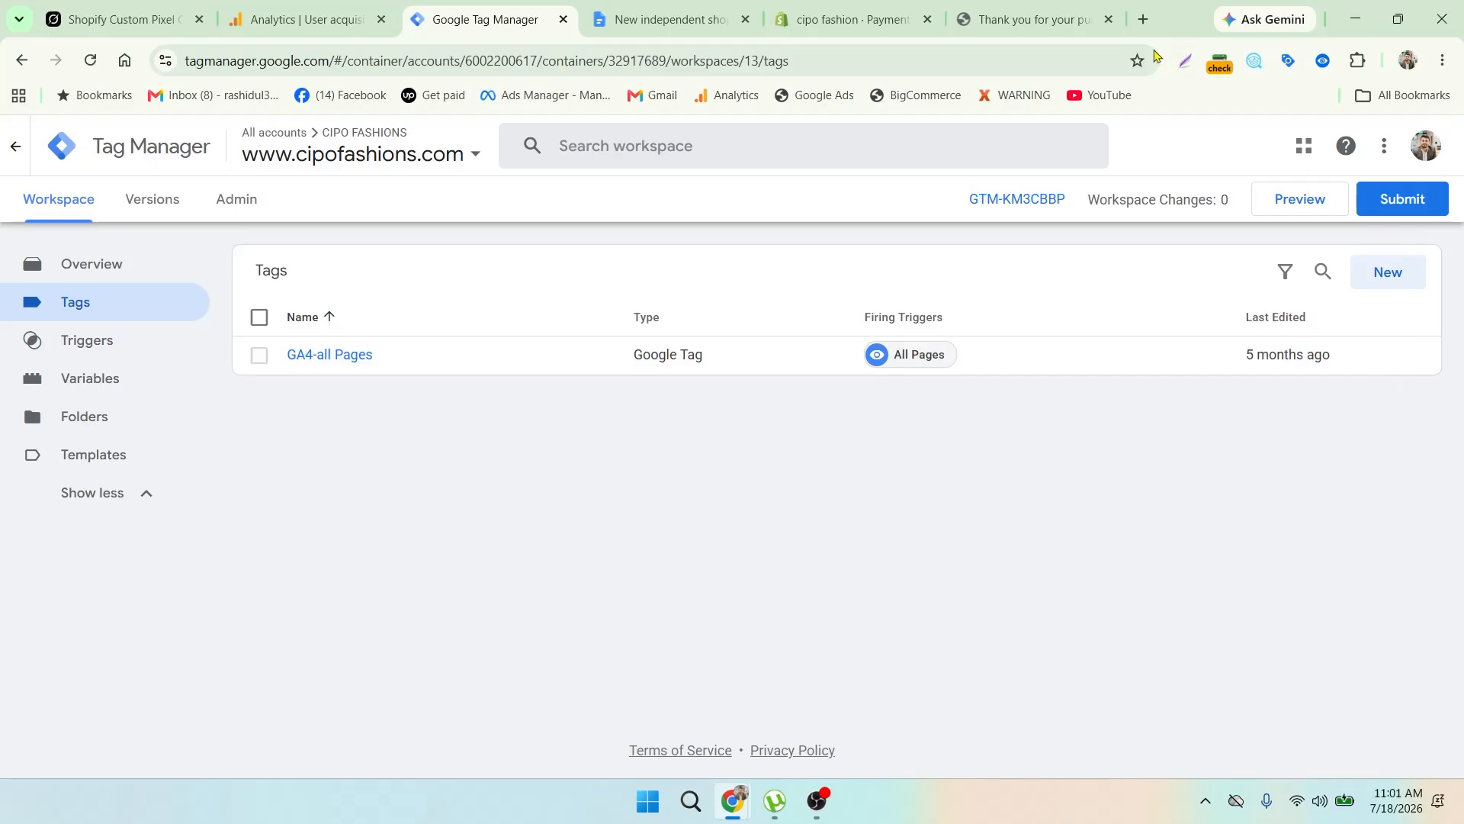
Step: Examine the JSON data of the purchase event on the order thank-you page with the datalayer checker
click(1013, 17)
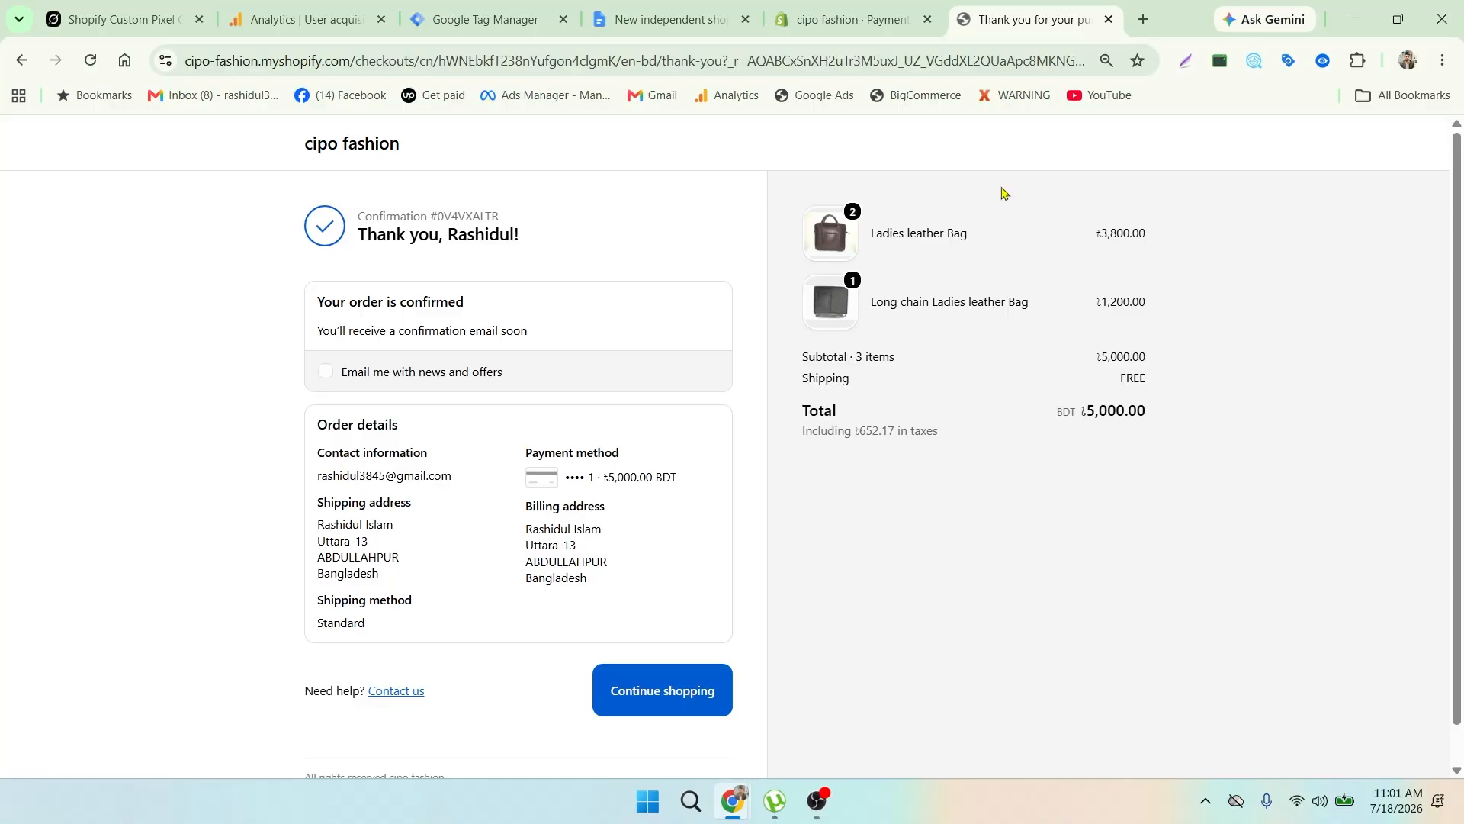
click(1324, 61)
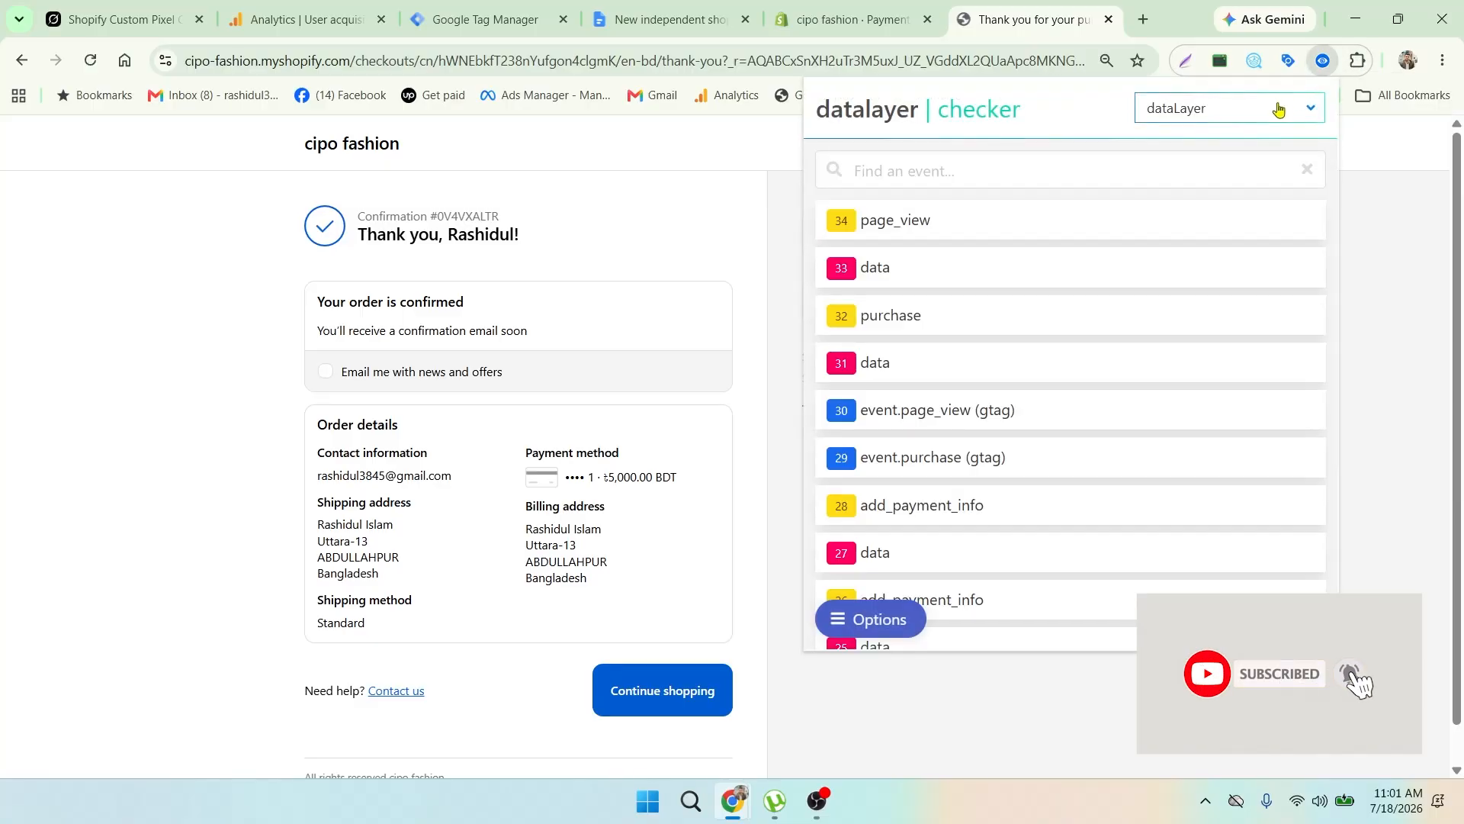
click(954, 315)
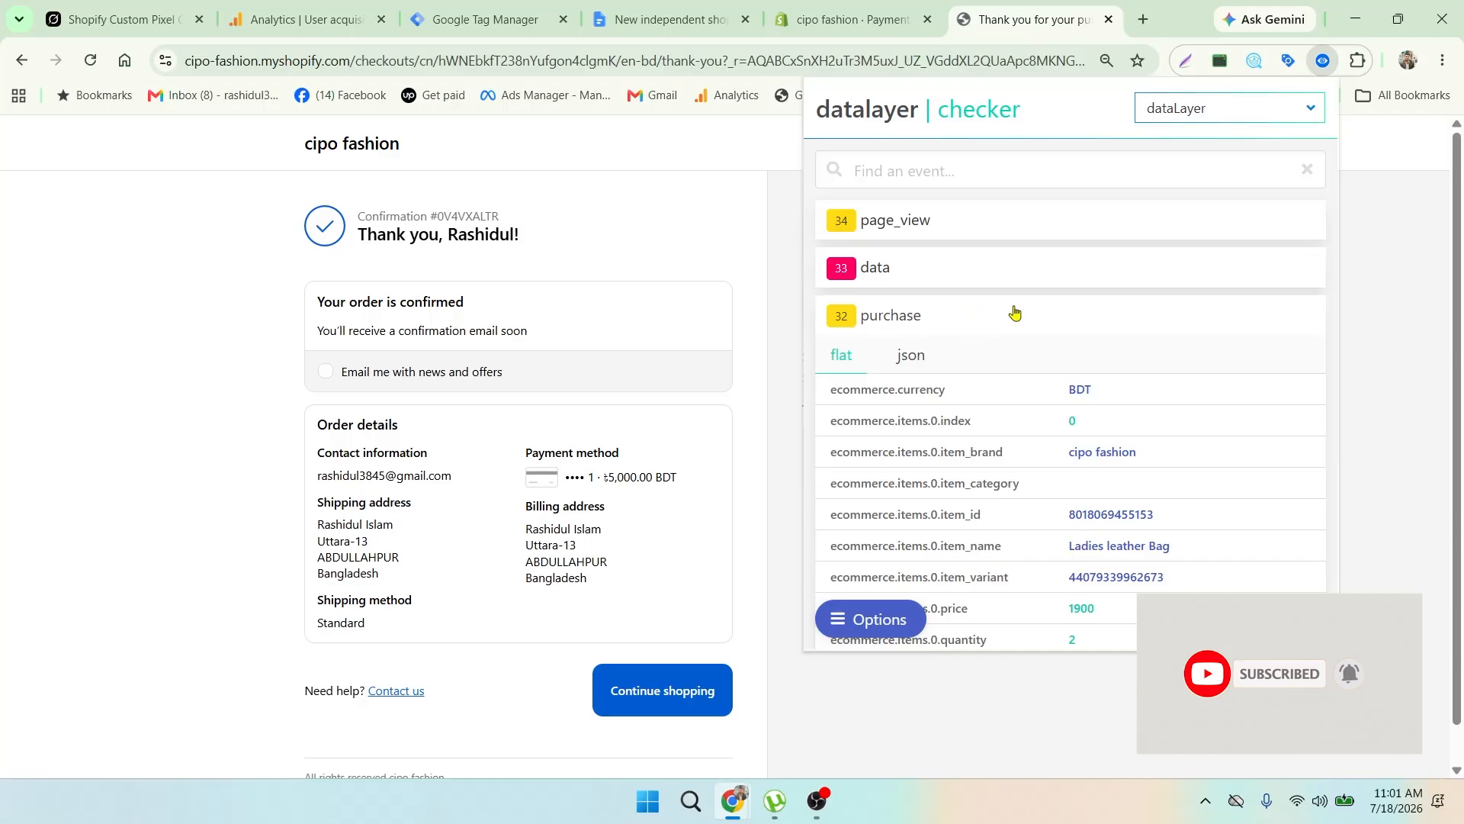
click(906, 358)
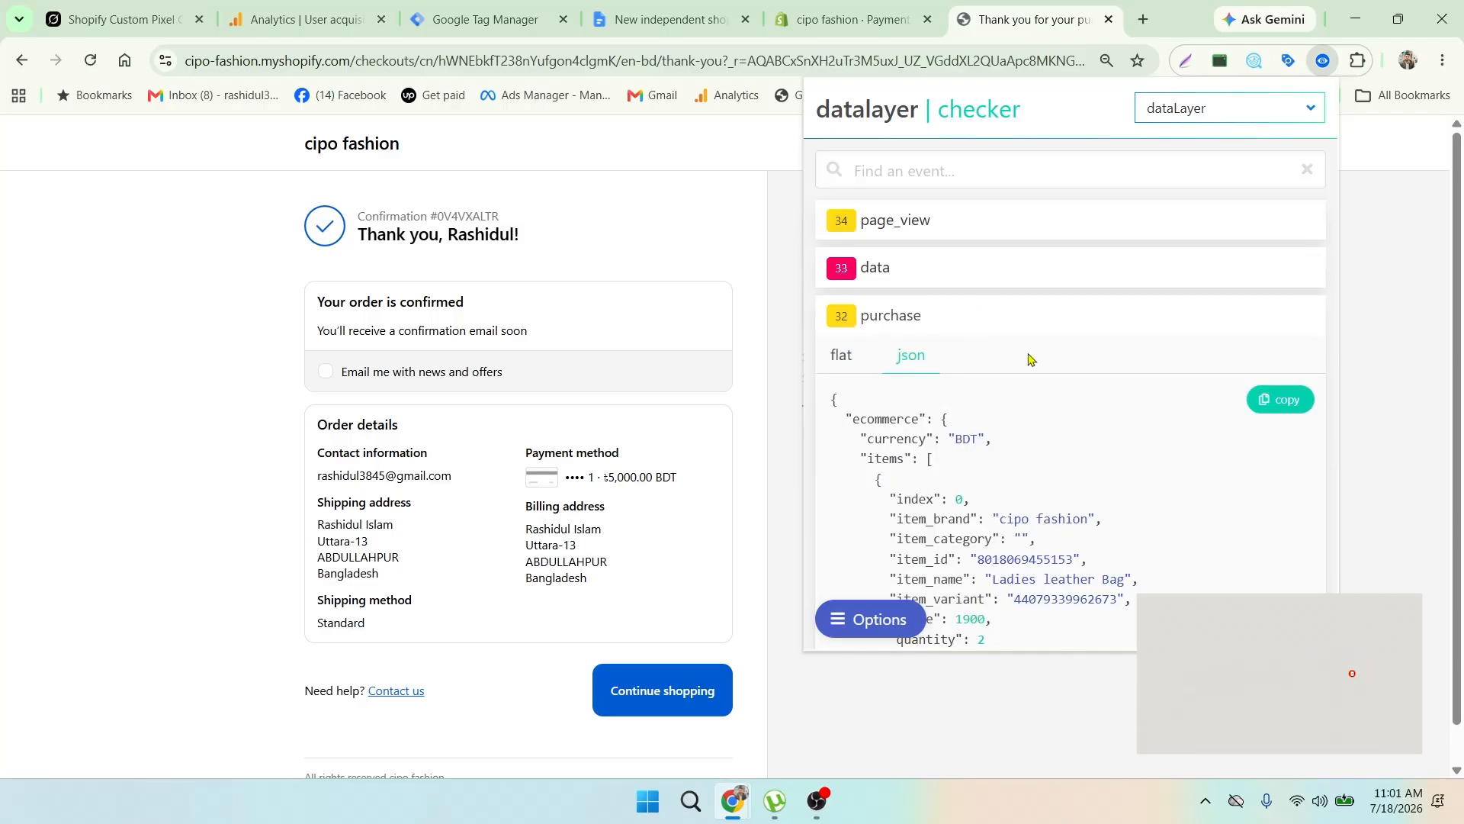
scroll(1028, 359, down, 1)
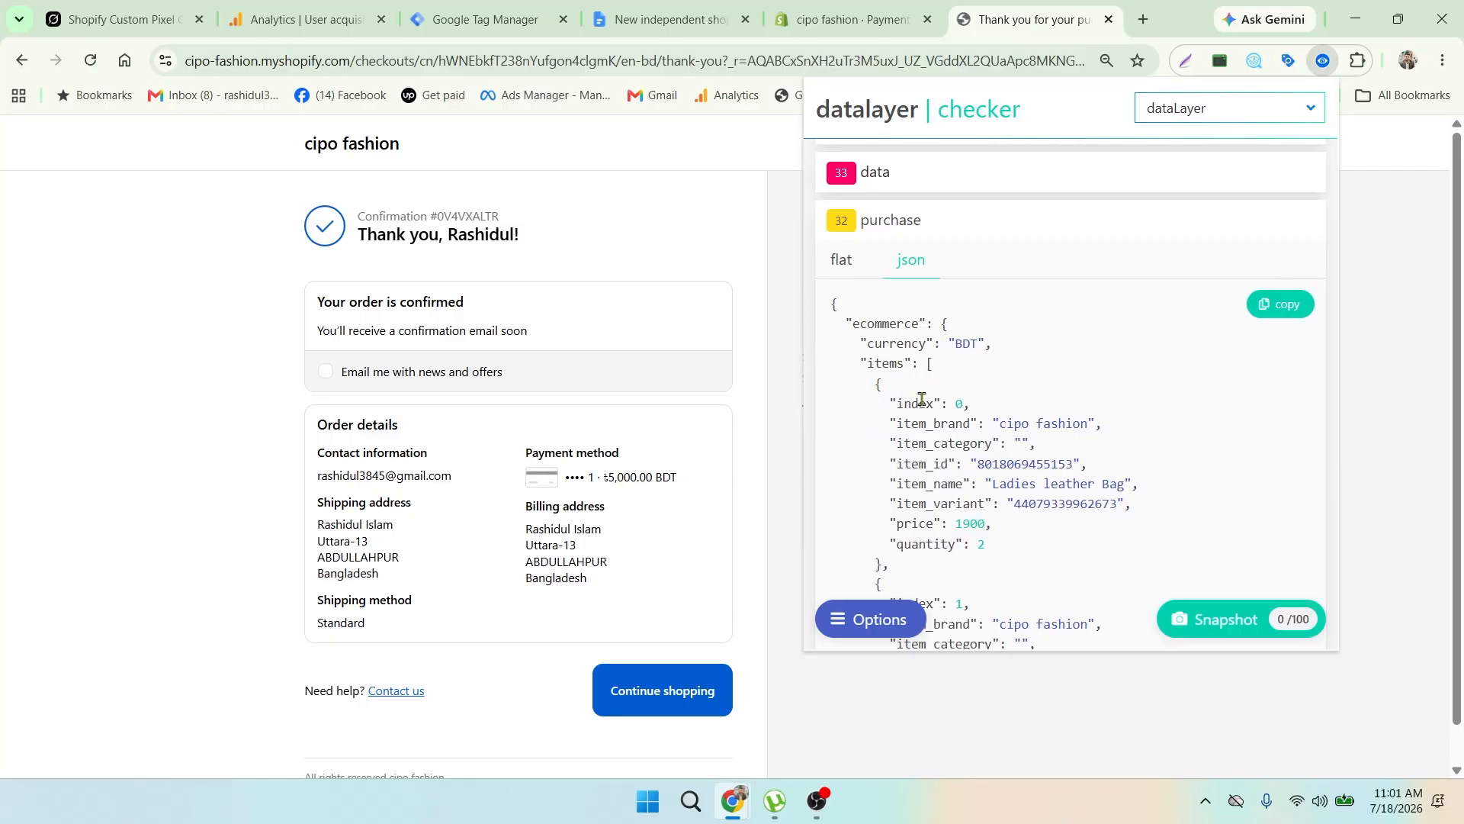
scroll(919, 399, down, 2)
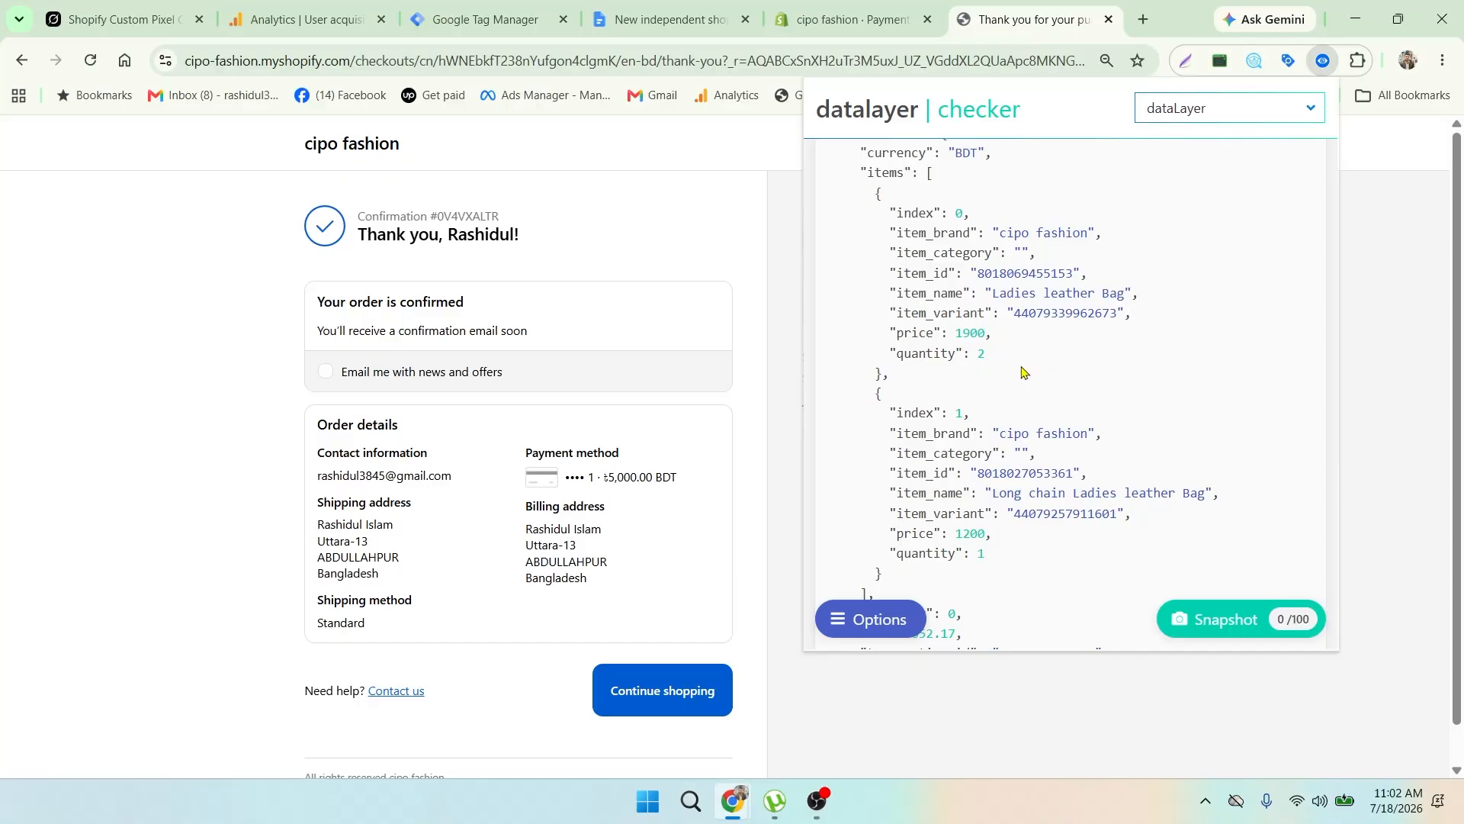
Step: Switch to the Shopify admin and review the Test payment gateway in the store's payment settings
click(817, 22)
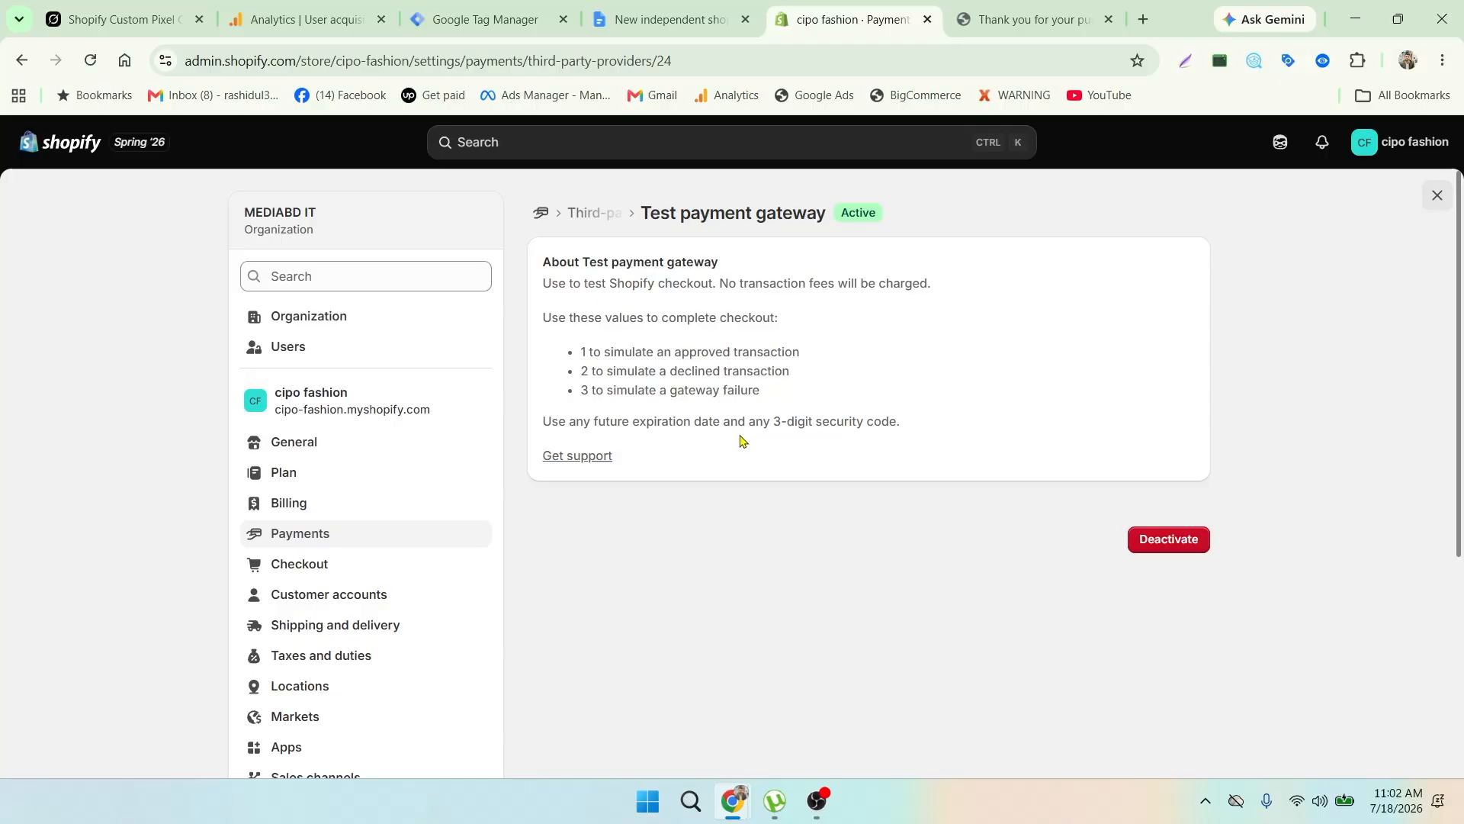
click(1436, 195)
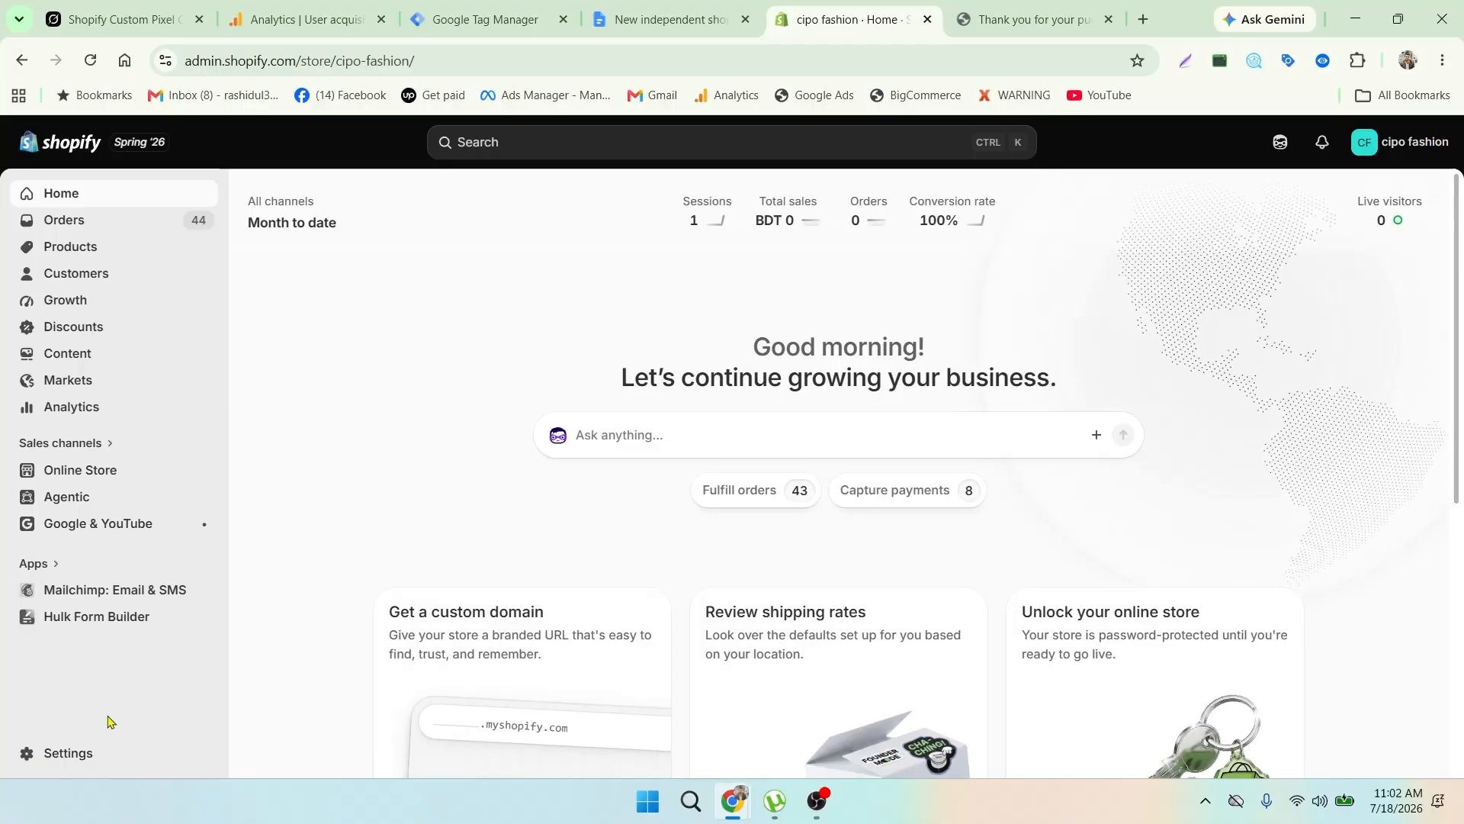
click(82, 753)
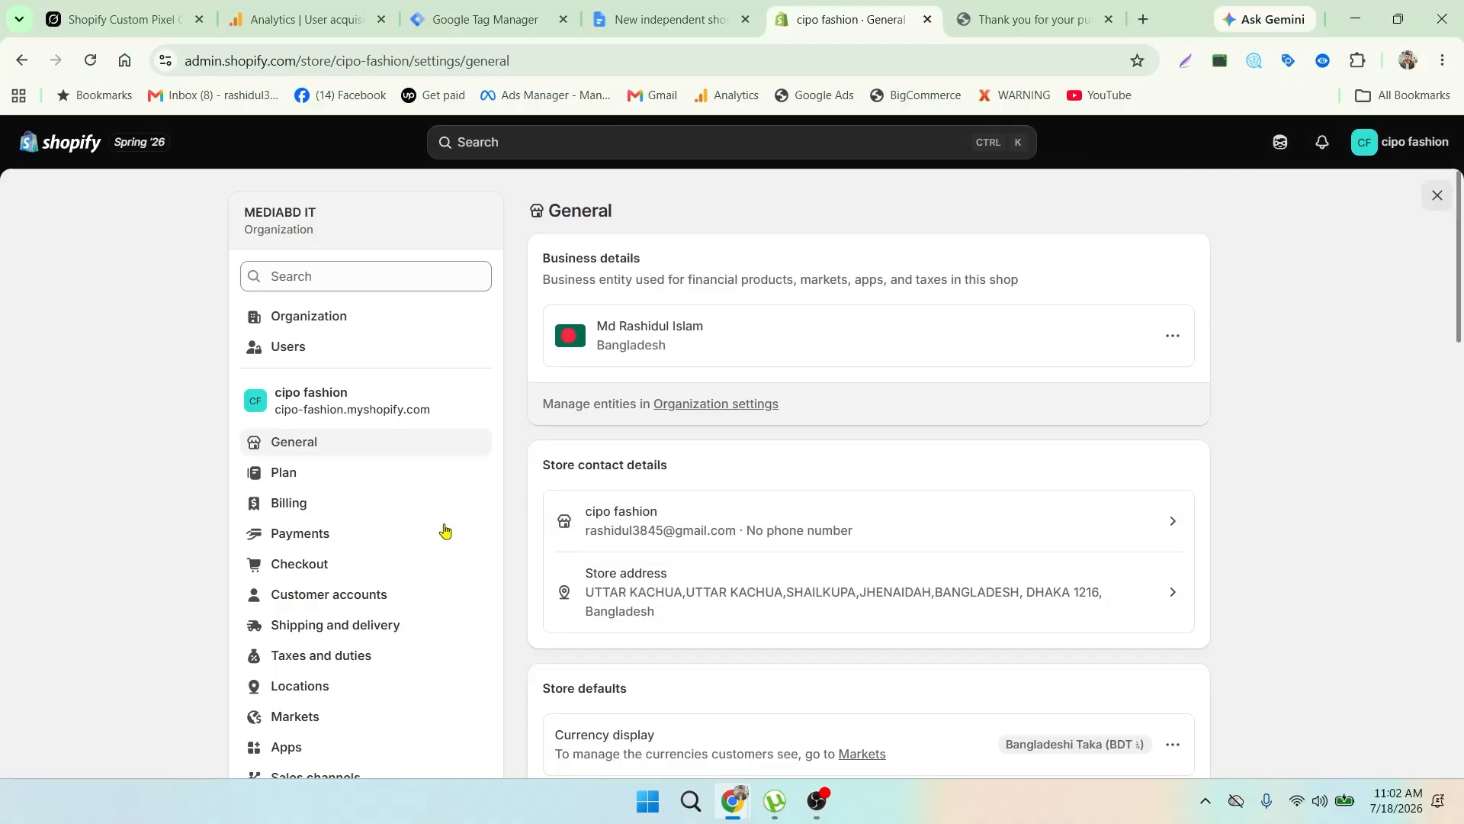
click(330, 537)
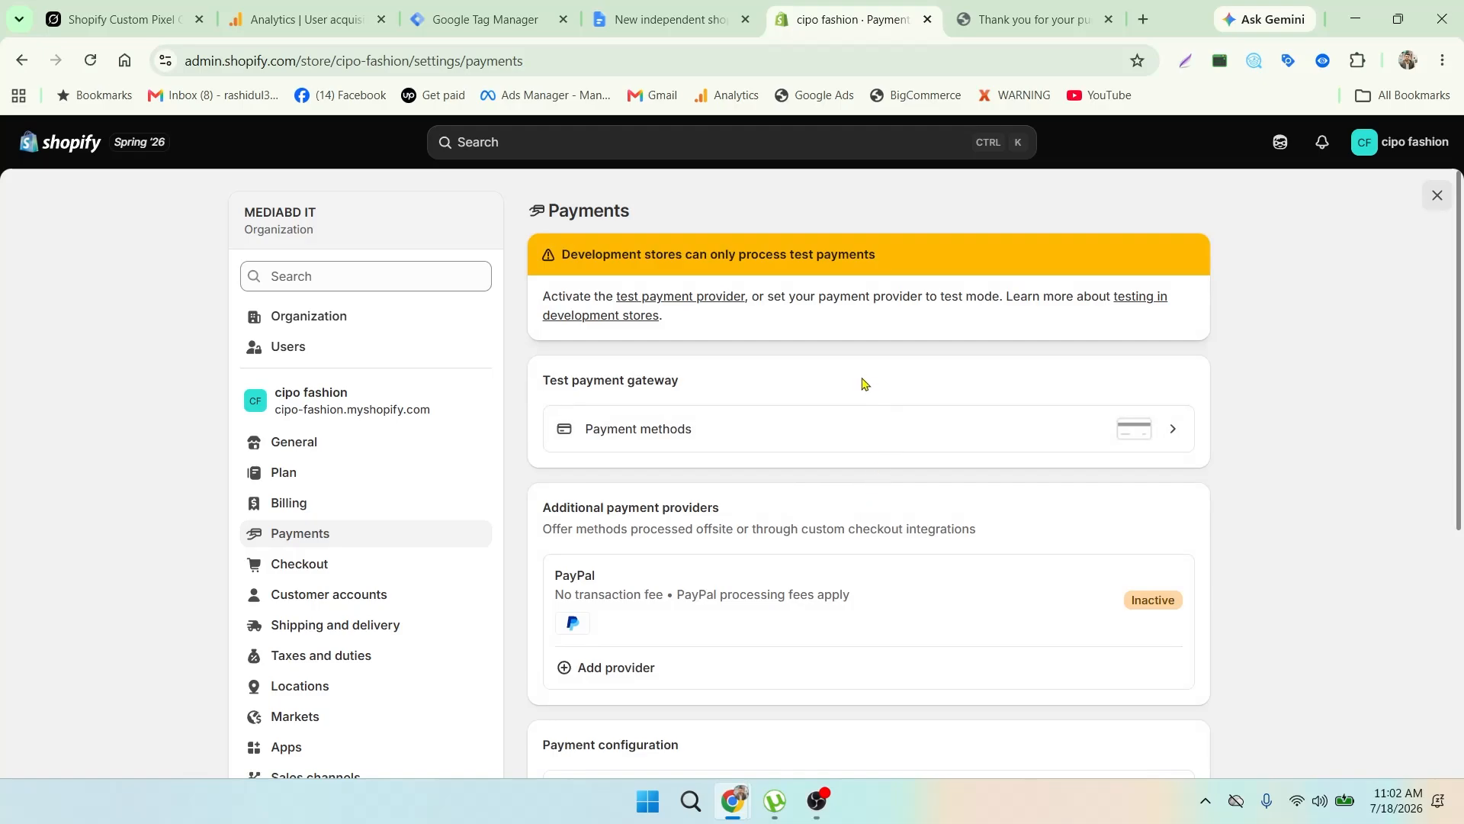
click(923, 435)
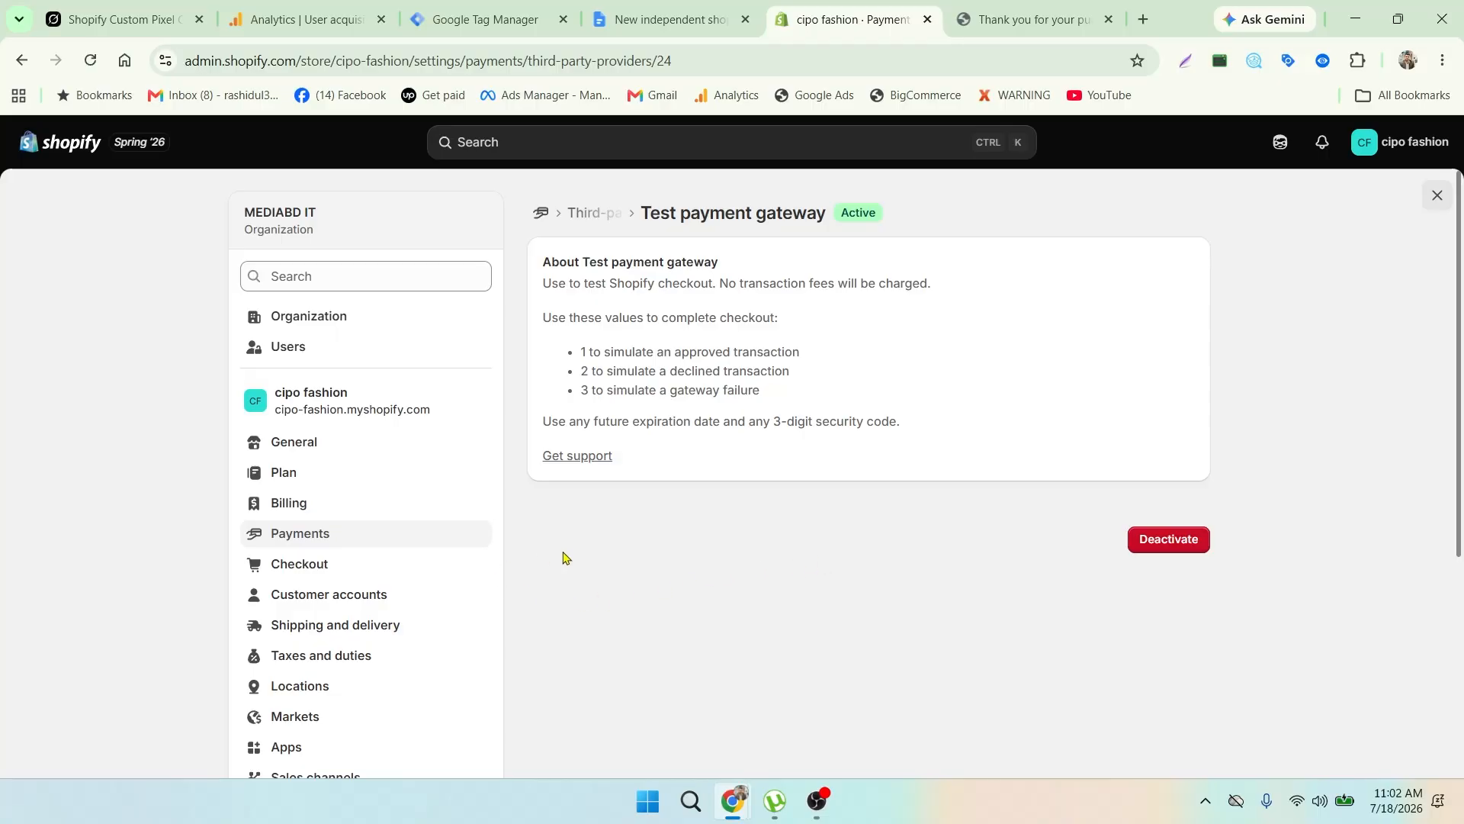
Step: Open the dataLayer custom pixel in the customer events settings and delete all of its code
scroll(450, 481, down, 5)
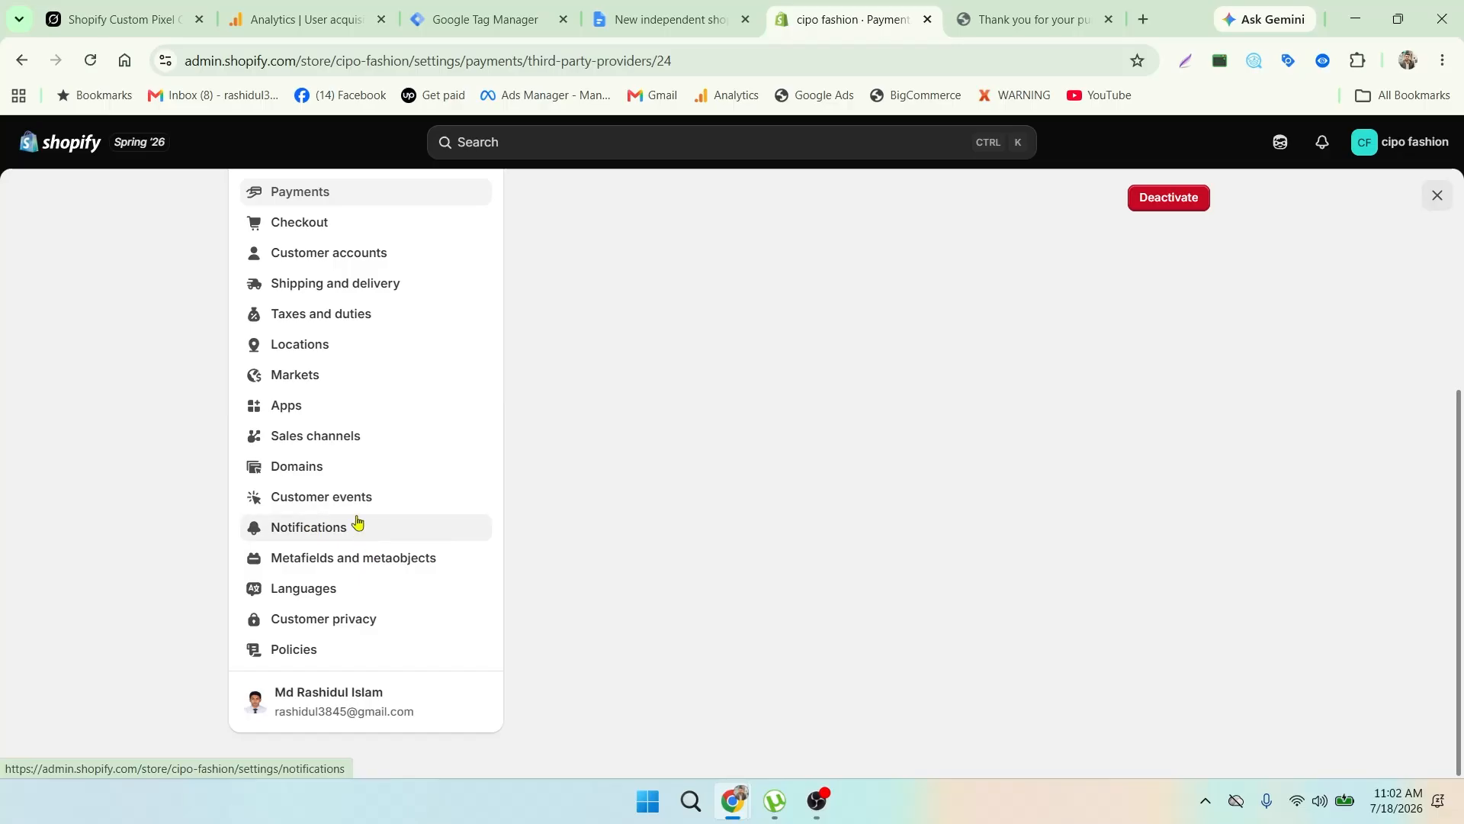
click(353, 500)
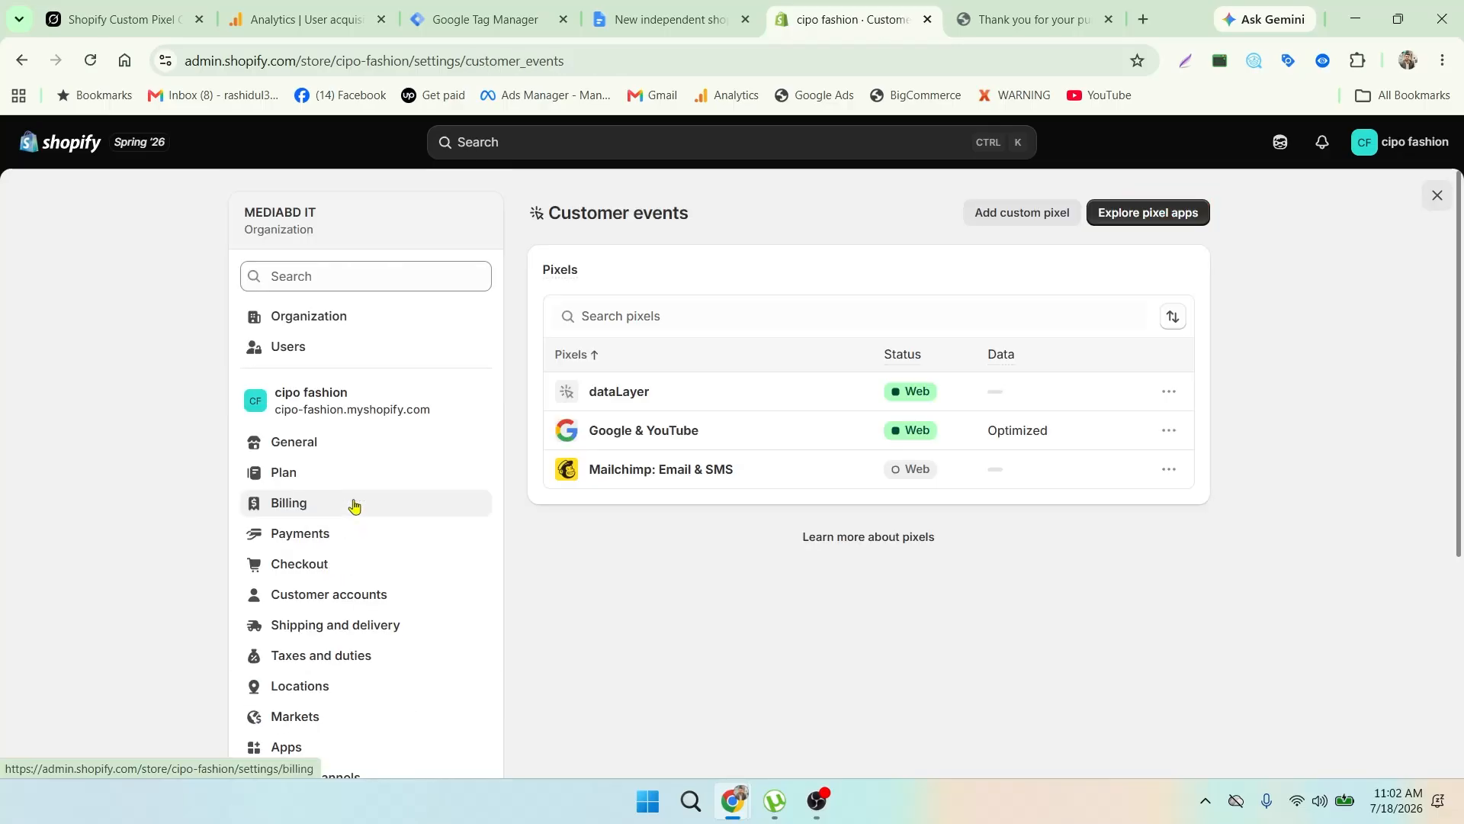
click(625, 397)
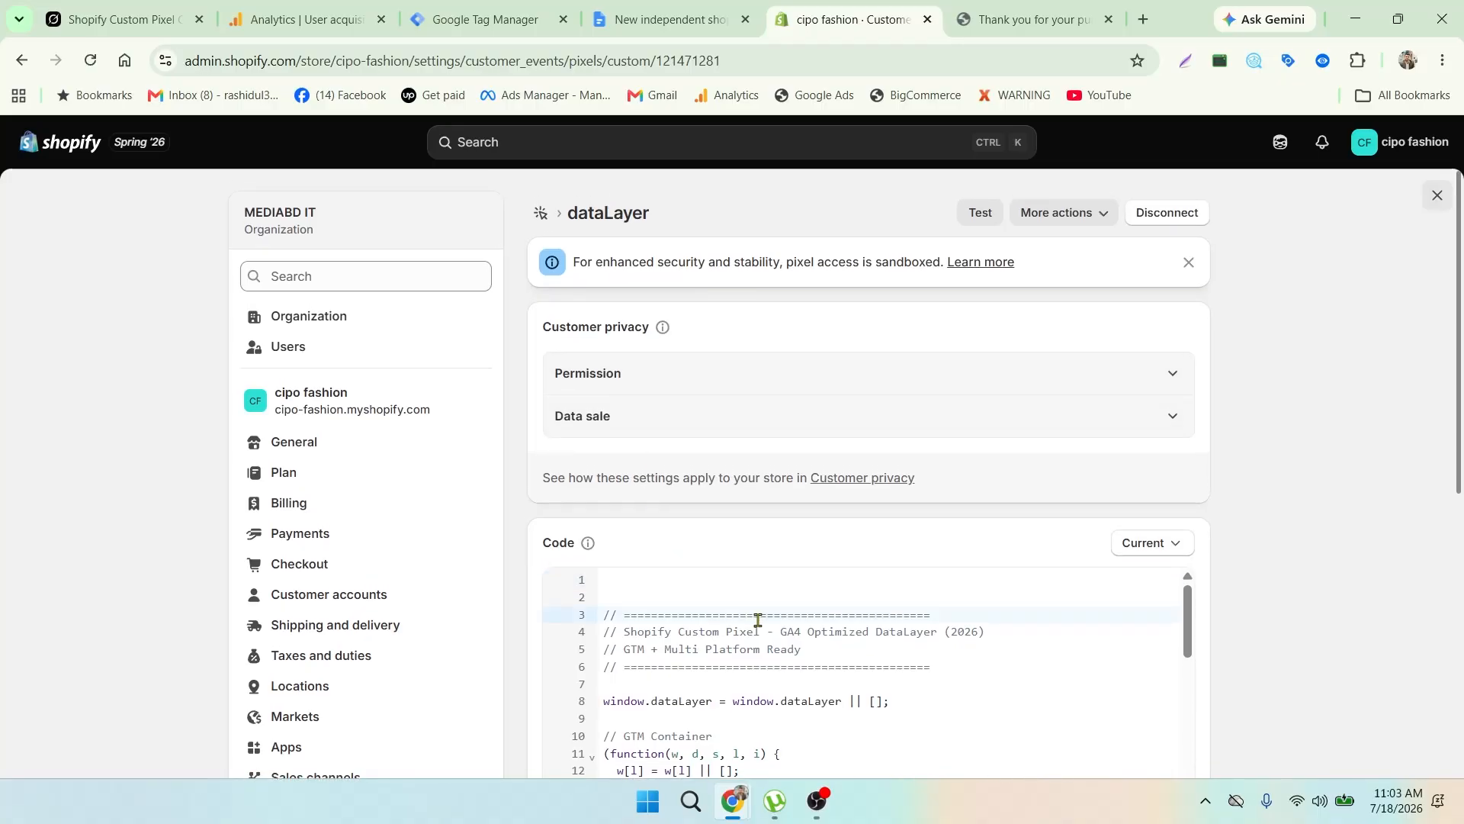
key(ctrl+a)
key(BackSpace)
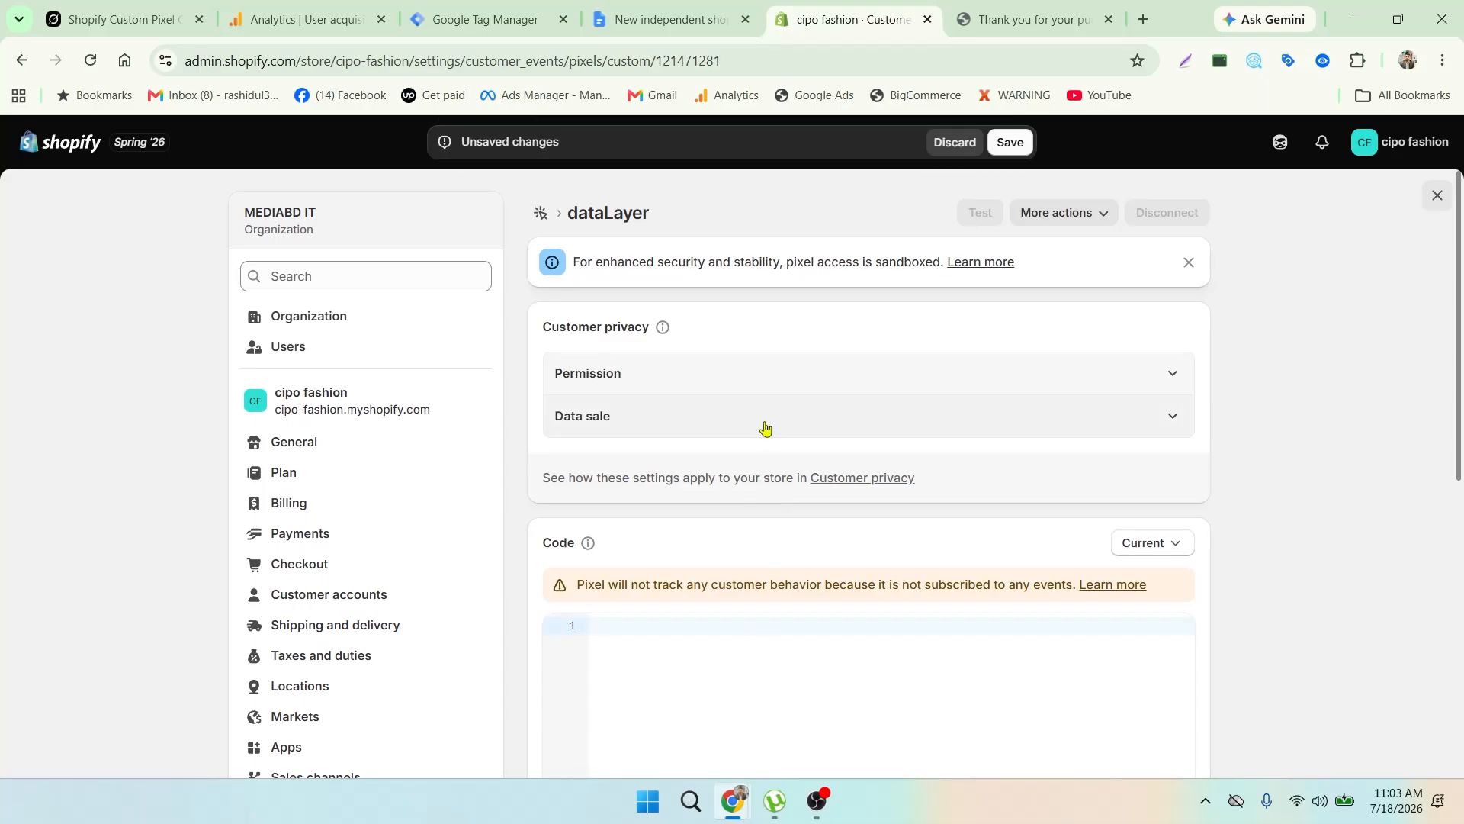
Step: Copy the full script from the "New independent shopify datalayer" document into the empty dataLayer pixel code
scroll(990, 369, down, 4)
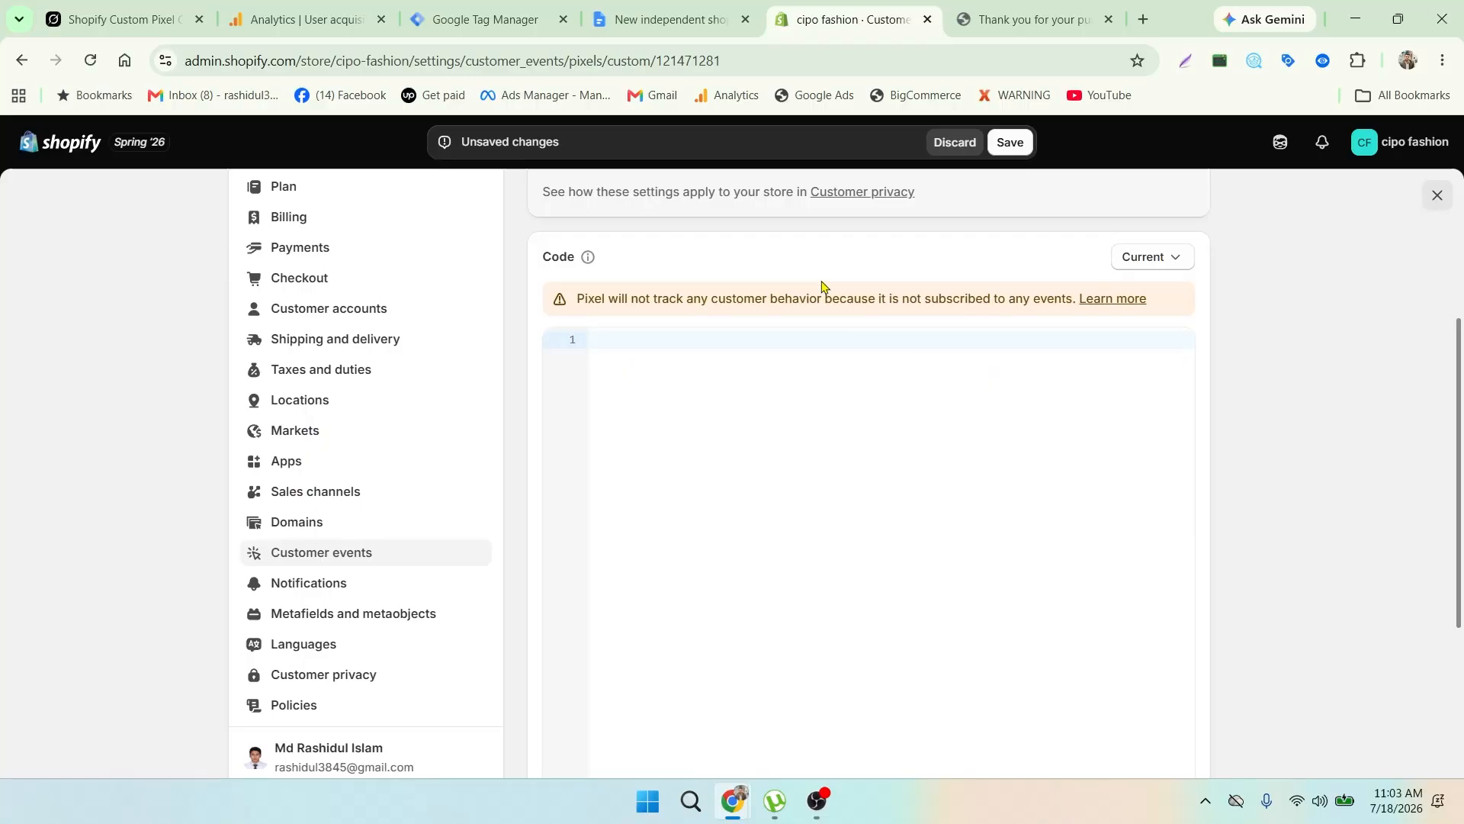
click(645, 13)
scroll(497, 383, up, 1)
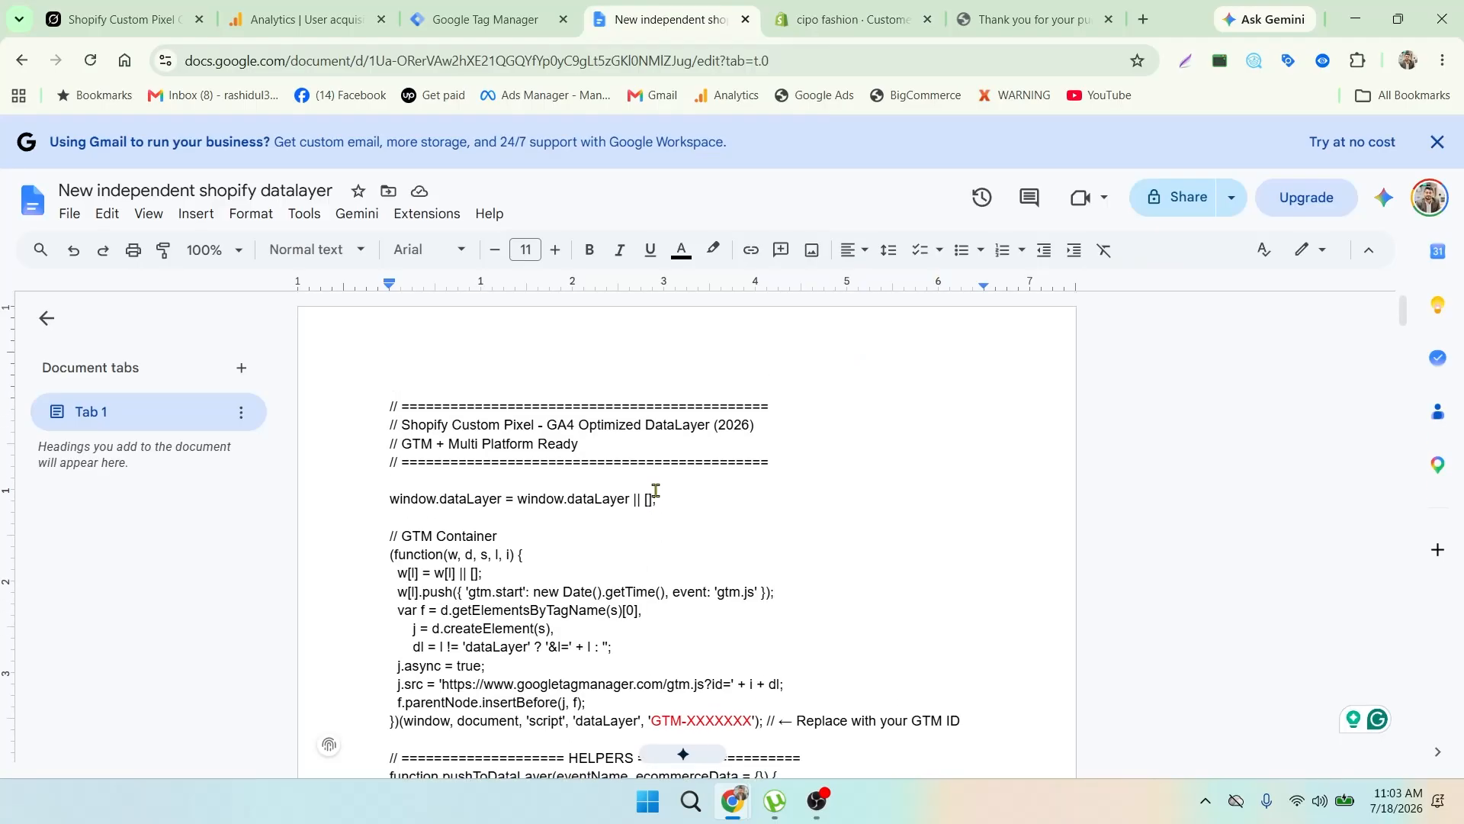
key(ctrl+a)
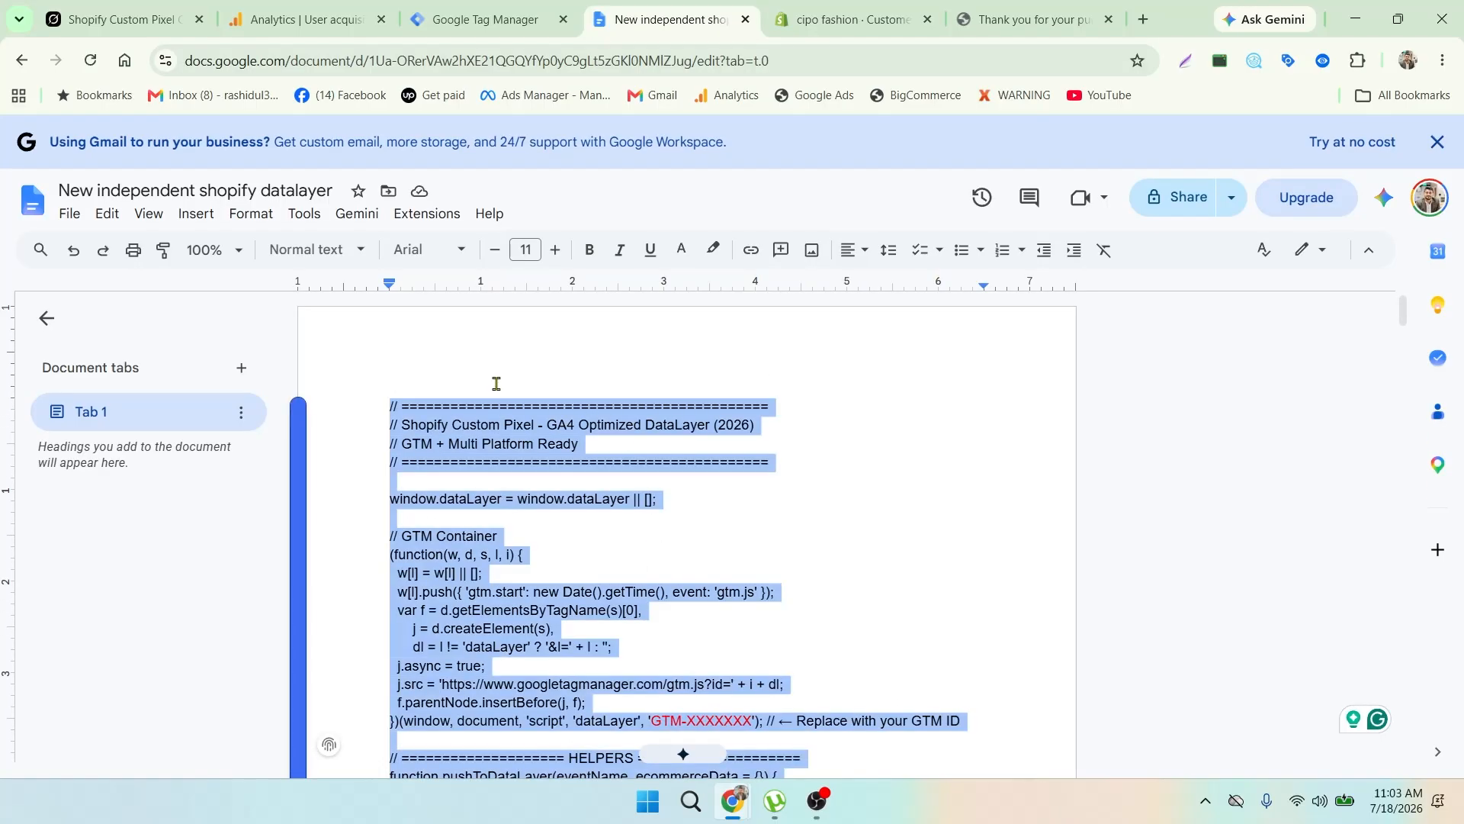
right_click(492, 408)
click(543, 310)
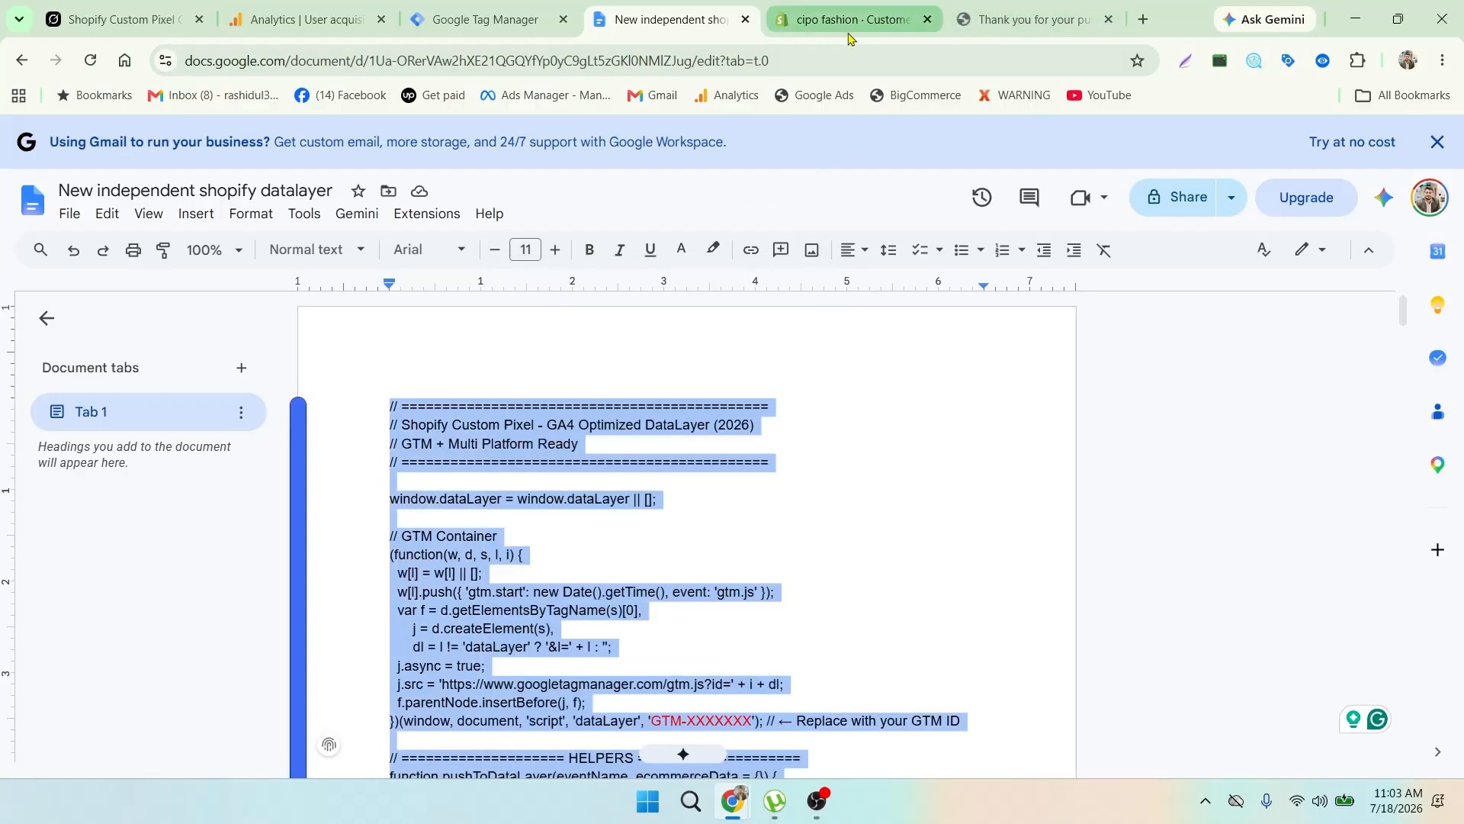
click(828, 22)
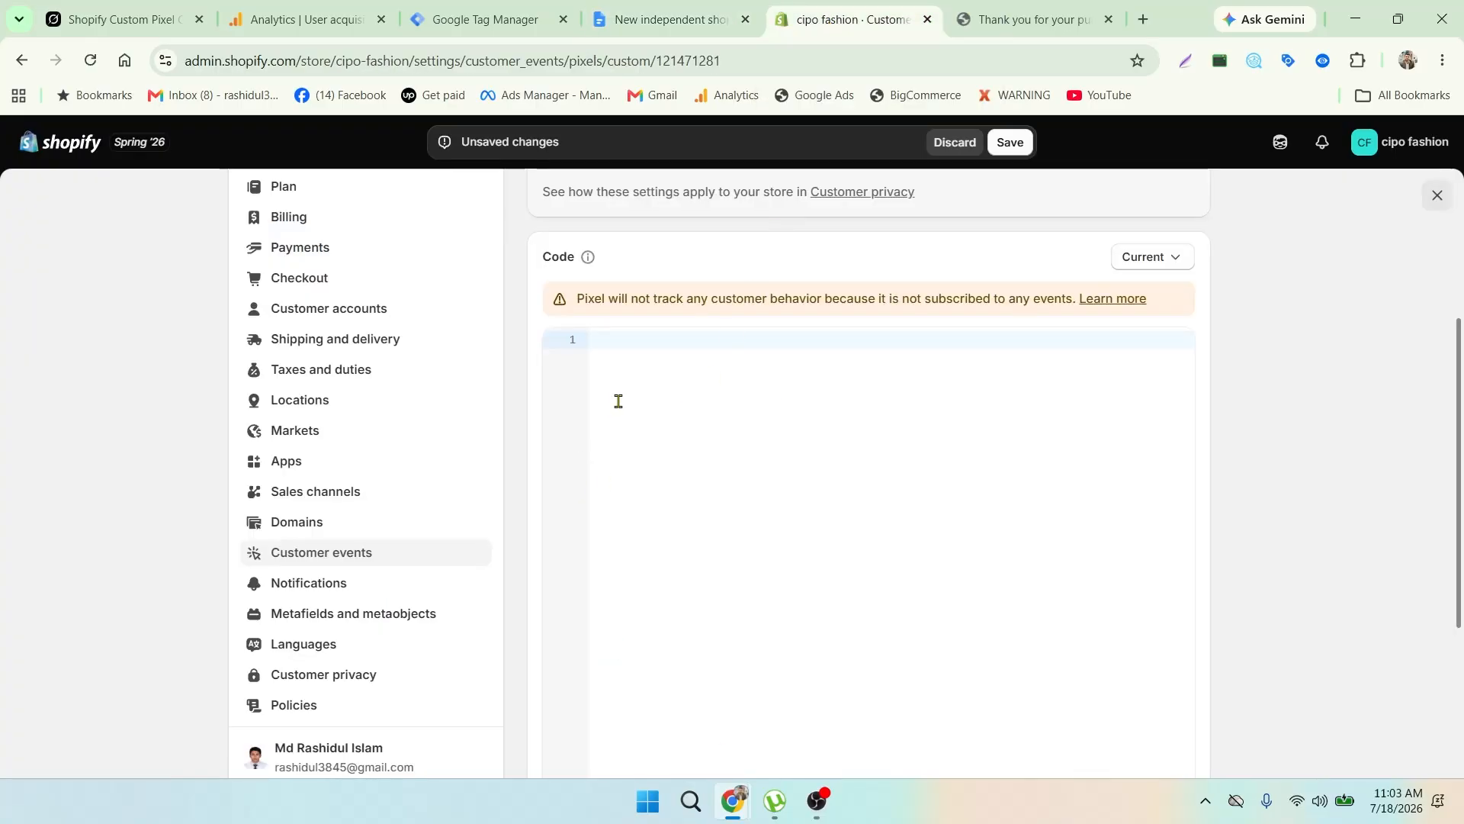
key(ctrl+v)
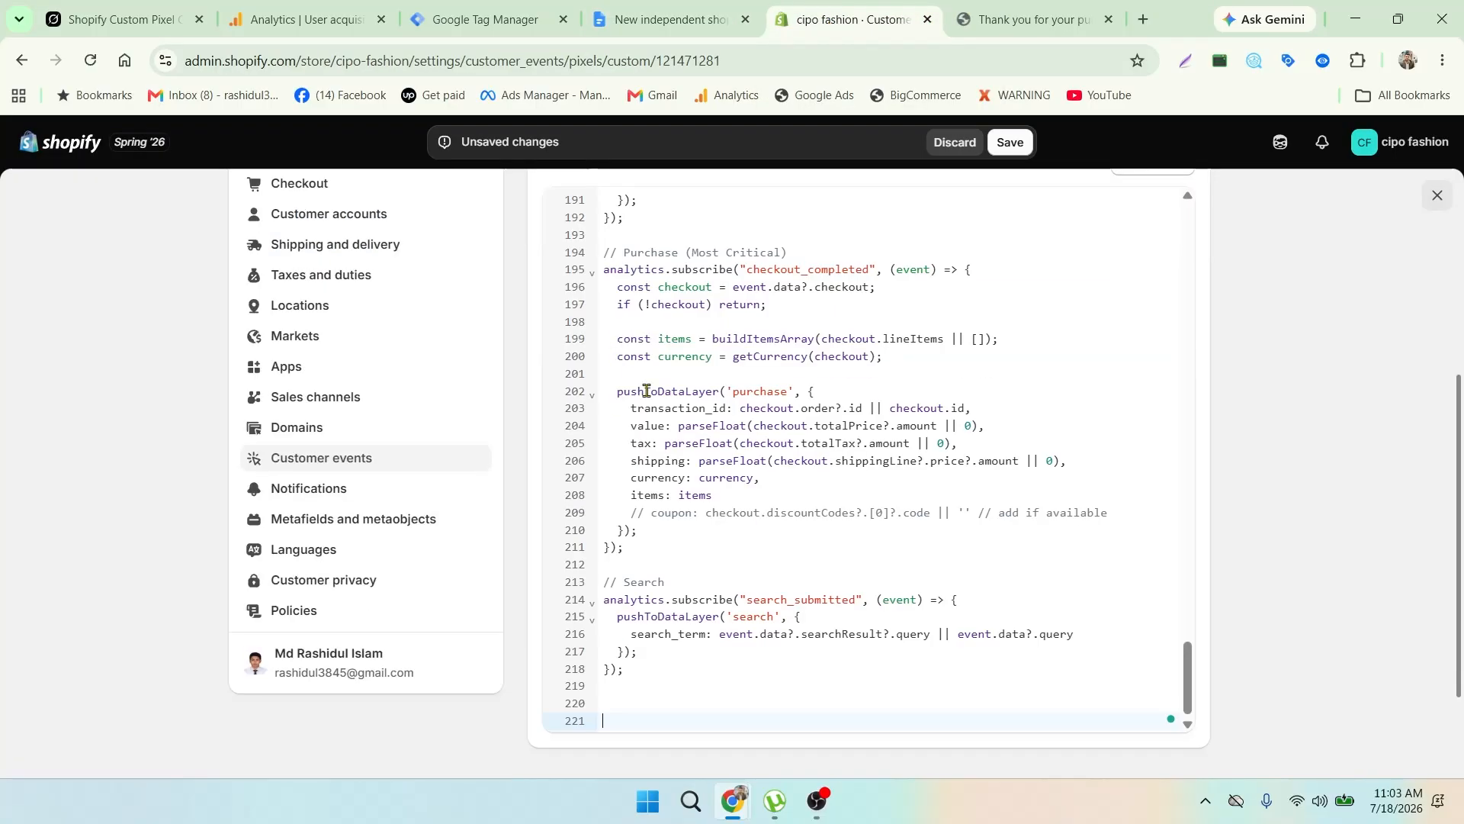
Step: Replace the GTM-XXXXXXX placeholder in the pixel code with container ID GTM-KM3CBBP from Google Tag Manager and save the pixel
scroll(811, 494, up, 20)
scroll(813, 494, up, 20)
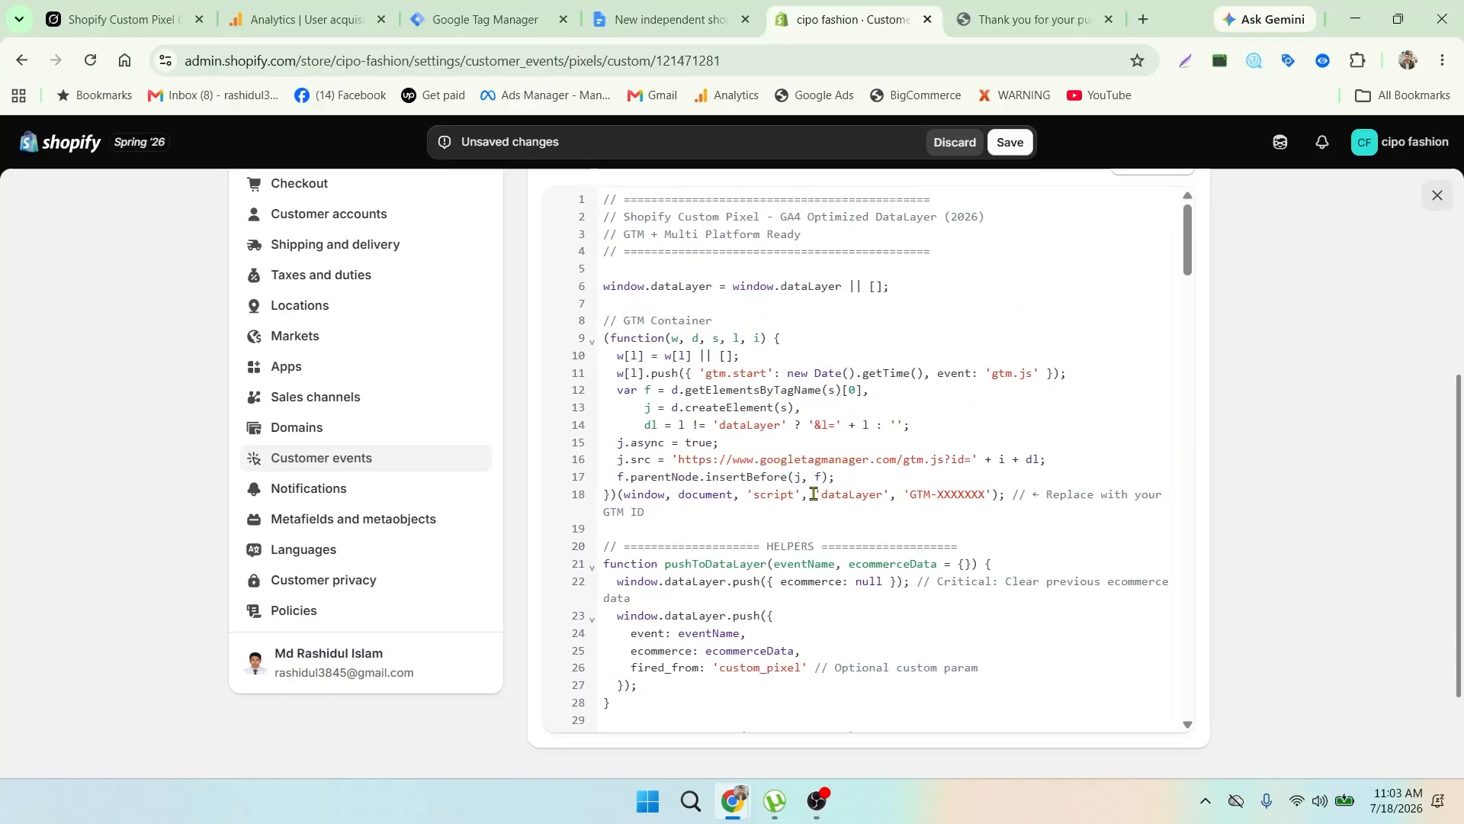
drag(909, 494, 988, 494)
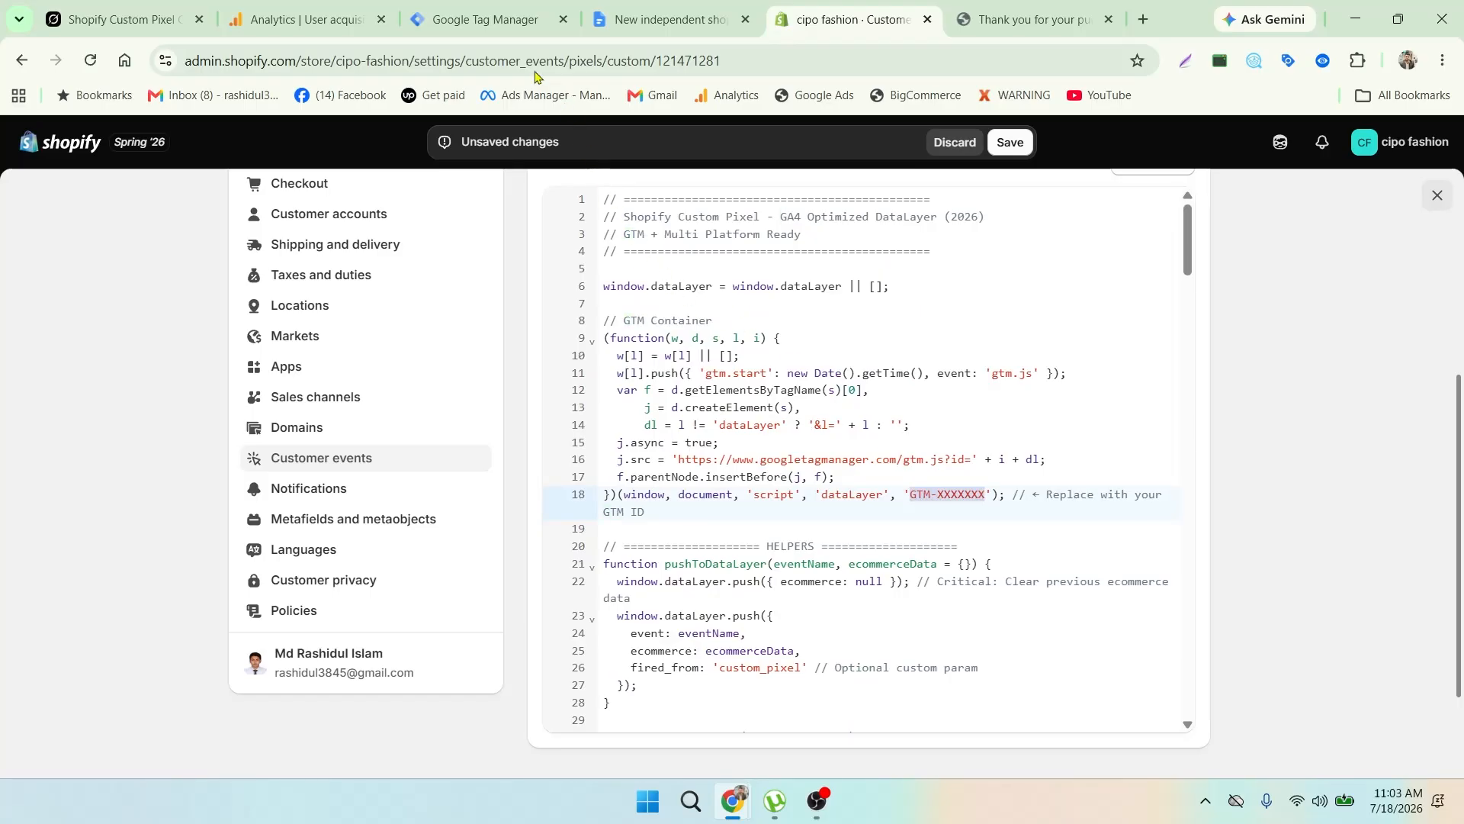
click(485, 23)
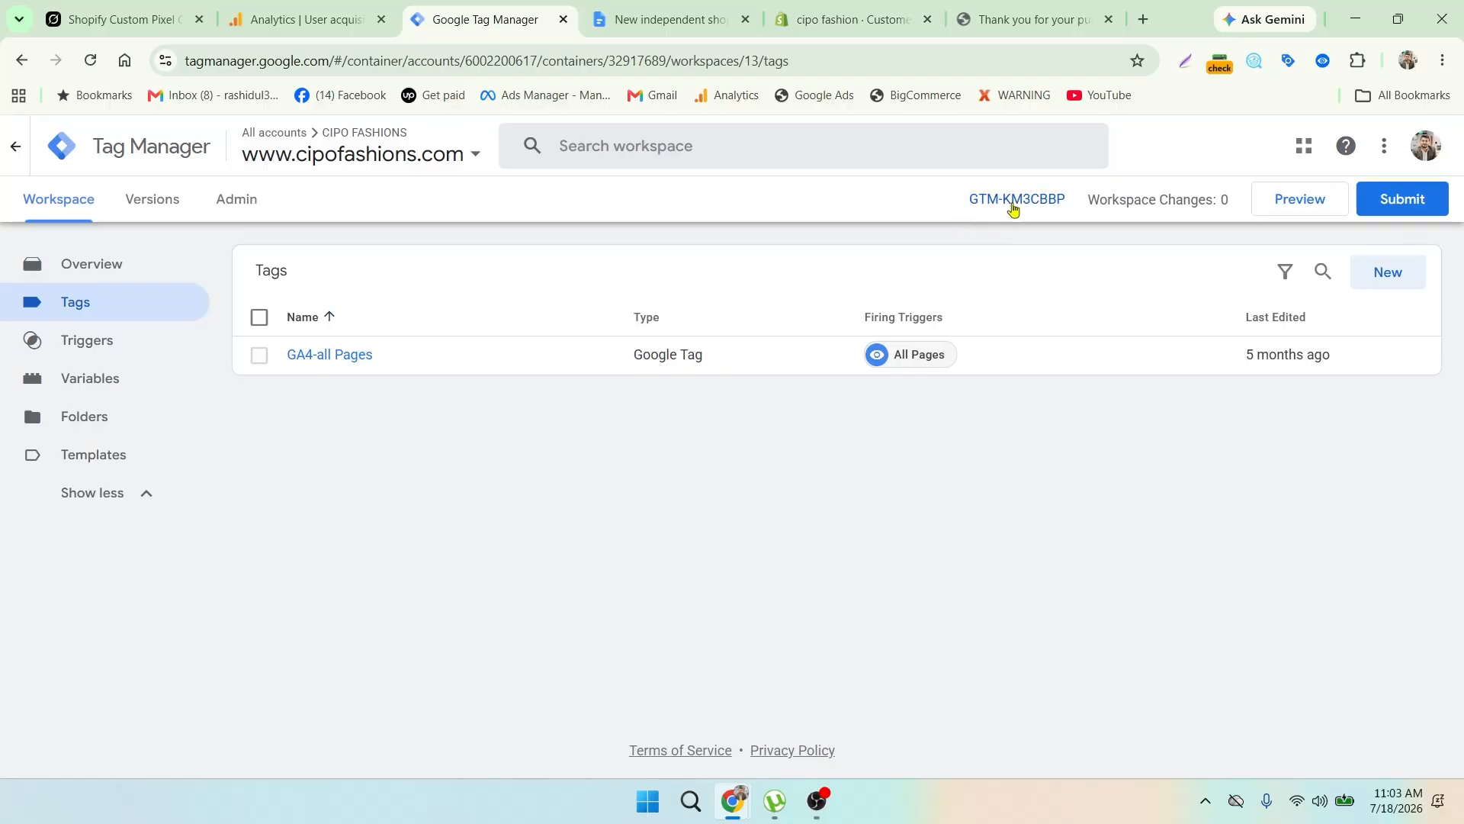
click(1012, 206)
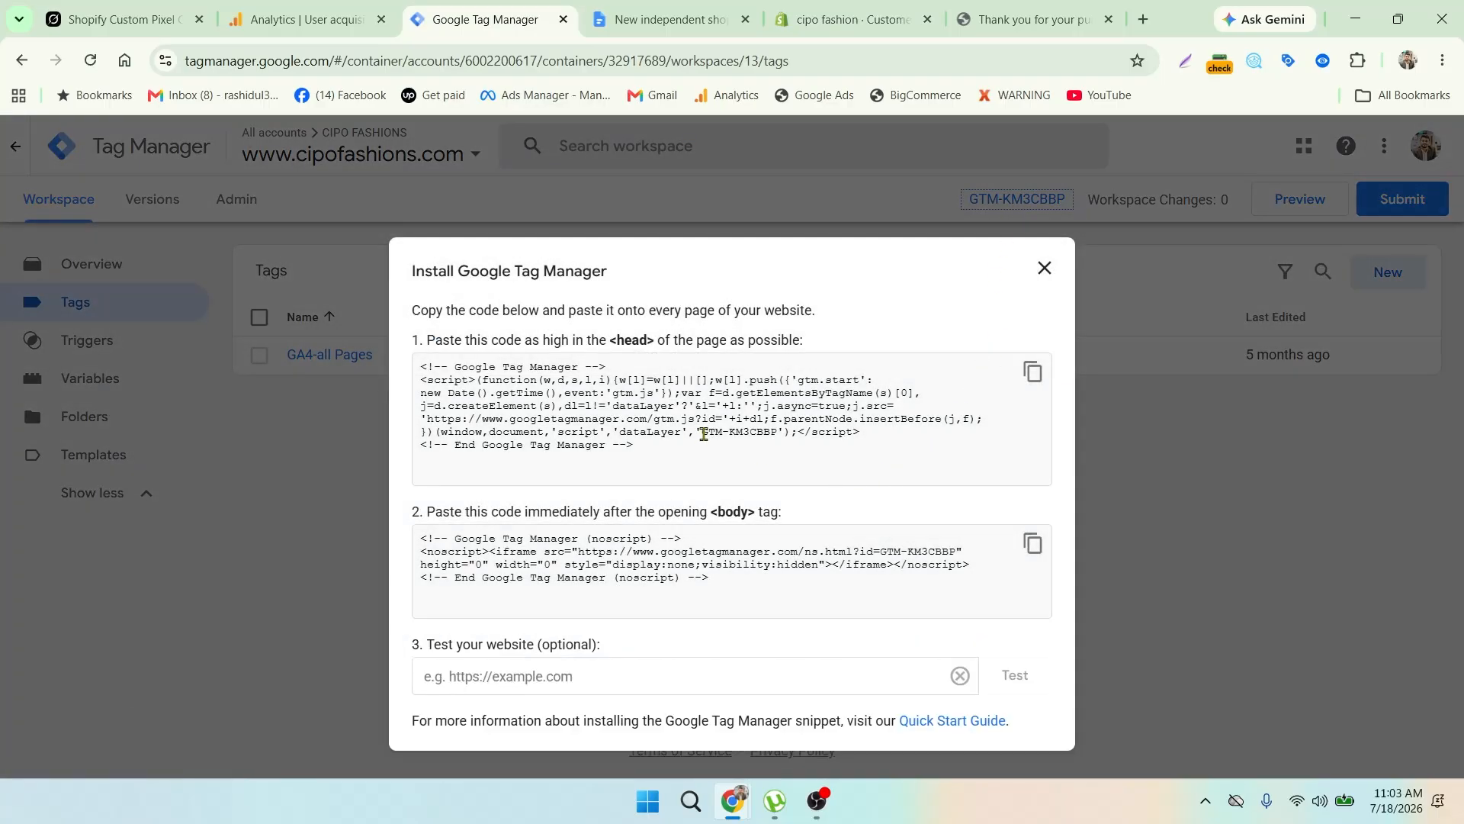
drag(703, 434, 775, 434)
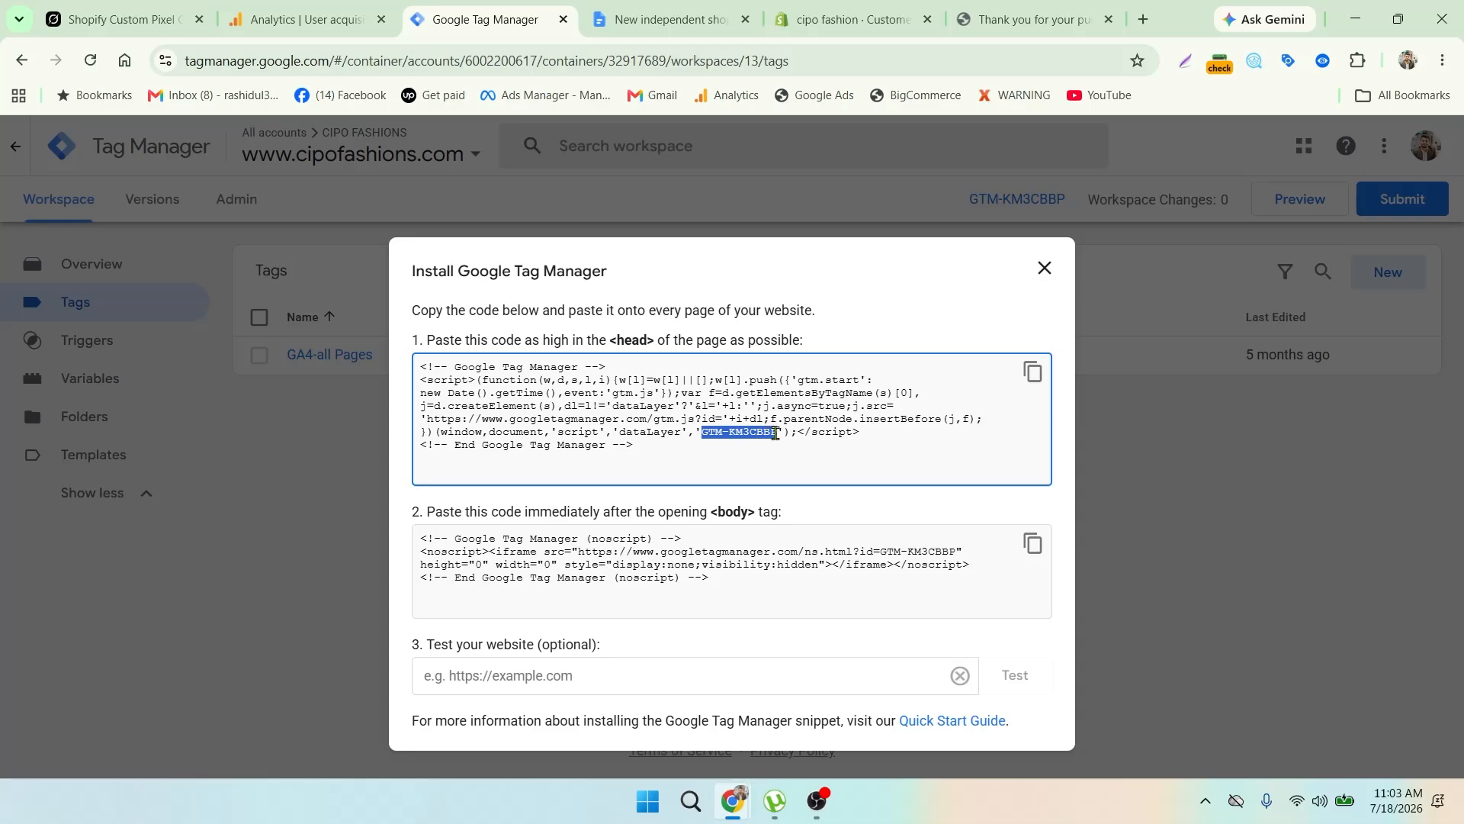
right_click(762, 434)
click(786, 460)
click(803, 21)
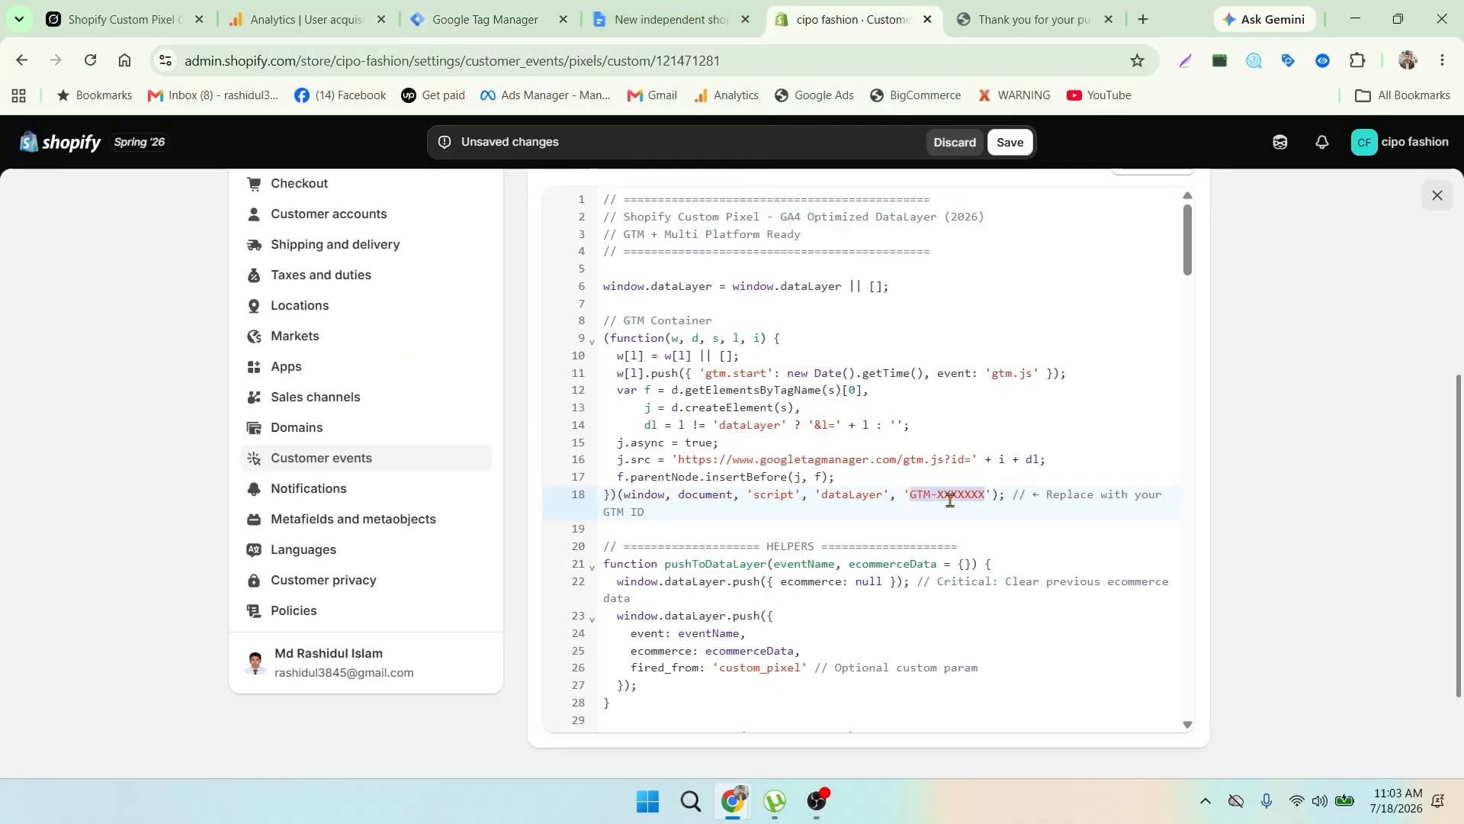
key(ctrl+v)
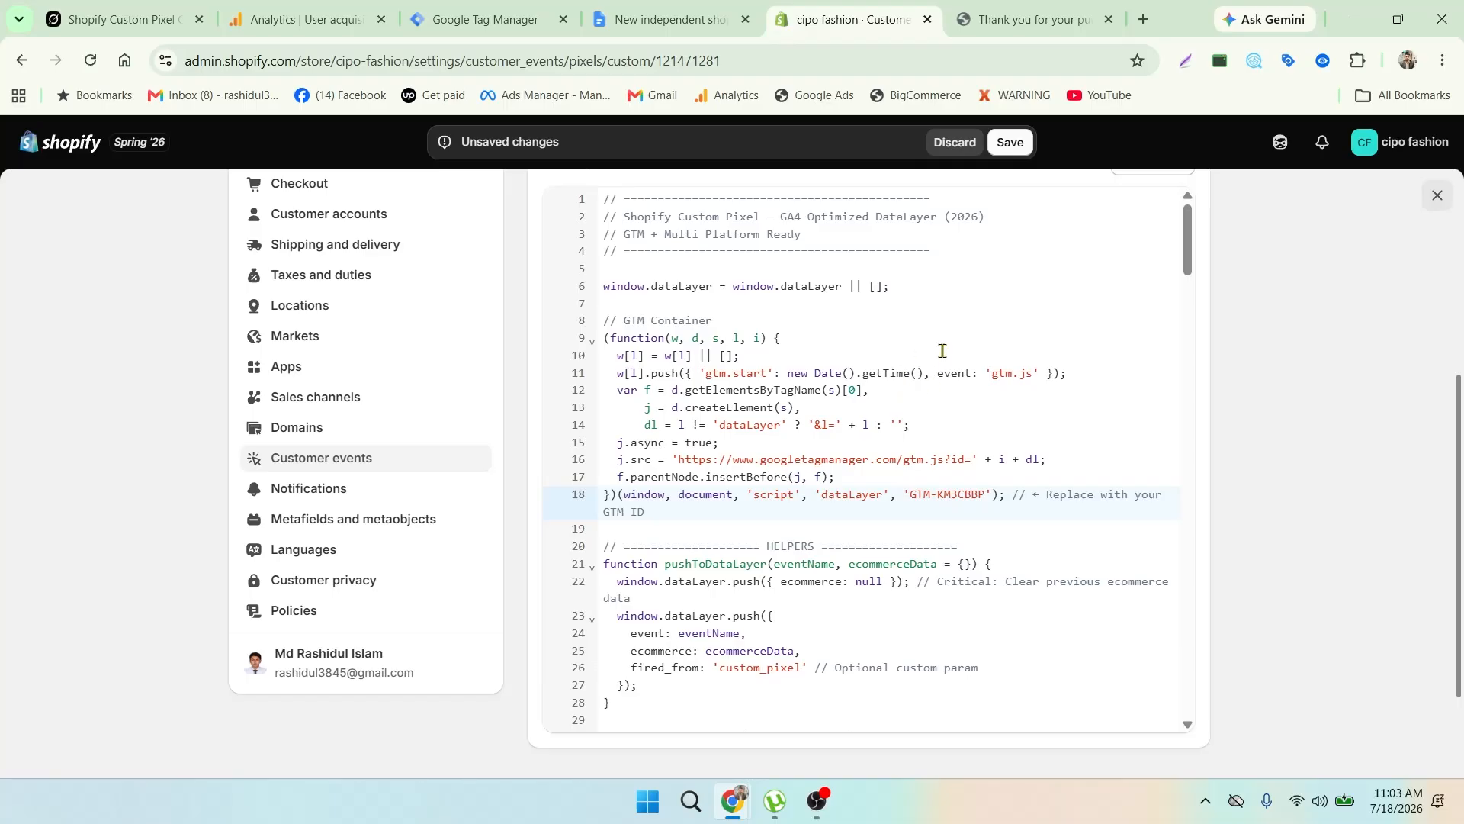
click(1010, 144)
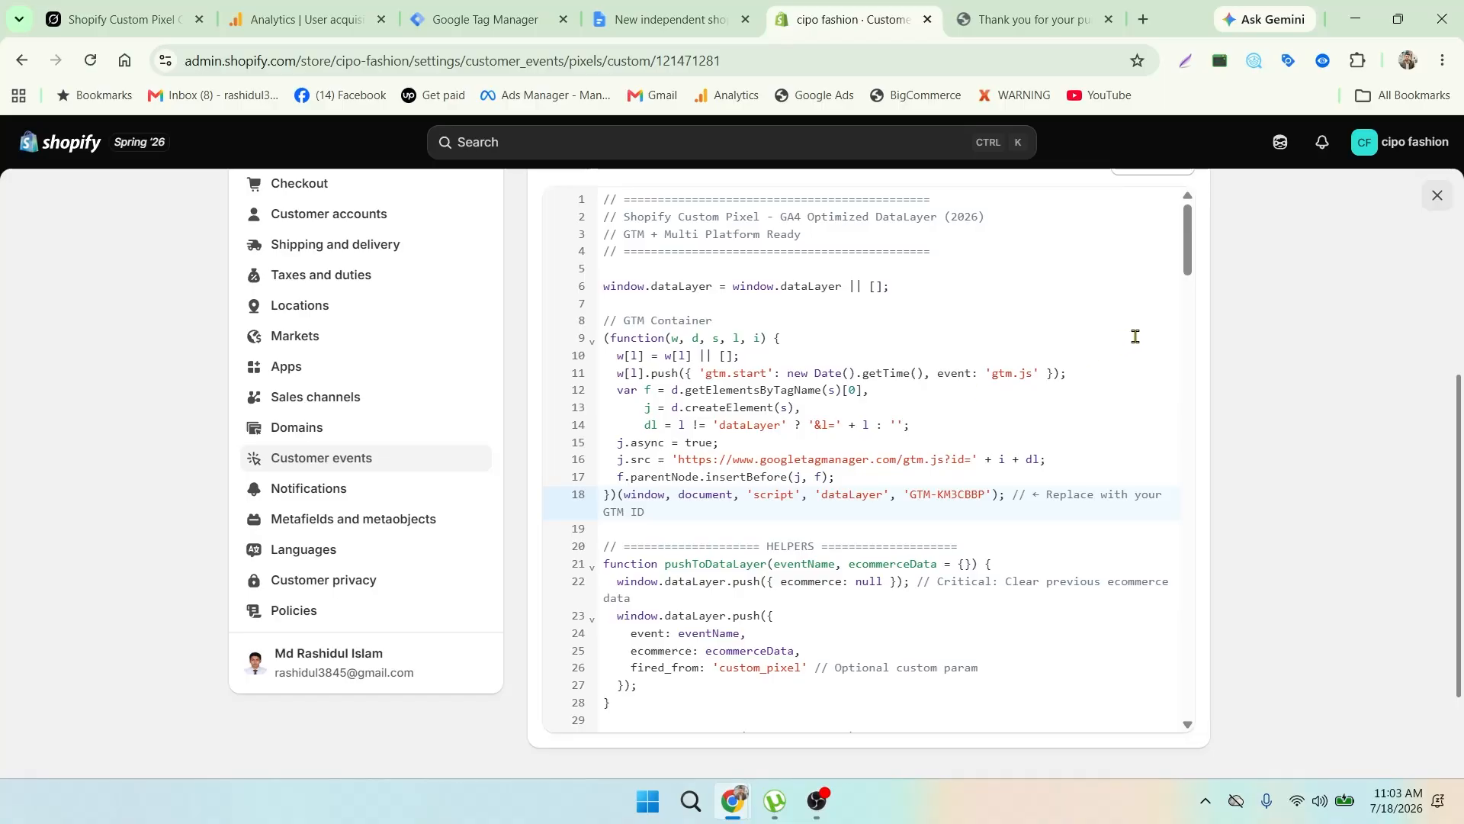
Step: Reopen the customer events settings and check the status of the dataLayer pixel
click(1436, 195)
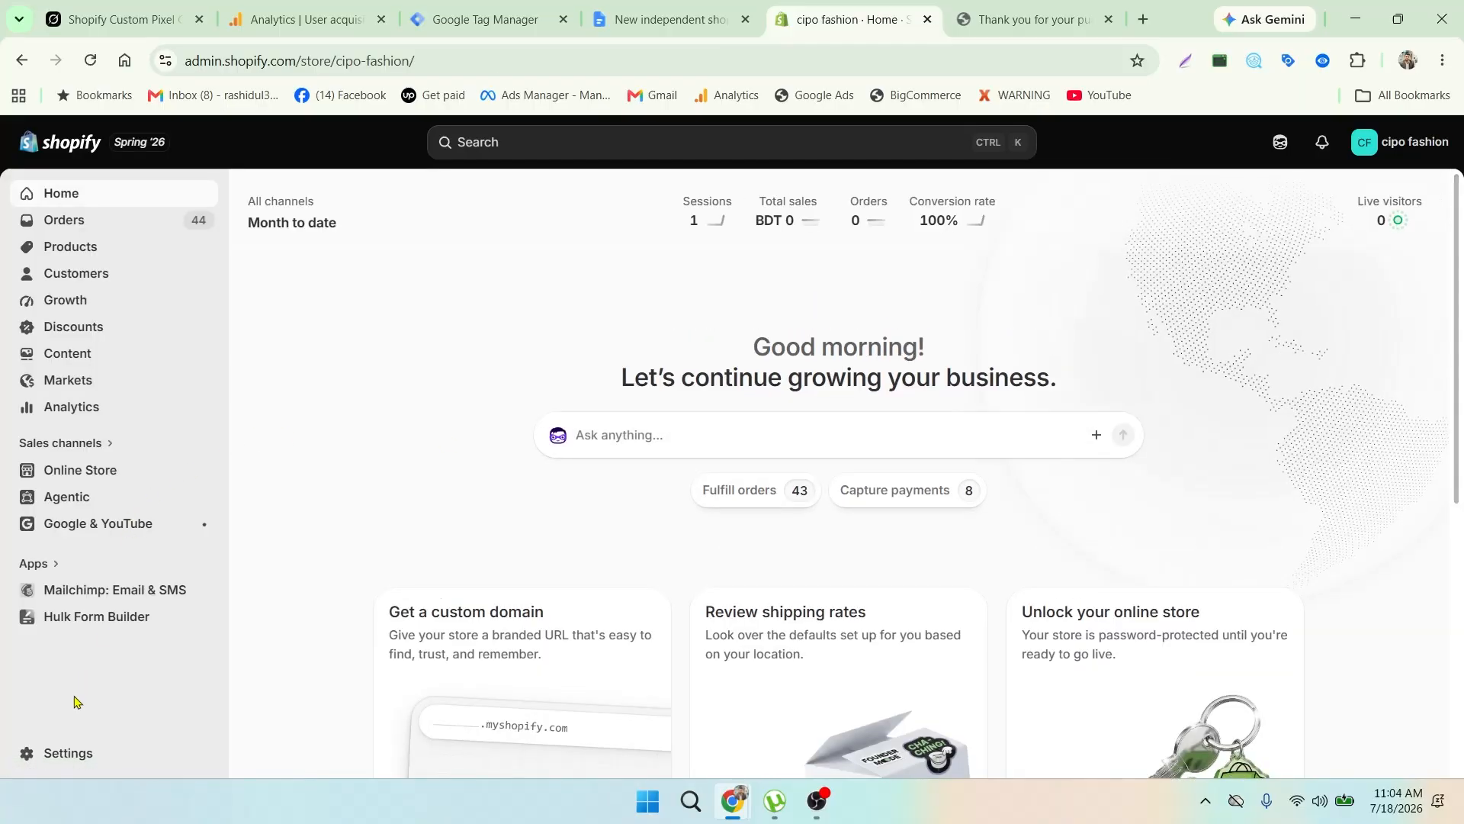
click(50, 753)
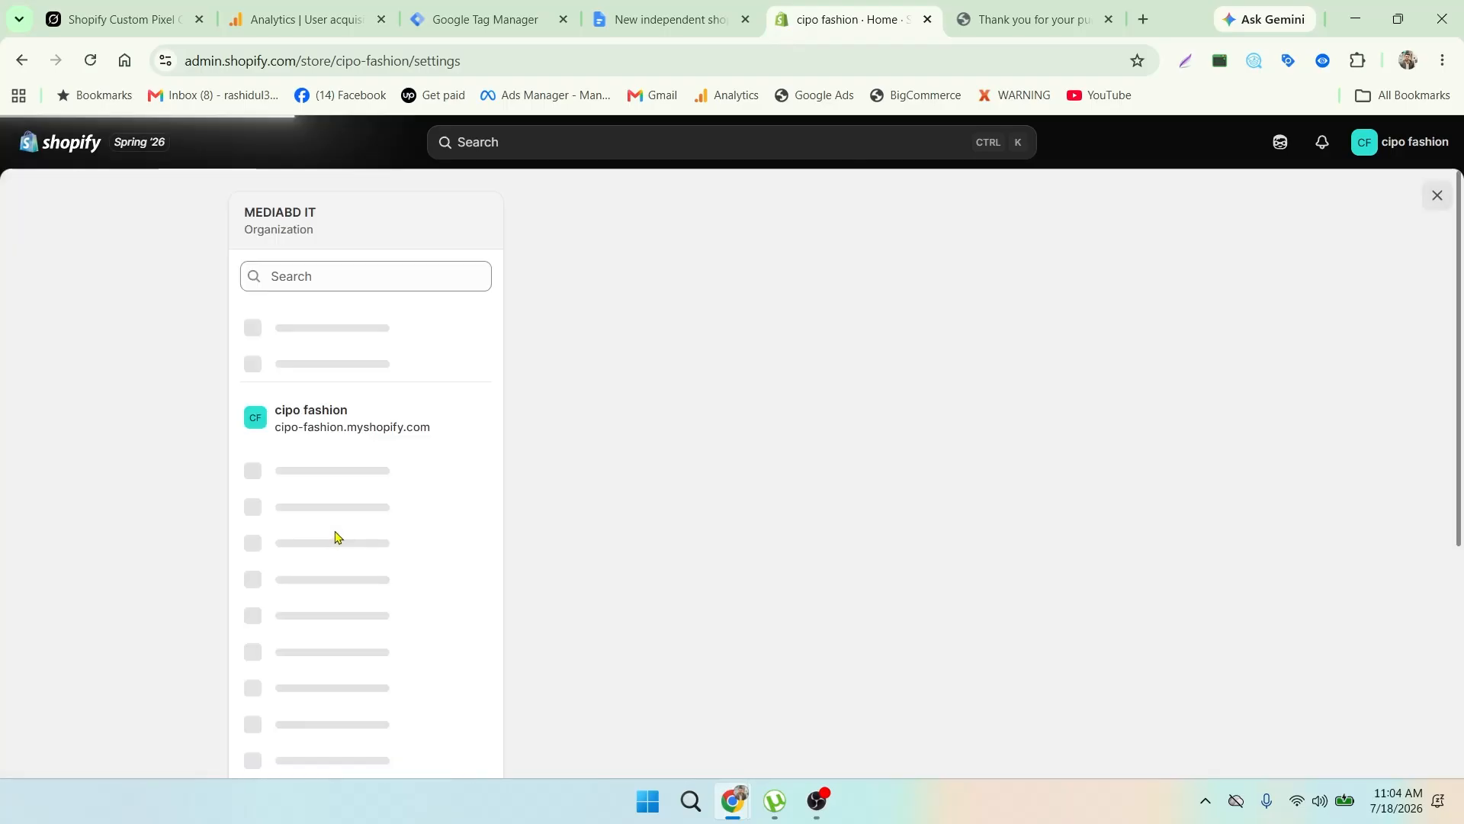
scroll(299, 610, down, 5)
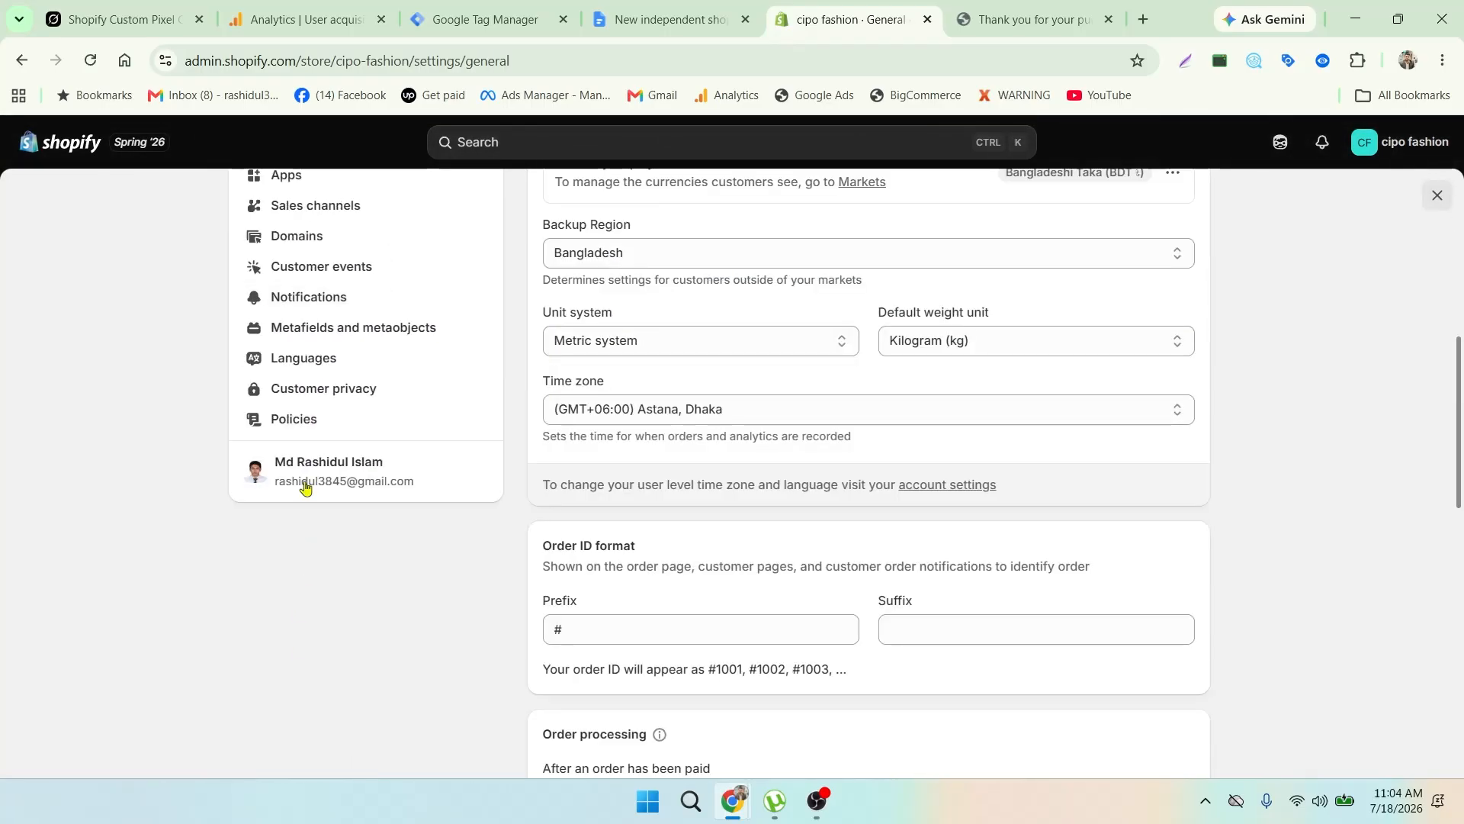
click(315, 269)
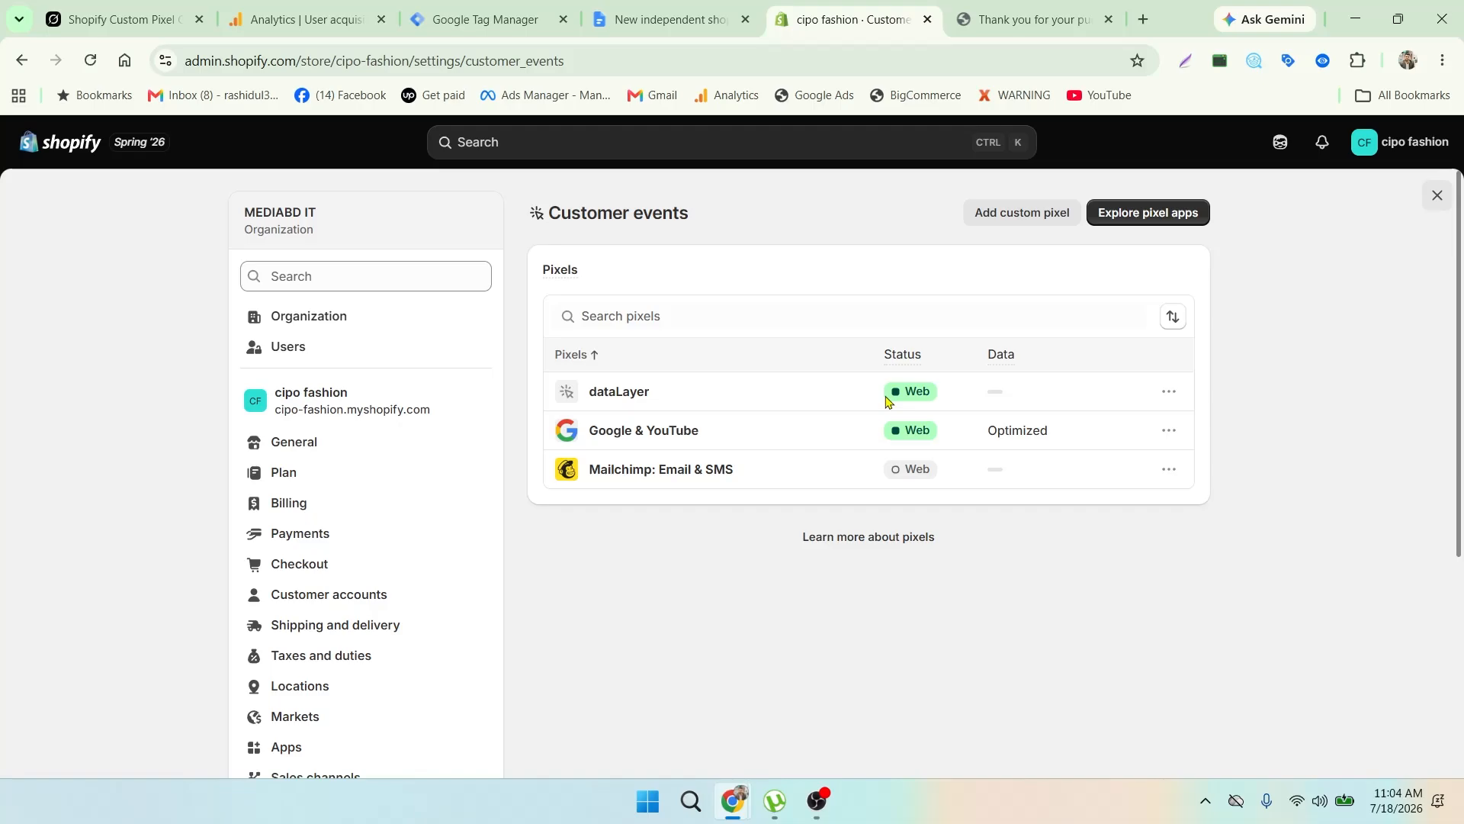
Step: Close the order thank-you page and leave the settings for the store's admin home
click(1108, 20)
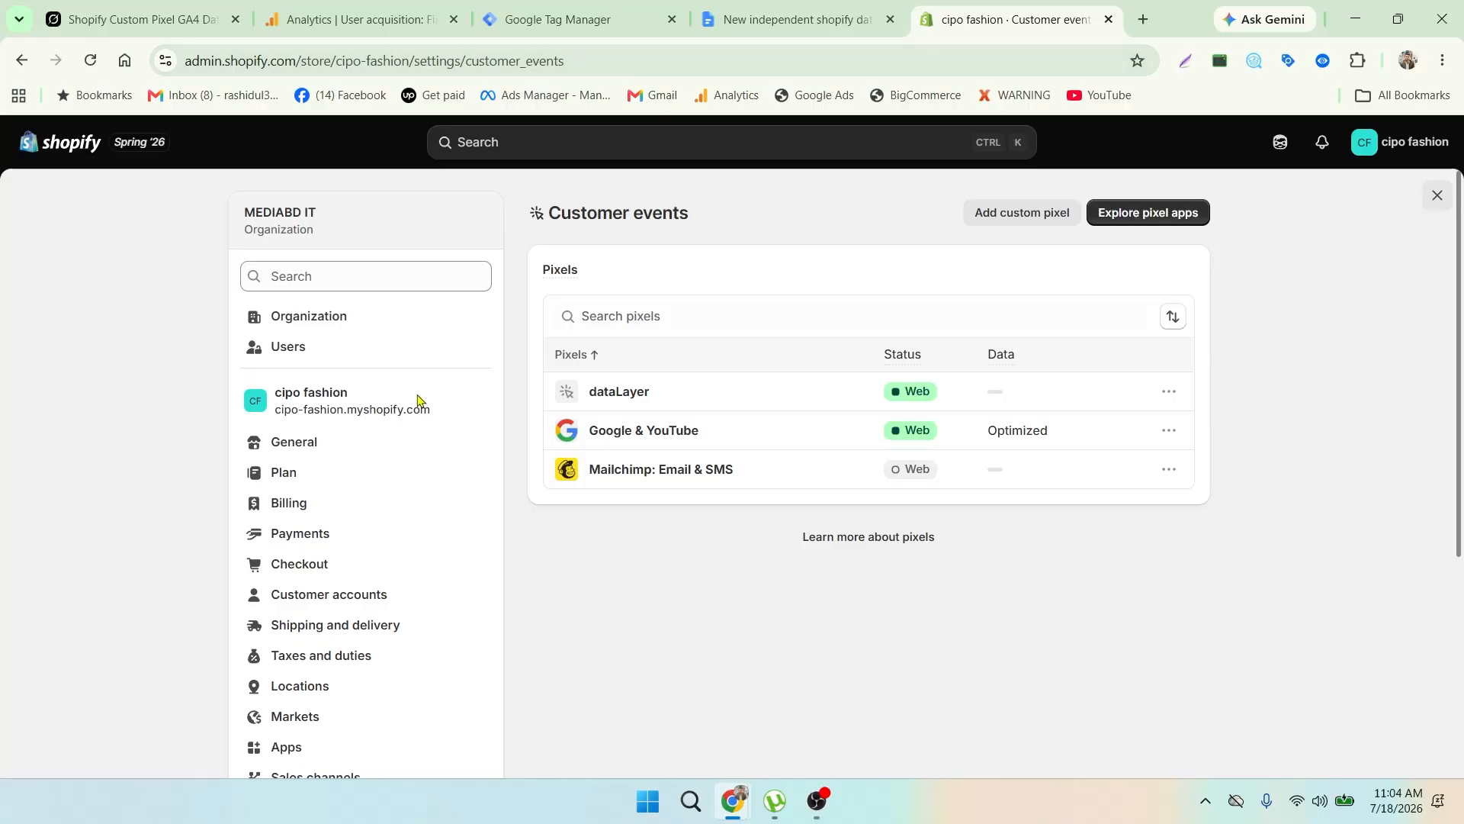
click(1437, 195)
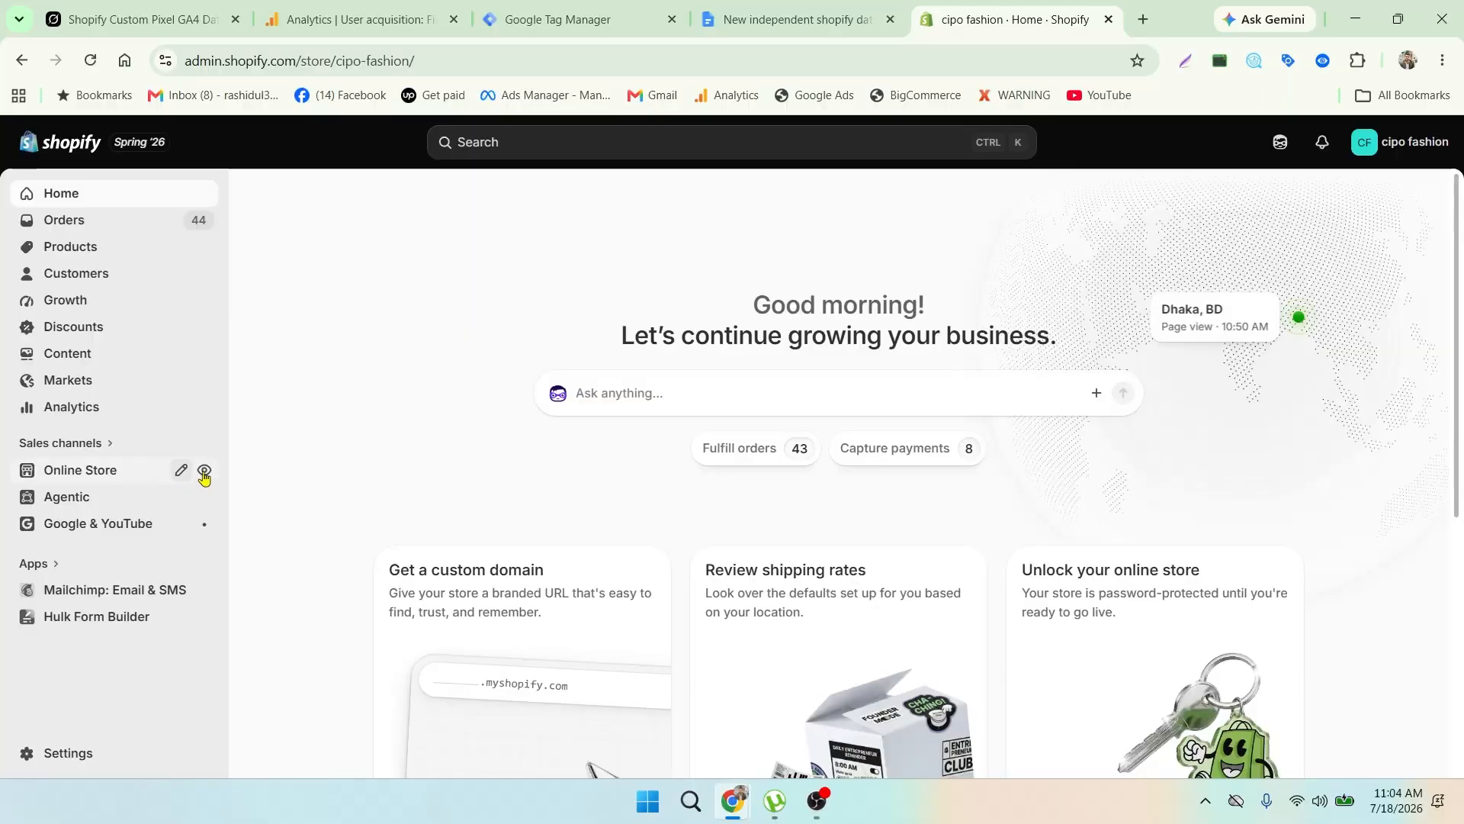
Step: Open the online store and search Google for the datalayer inspector Chrome extension in a new tab
click(204, 473)
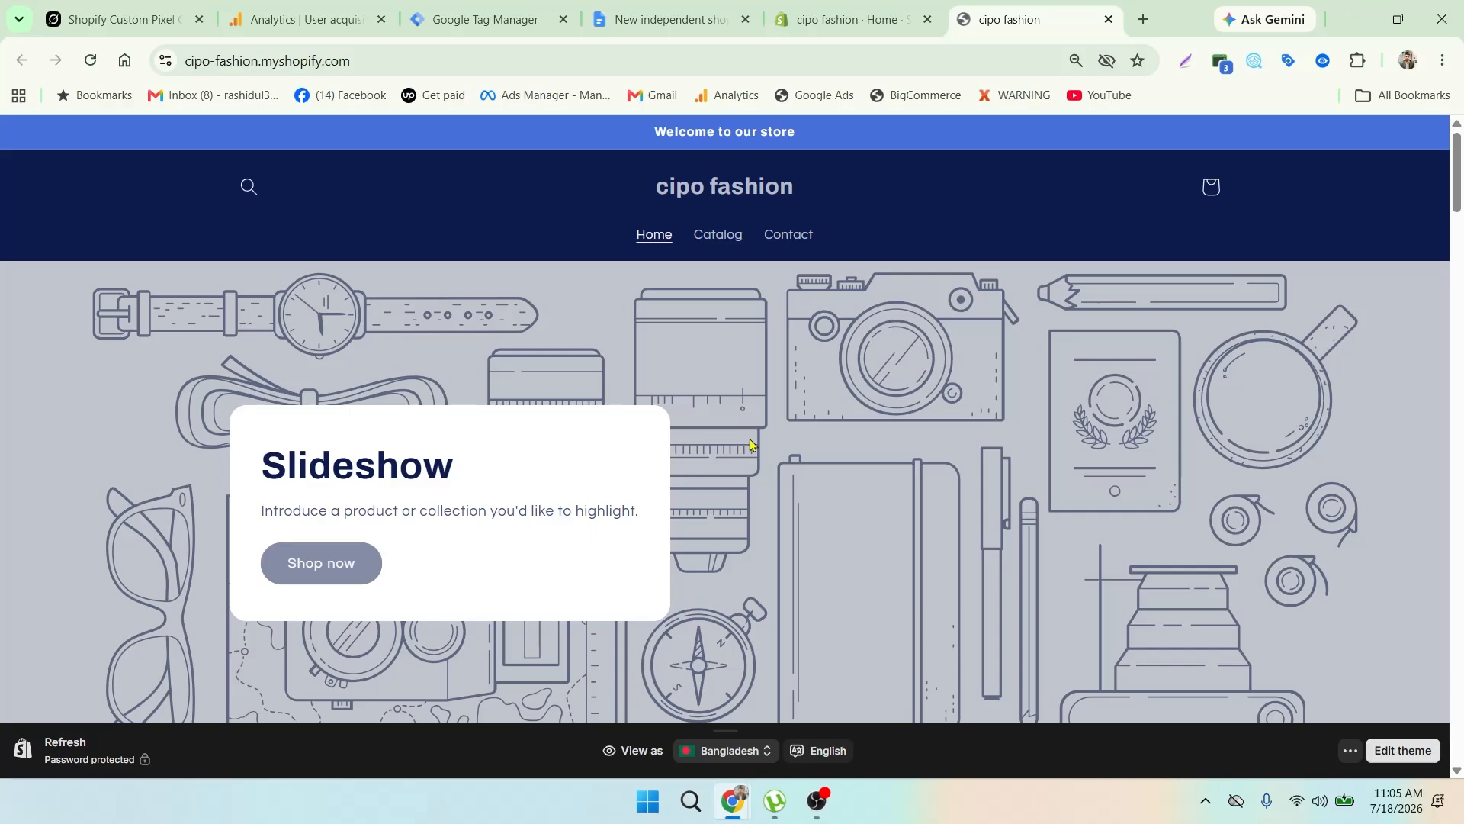
click(1142, 19)
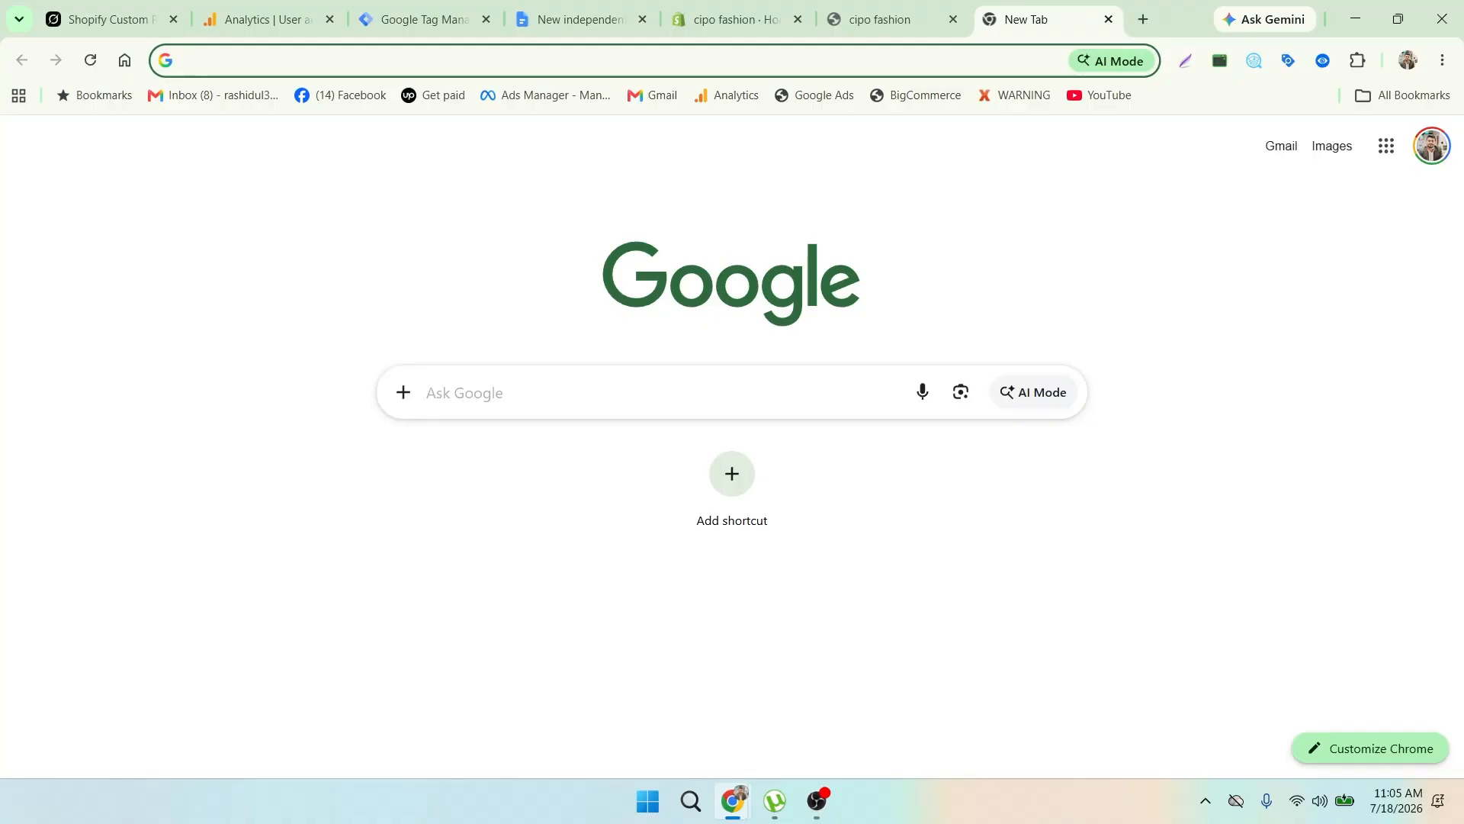
text(data)
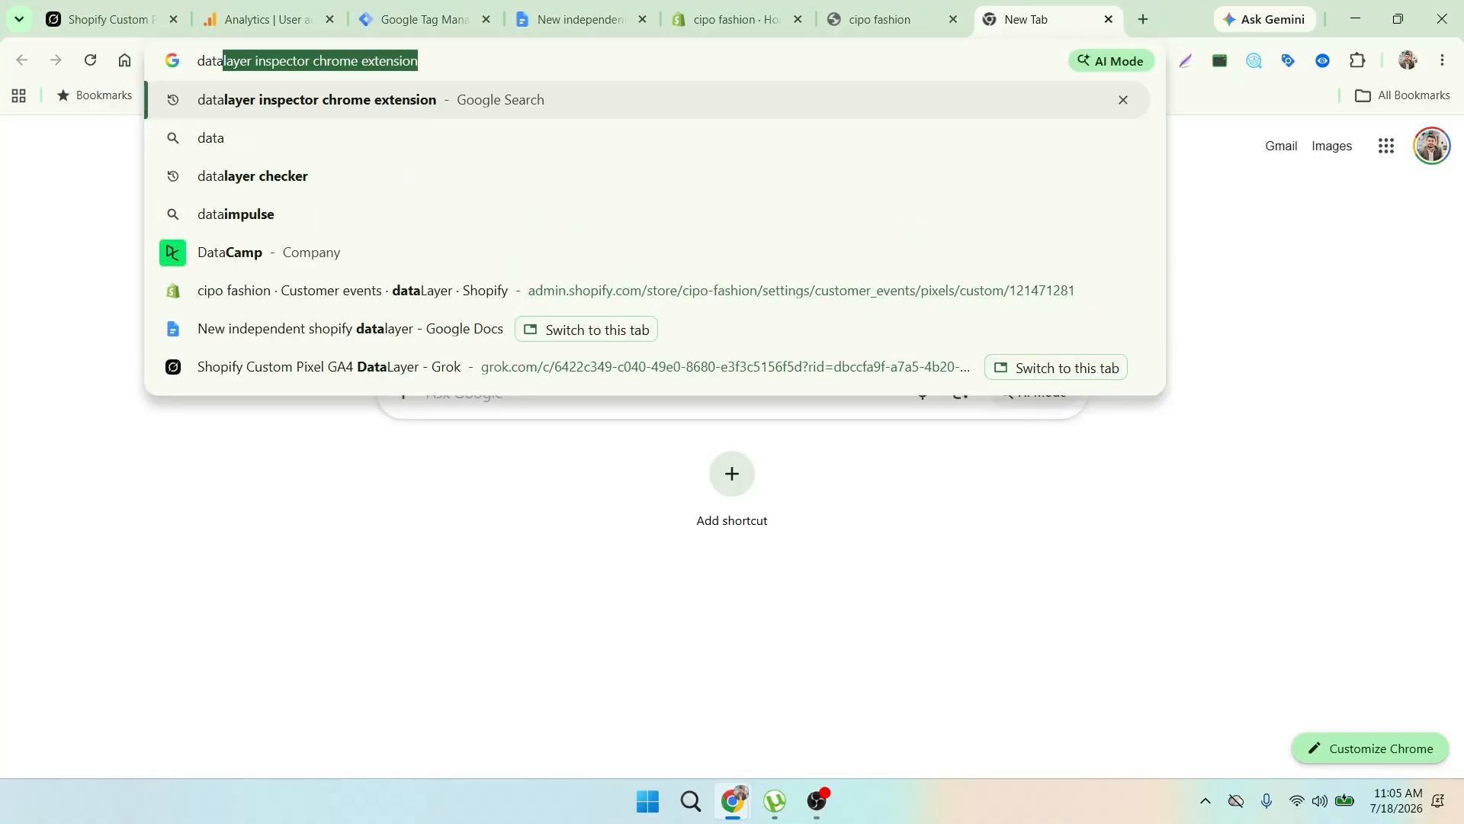
key(Return)
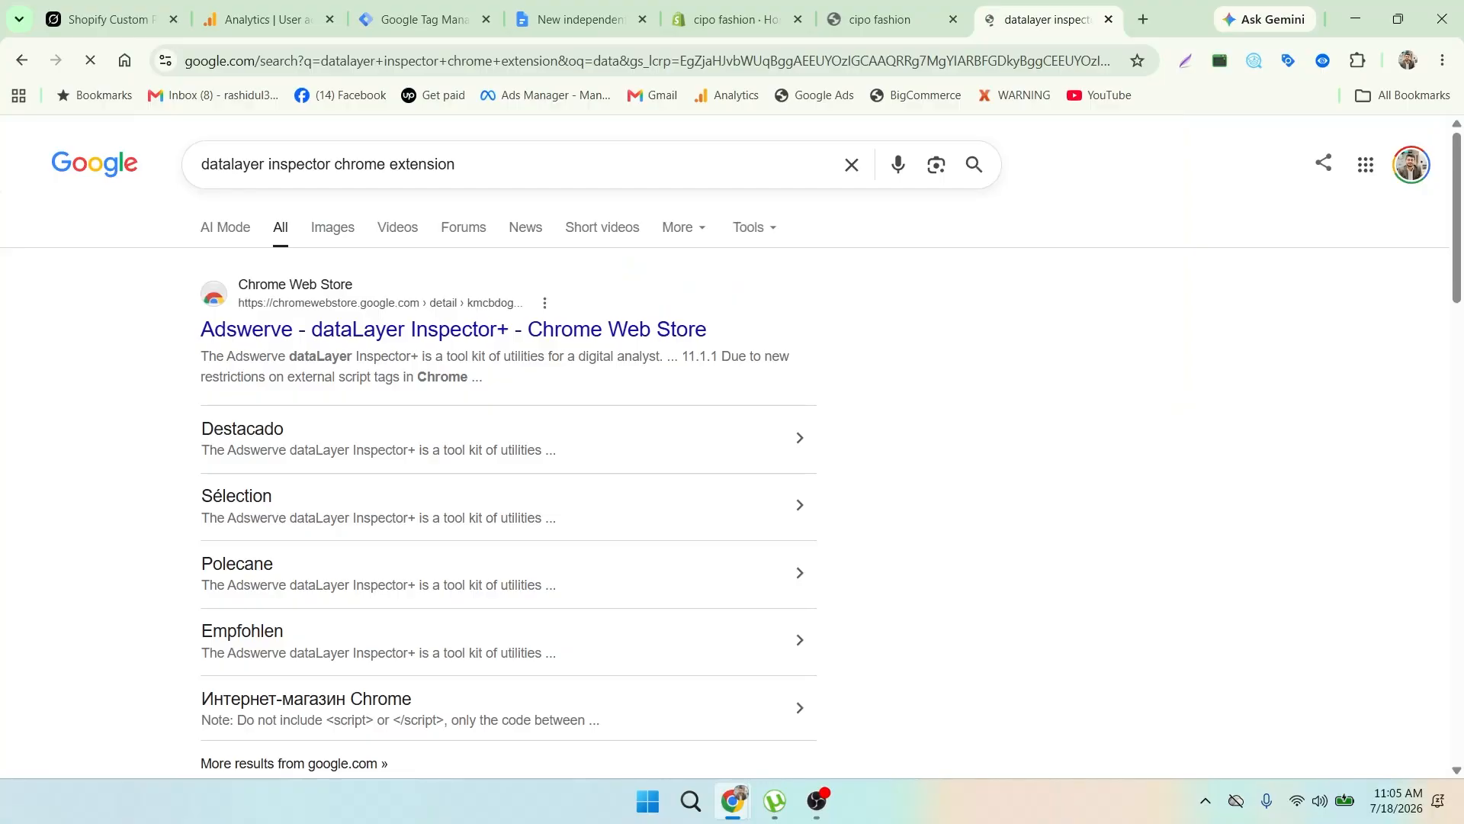
Step: Change the Google search to "datalayer checker" and open the Datalayer Checker page in the Chrome Web Store
click(483, 167)
key(BackSpace)
key(BackSpace)
key(BackSpace)
key(BackSpace)
key(BackSpace)
key(BackSpace)
key(BackSpace)
key(BackSpace)
key(BackSpace)
key(BackSpace)
key(BackSpace)
key(BackSpace)
key(BackSpace)
key(BackSpace)
key(BackSpace)
key(BackSpace)
key(BackSpace)
key(BackSpace)
key(BackSpace)
key(BackSpace)
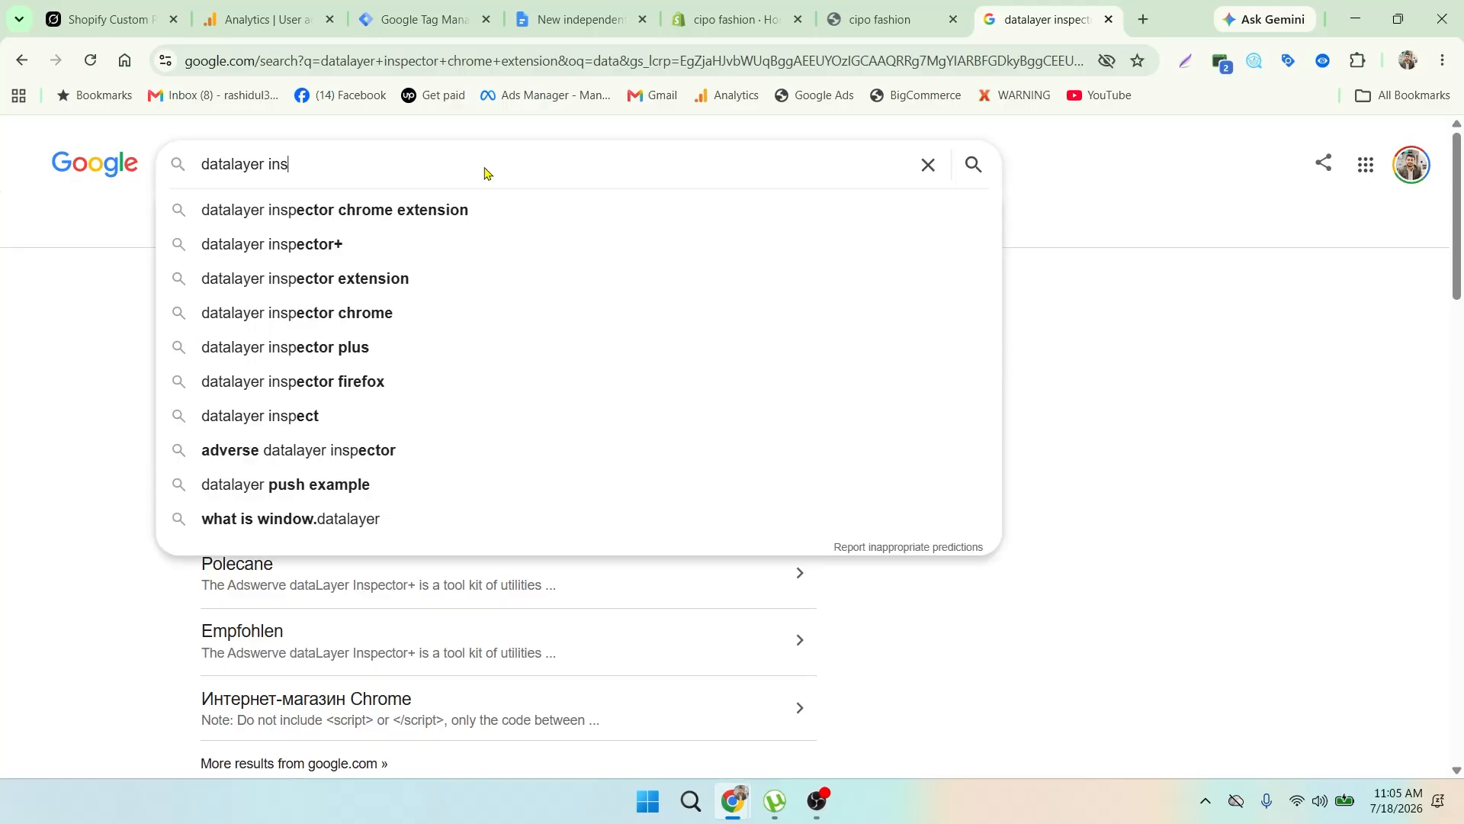
key(BackSpace)
key(BackSpace)
key(BackSpace)
text(check)
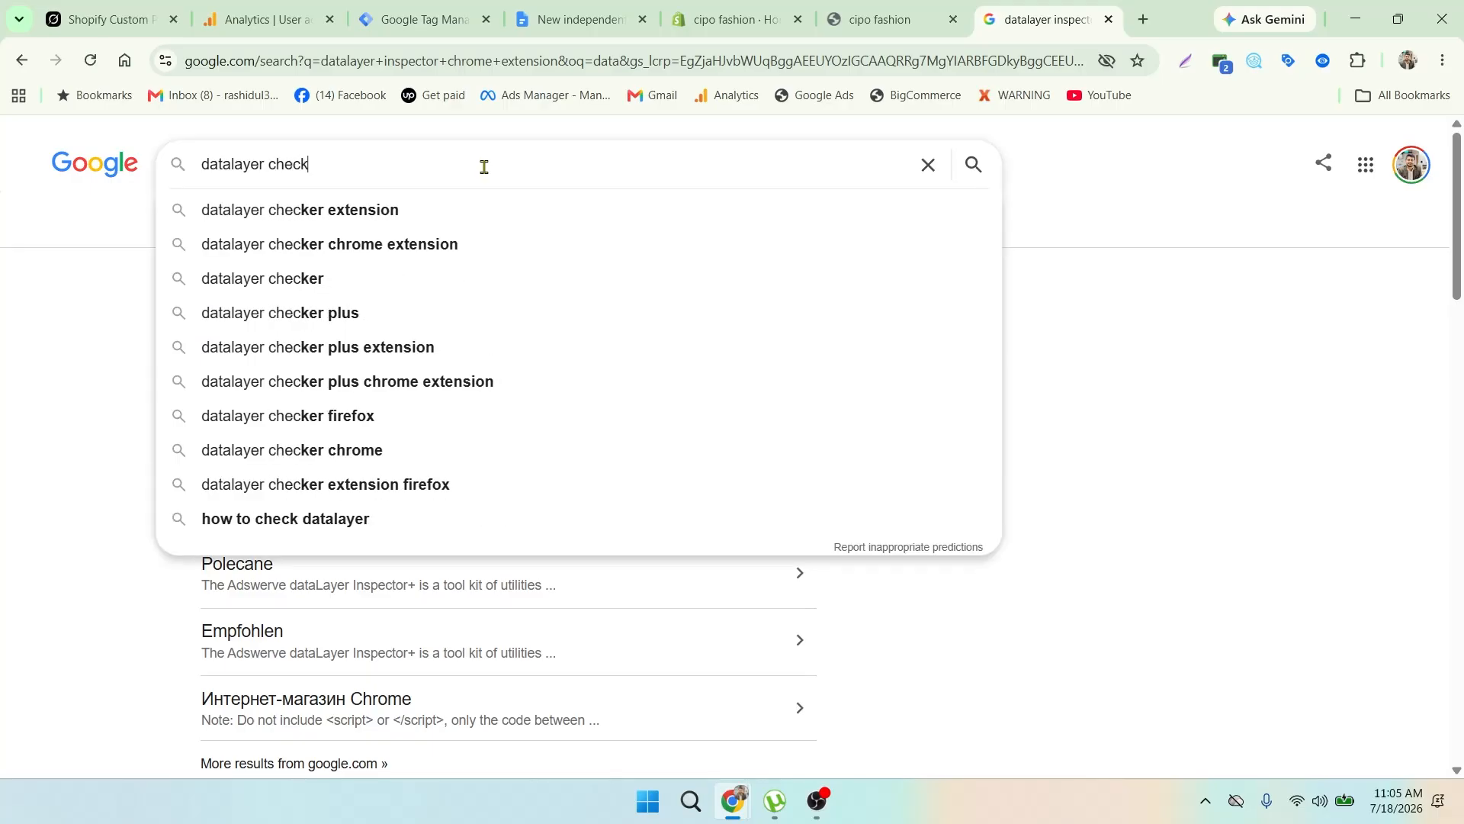
text(er)
key(Return)
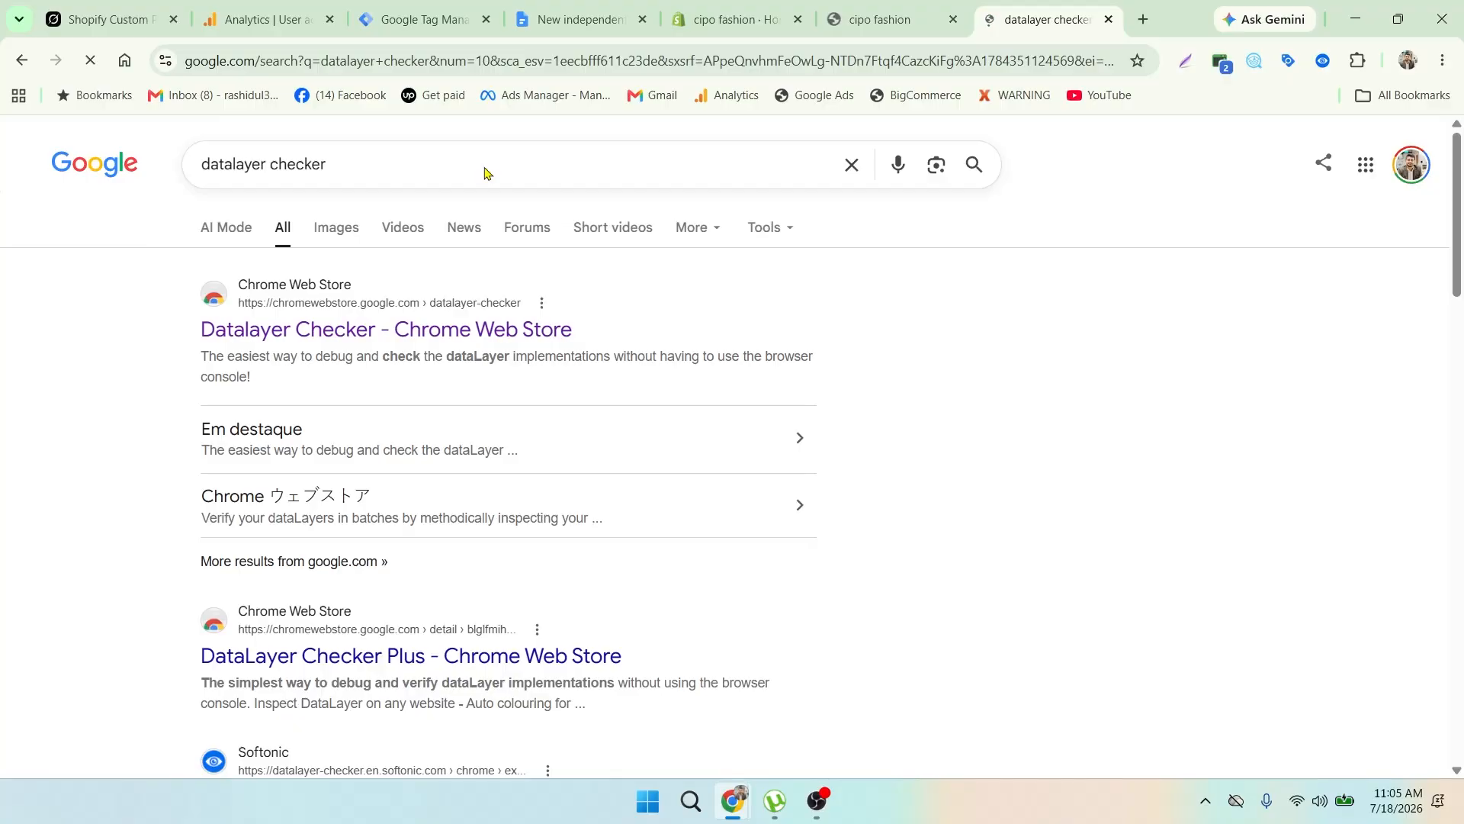
click(390, 336)
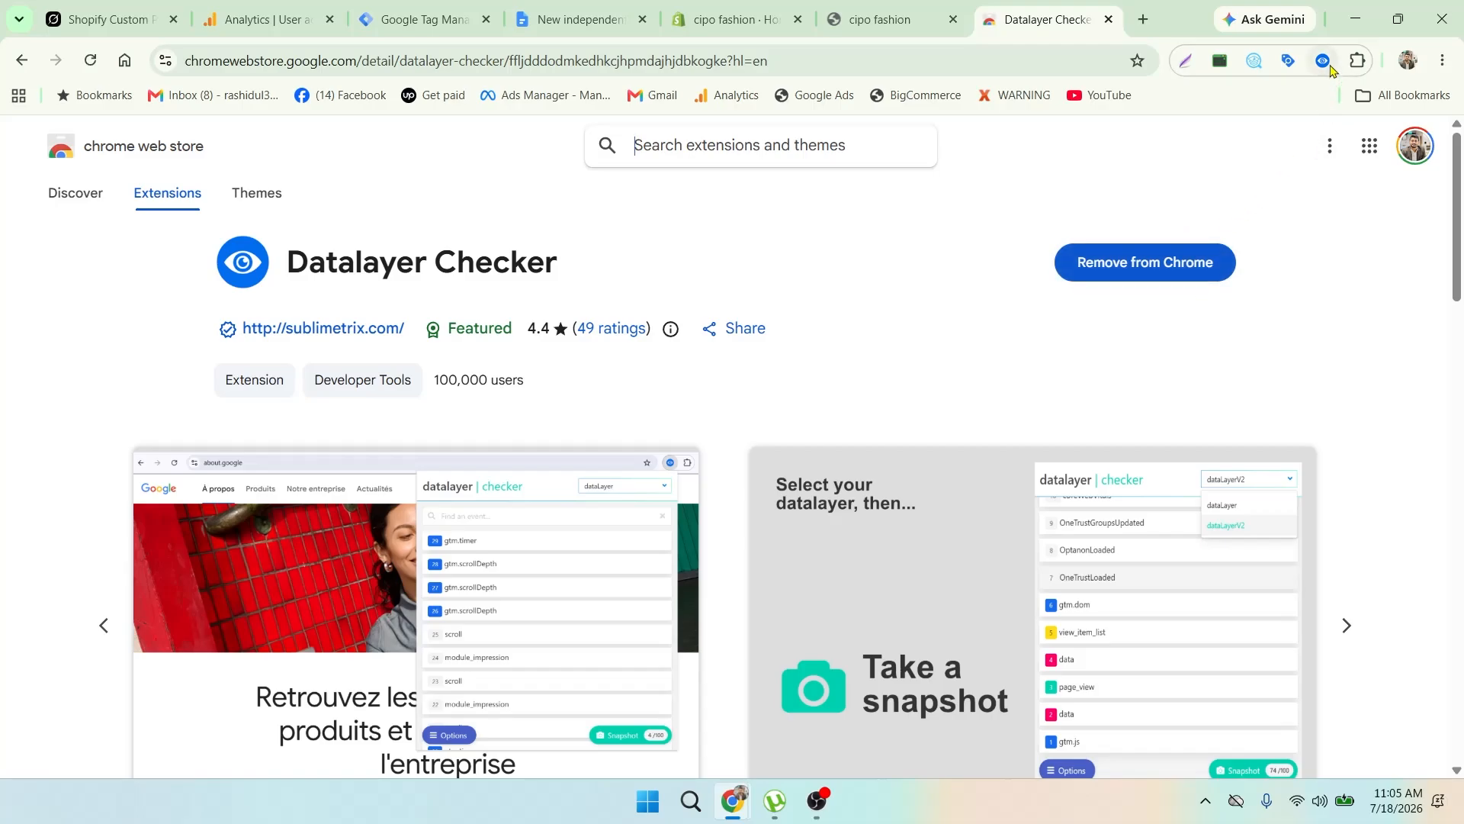
Step: Check that the Datalayer Checker extension is installed and pinned in Chrome, and try opening its popup
click(1358, 61)
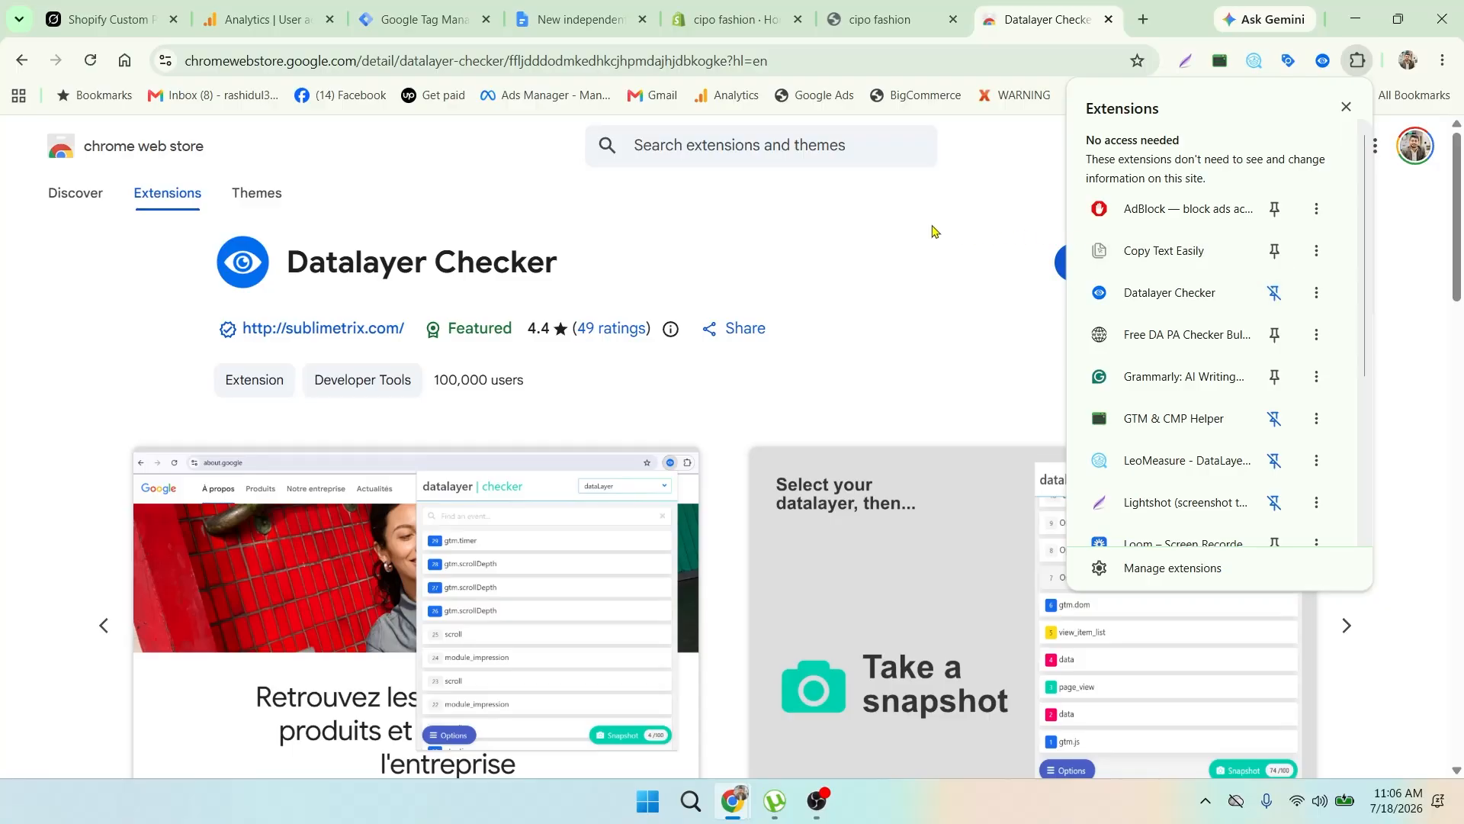
click(932, 228)
click(1321, 61)
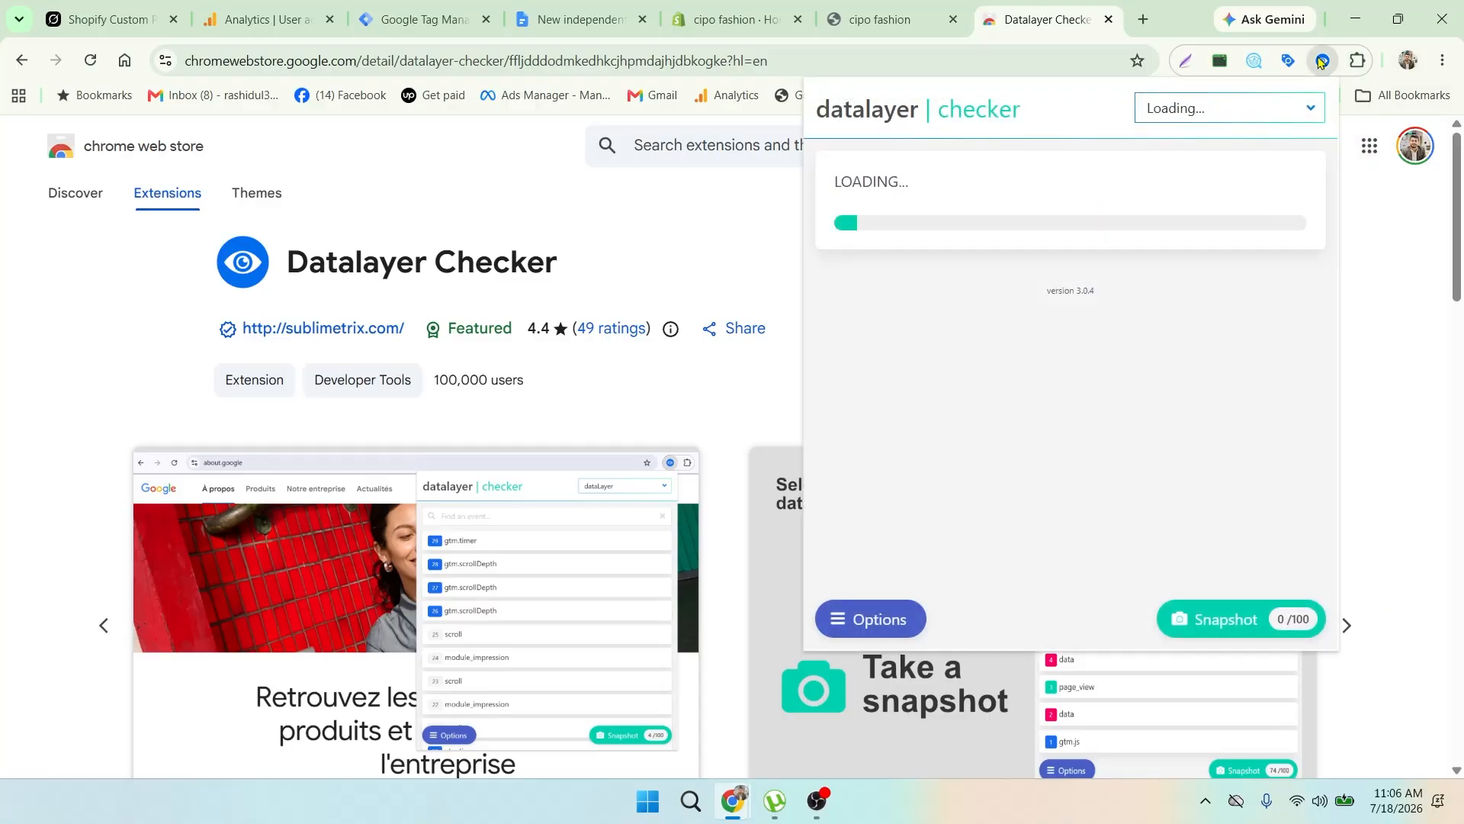
click(1369, 267)
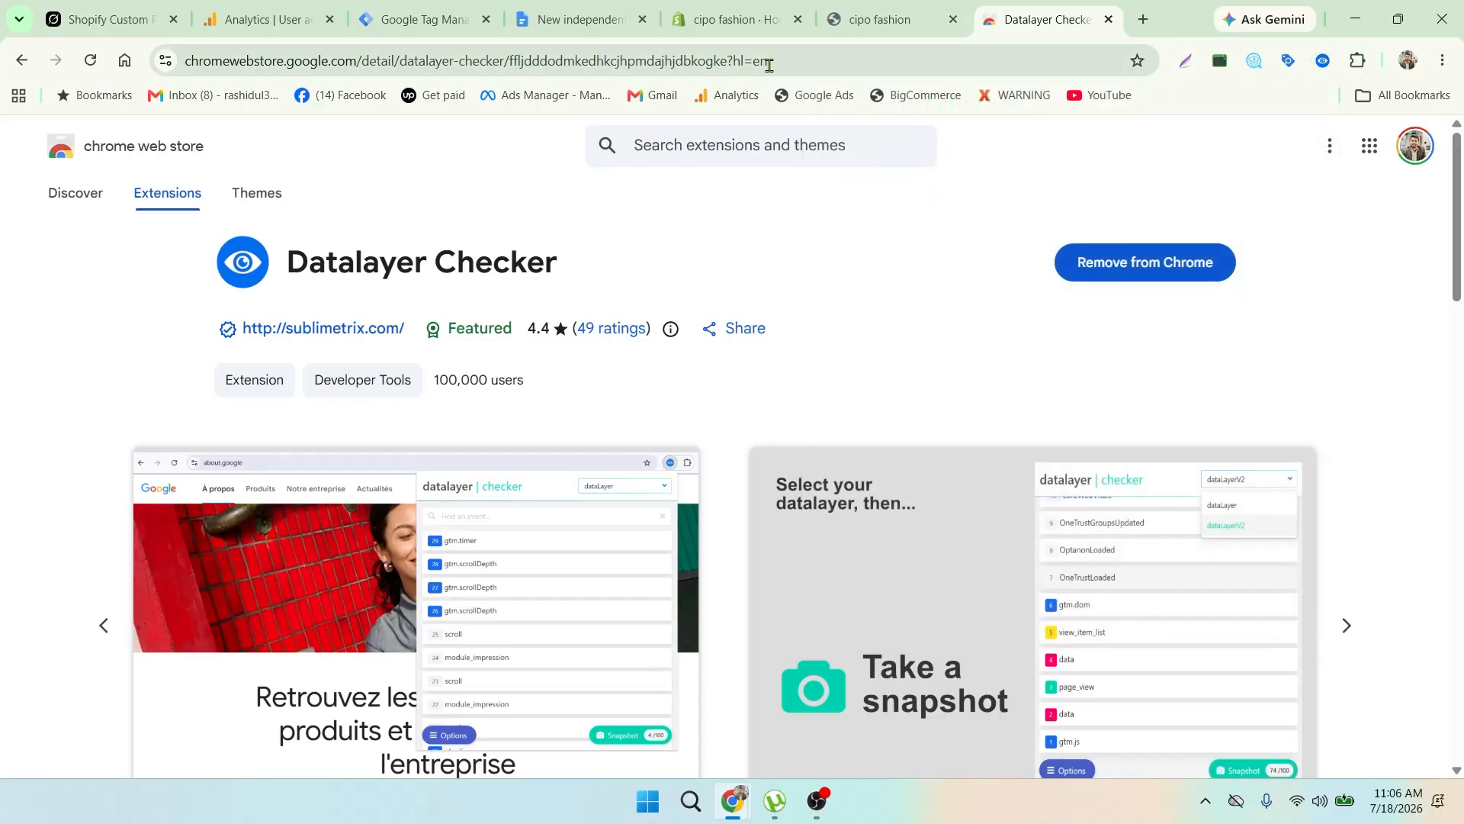
Step: Open a fresh view of the online store from Shopify admin and close the old storefront and Chrome Web Store tabs
click(760, 27)
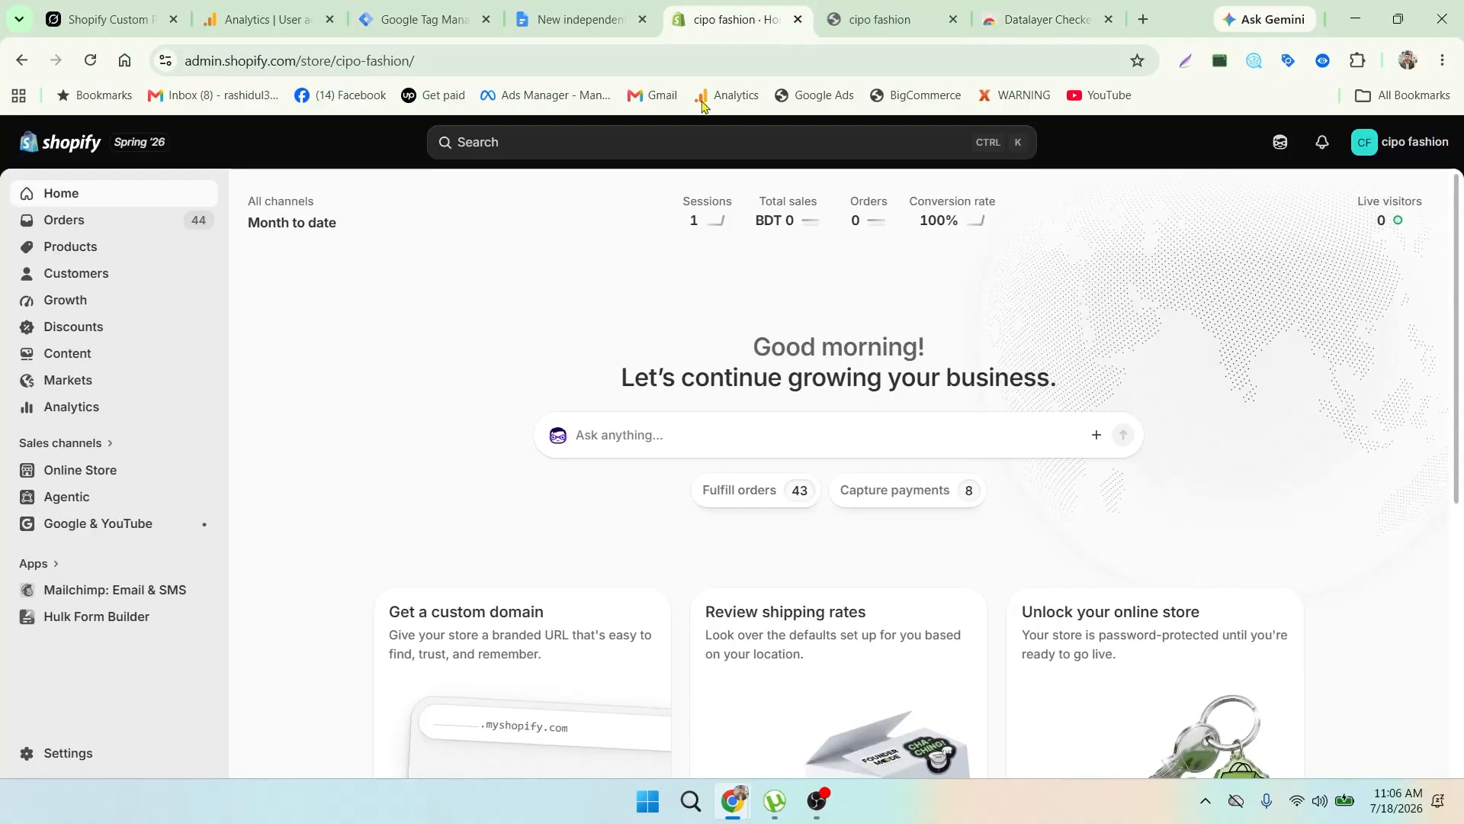
mouse_move(114, 473)
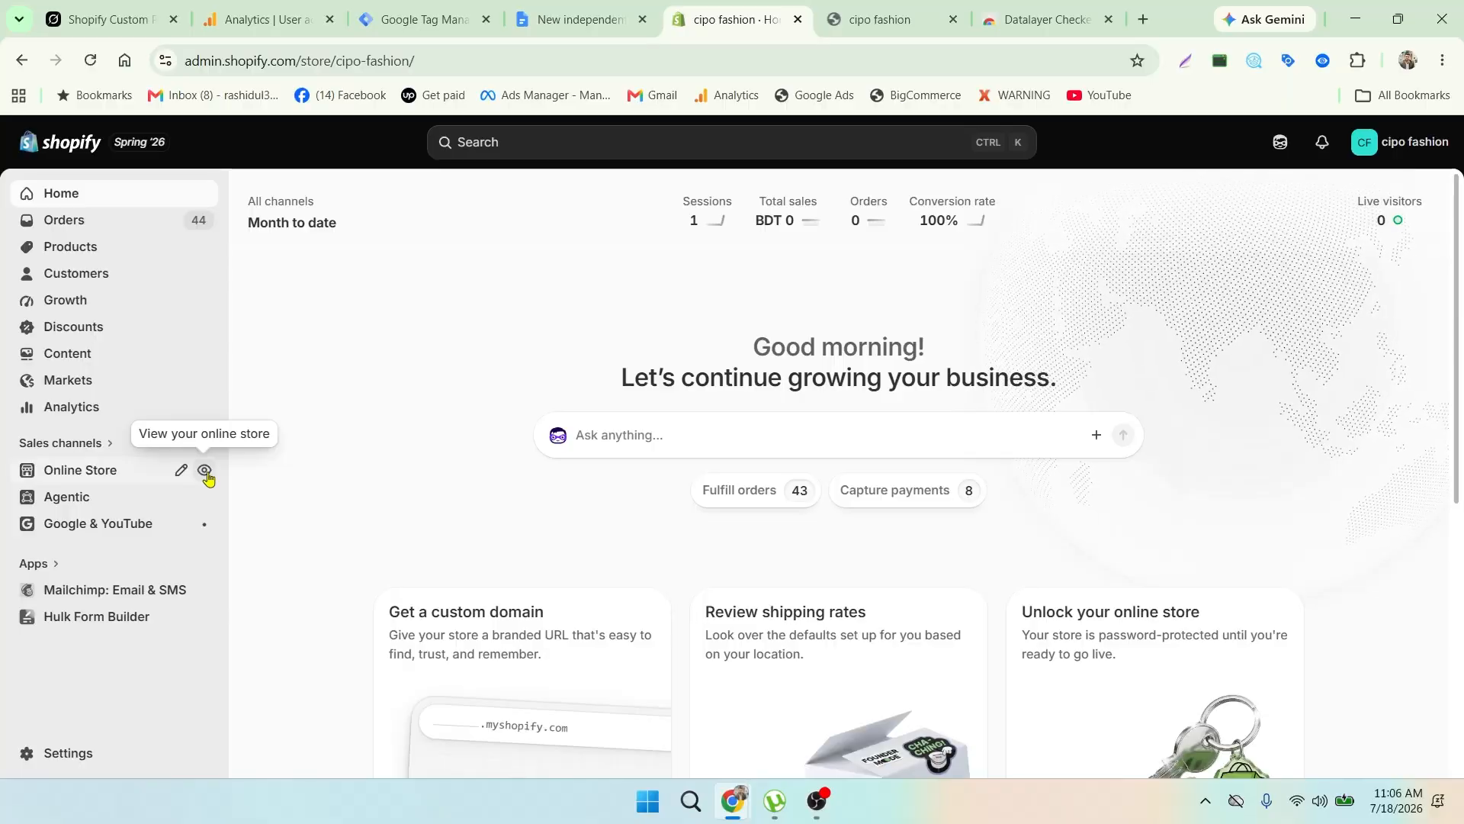
click(205, 471)
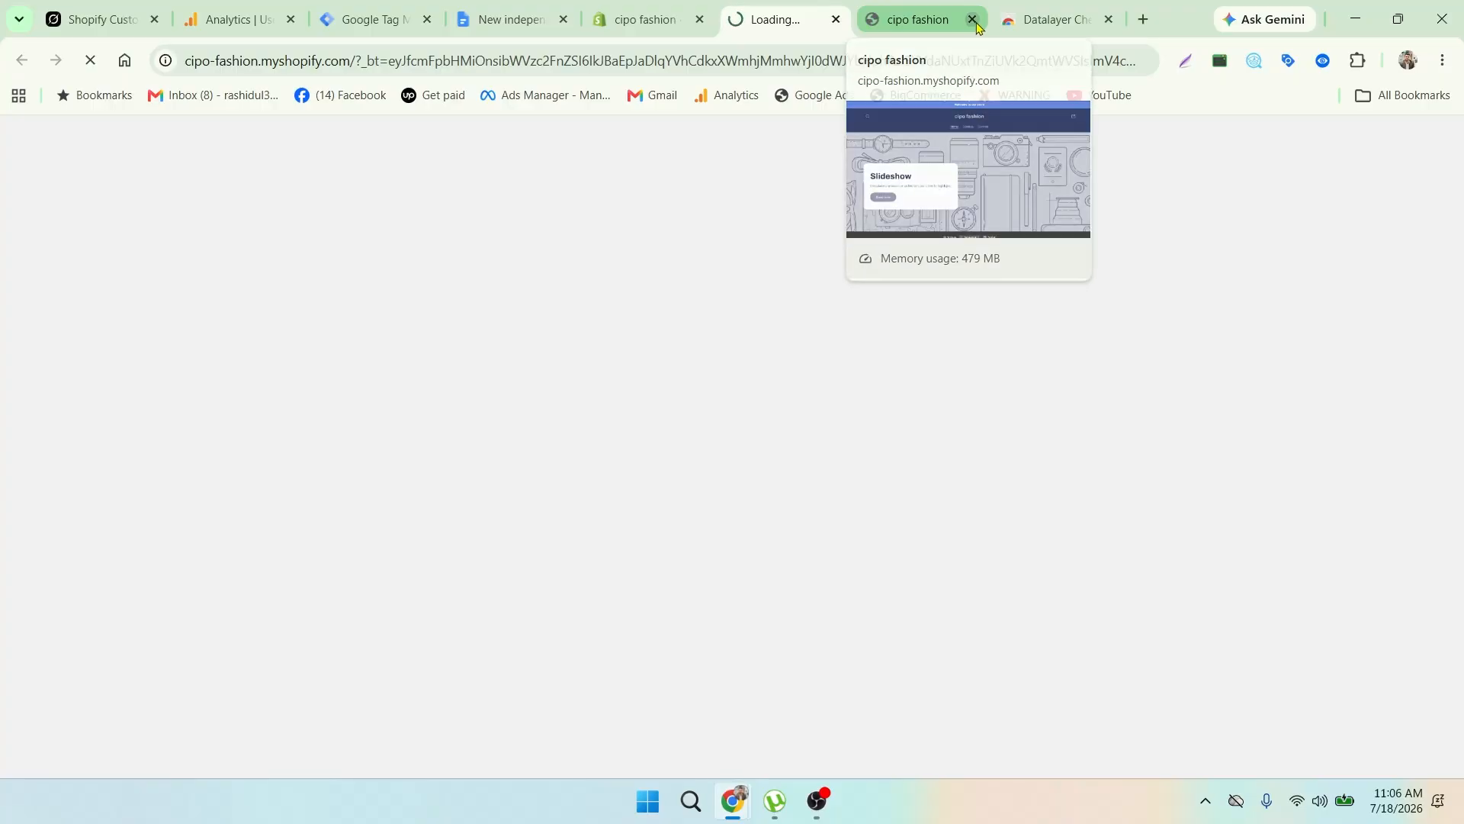
click(972, 20)
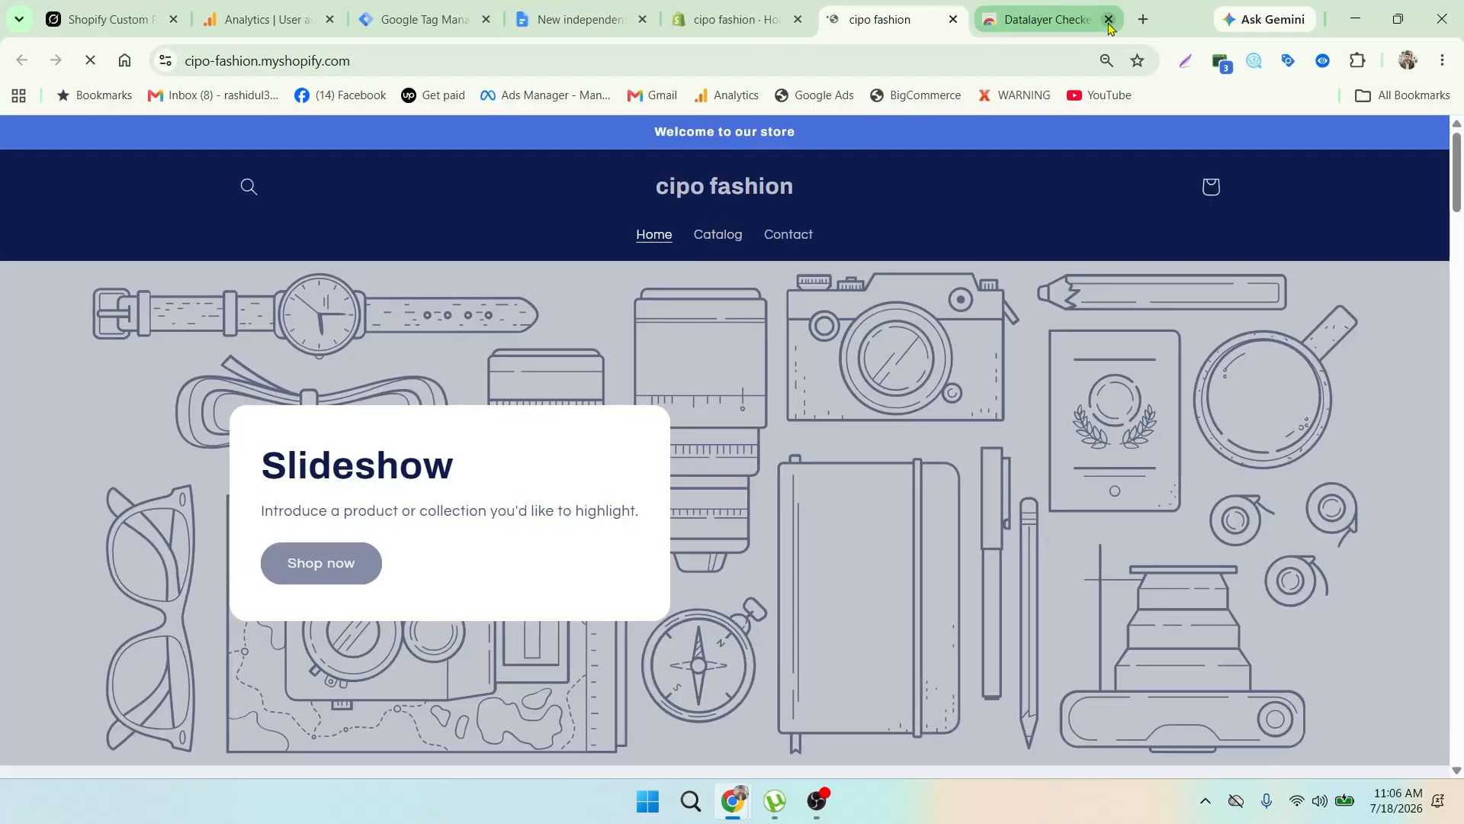
click(1108, 19)
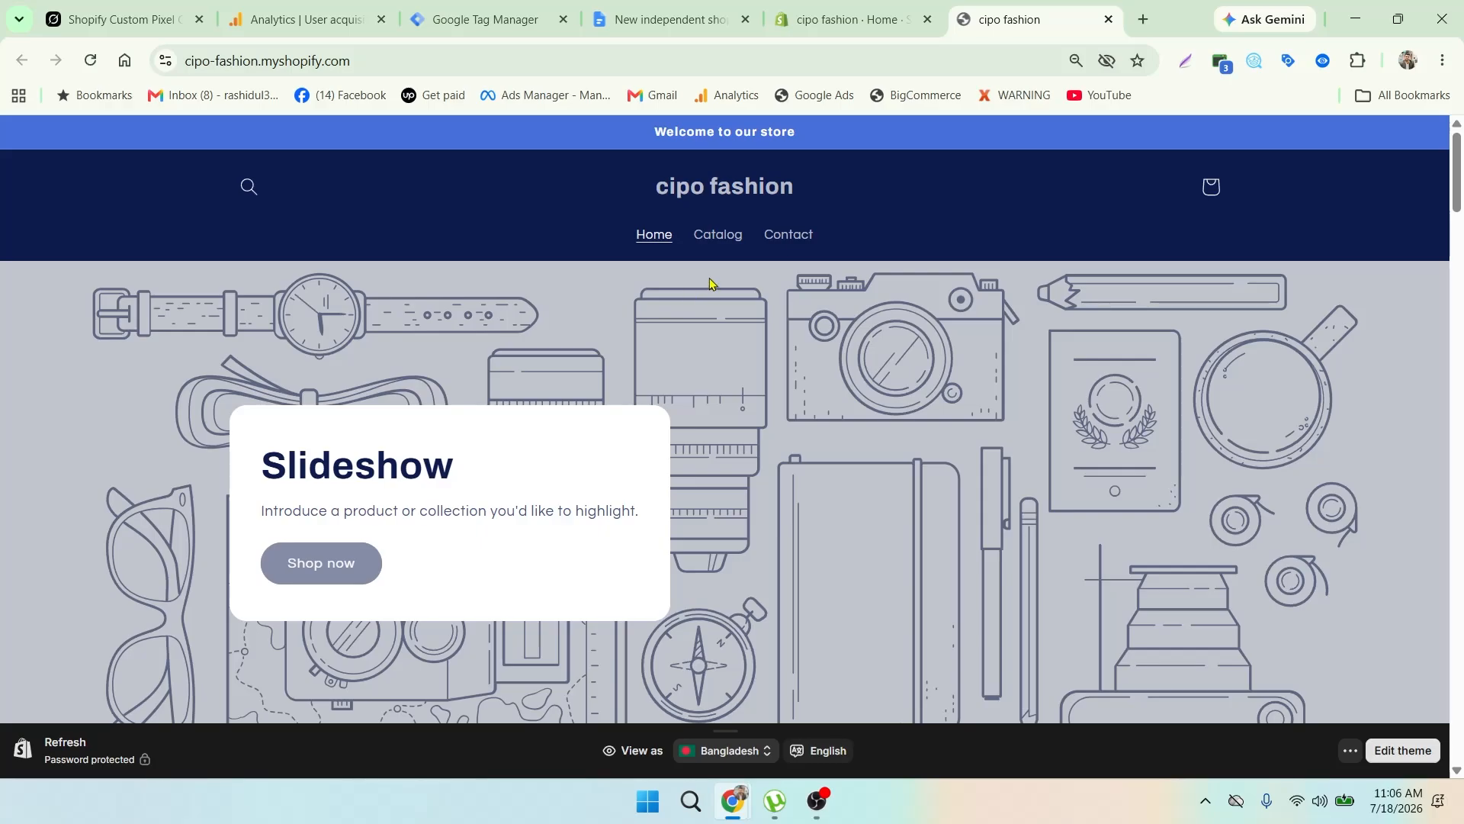
Step: Open the Ladies leather Bag product page and examine the view_item event's ecommerce data in Datalayer Checker
scroll(725, 259, down, 7)
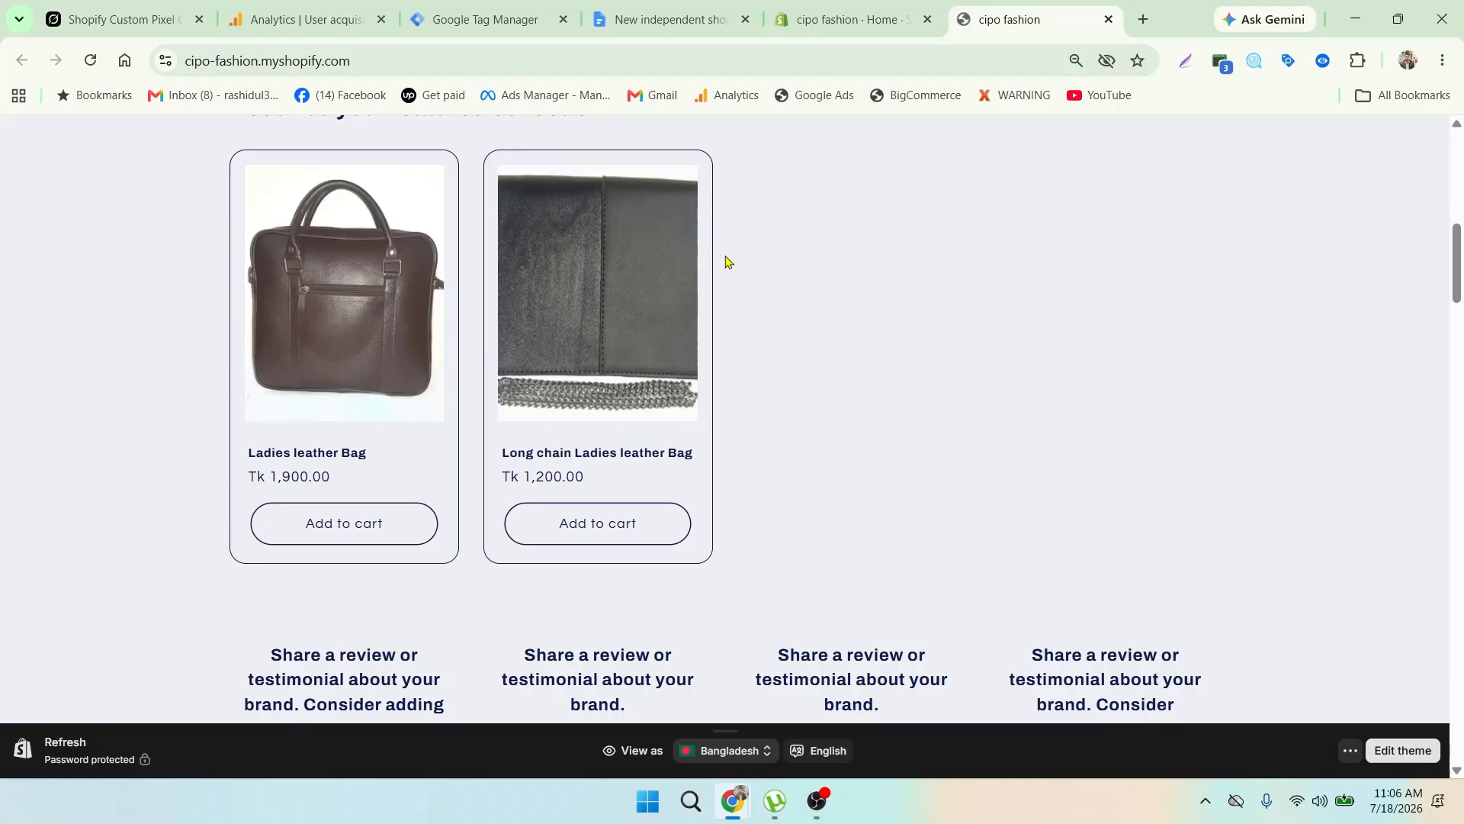
click(414, 454)
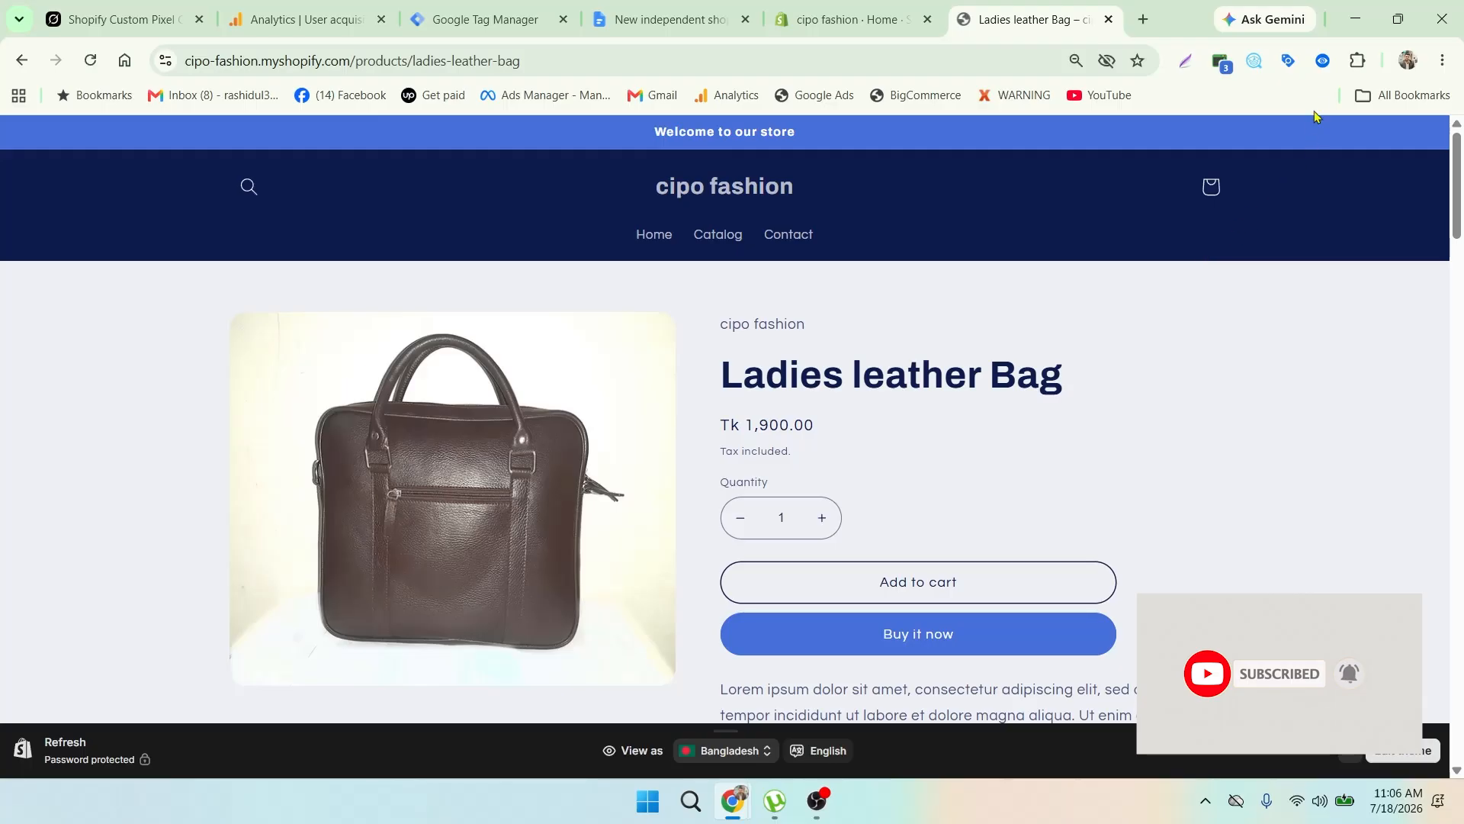
click(1322, 63)
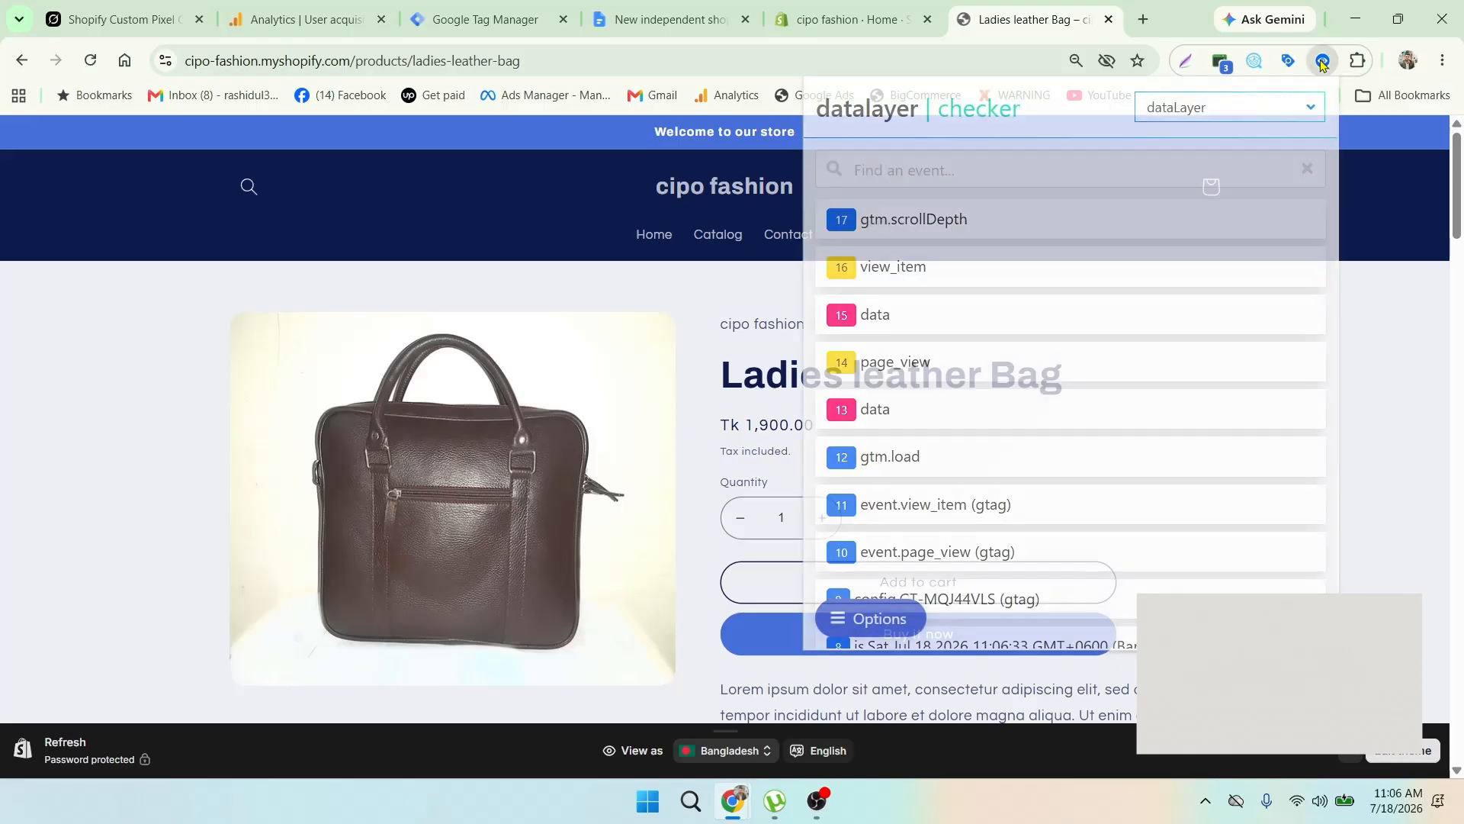
click(909, 275)
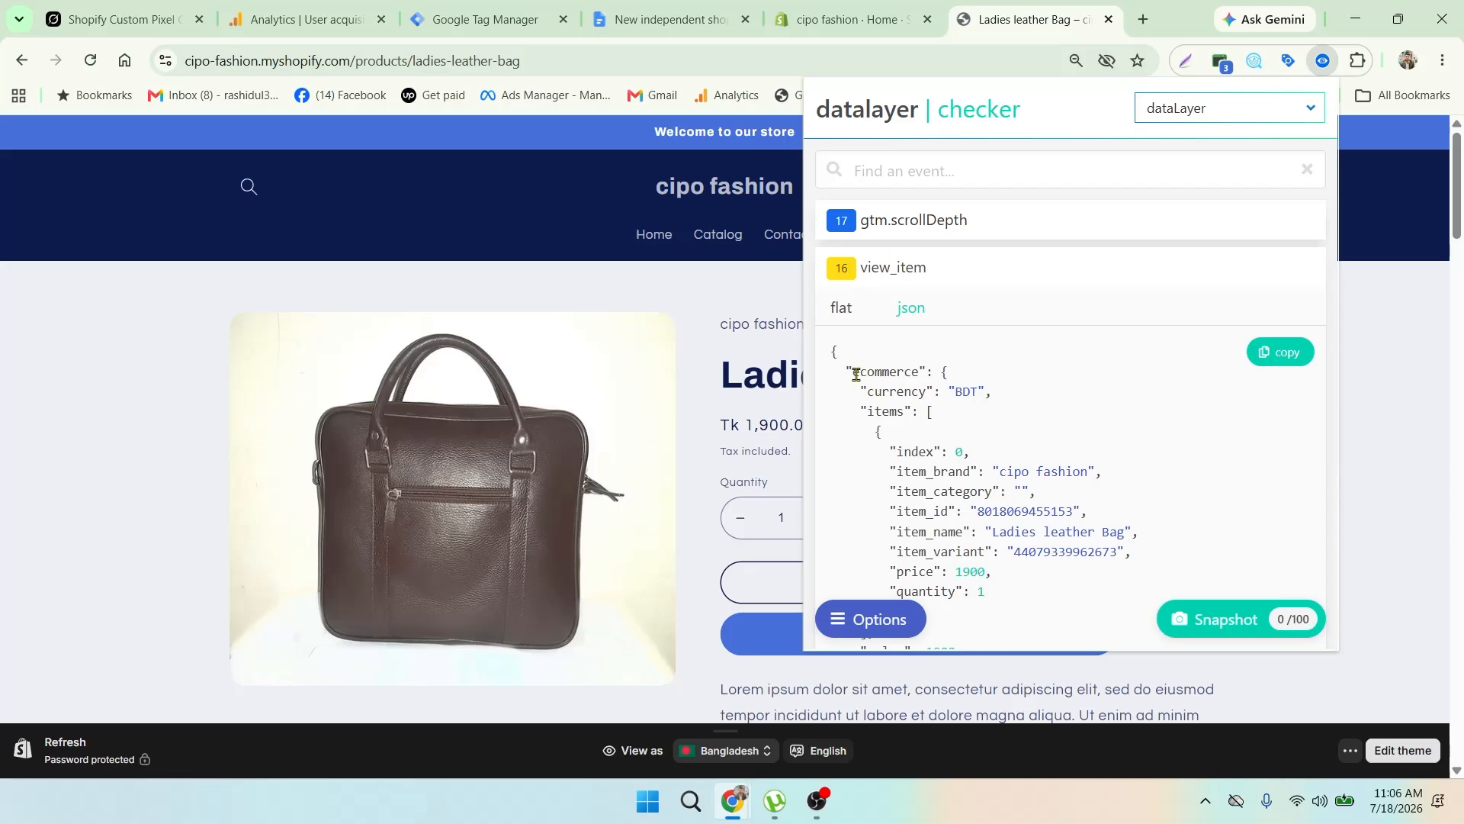
drag(854, 371, 912, 373)
click(900, 417)
scroll(1042, 454, down, 3)
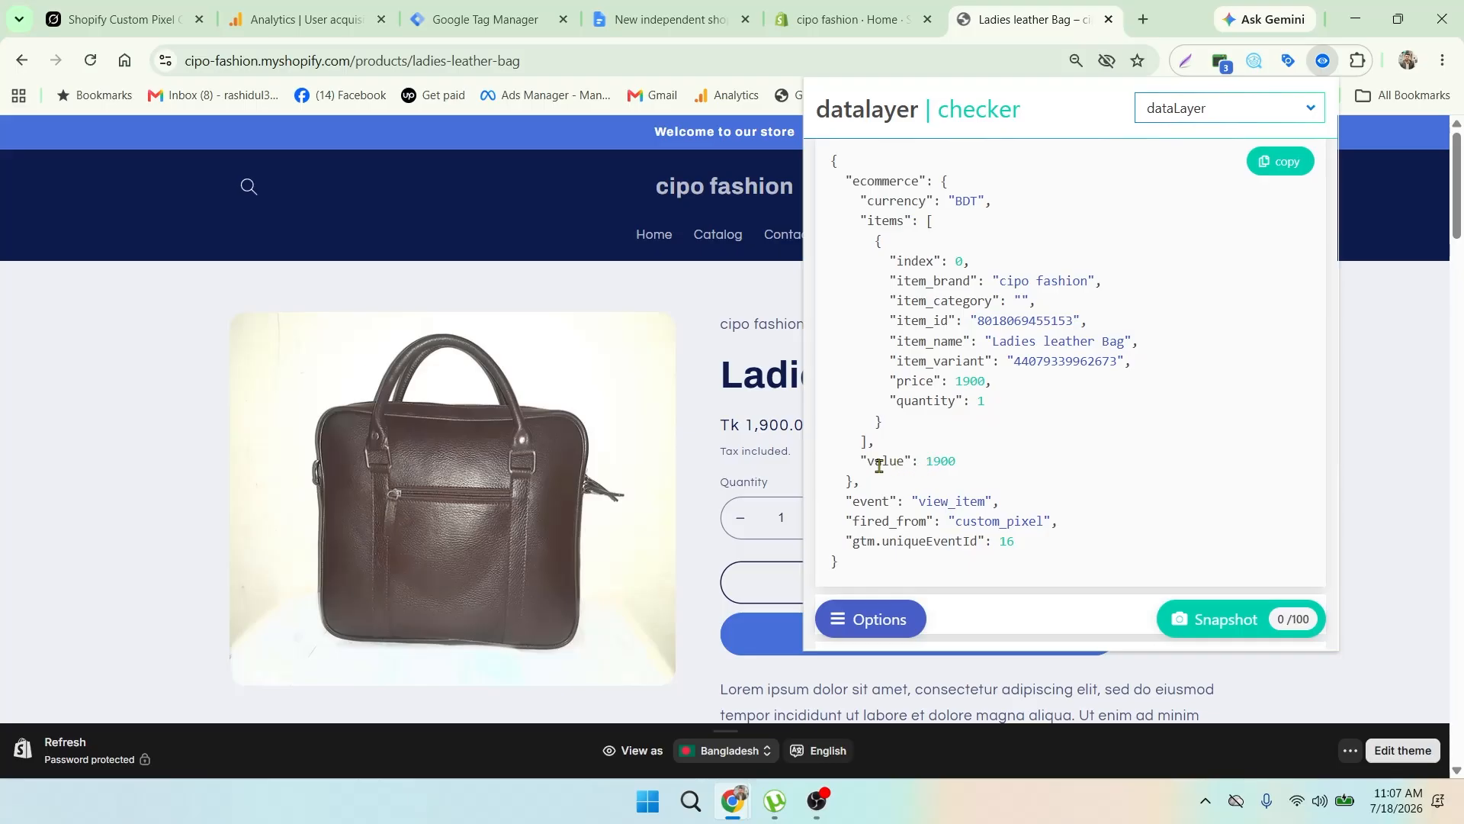
drag(875, 465, 902, 466)
click(1405, 317)
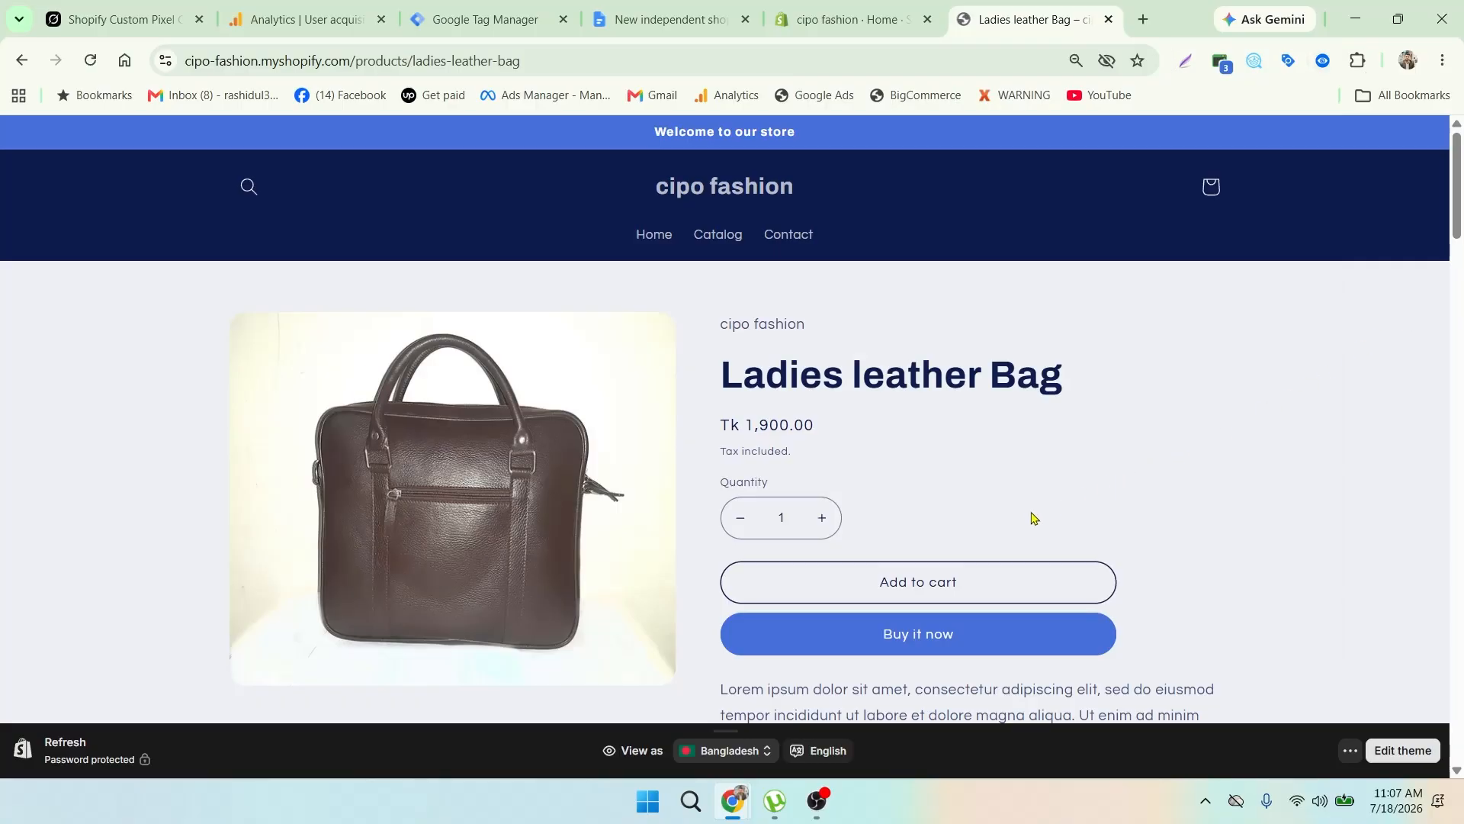
Step: Add the Ladies leather Bag to the cart and examine the add_to_cart event in Datalayer Checker in JSON and flat form
click(924, 581)
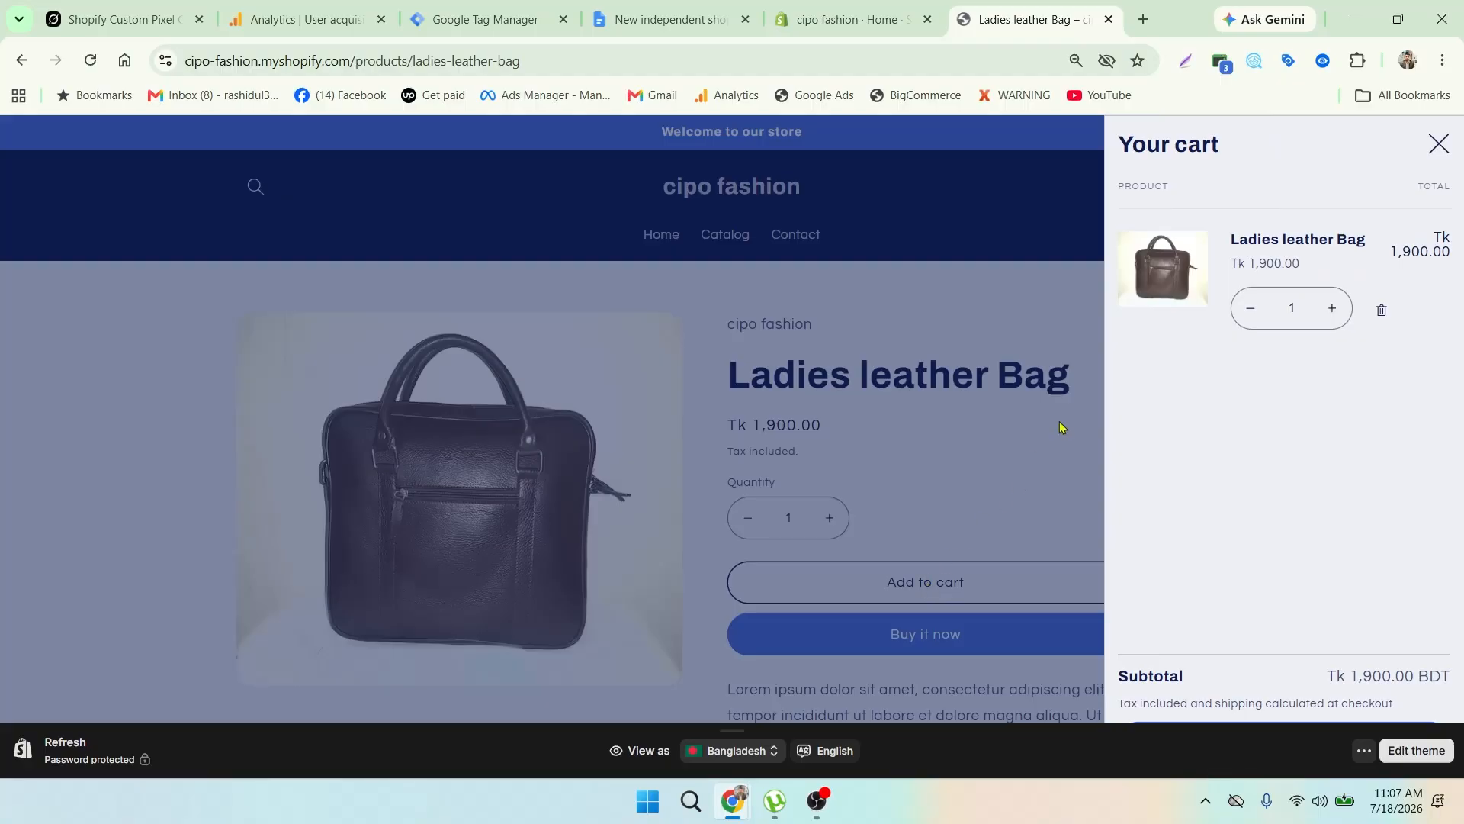
click(1323, 61)
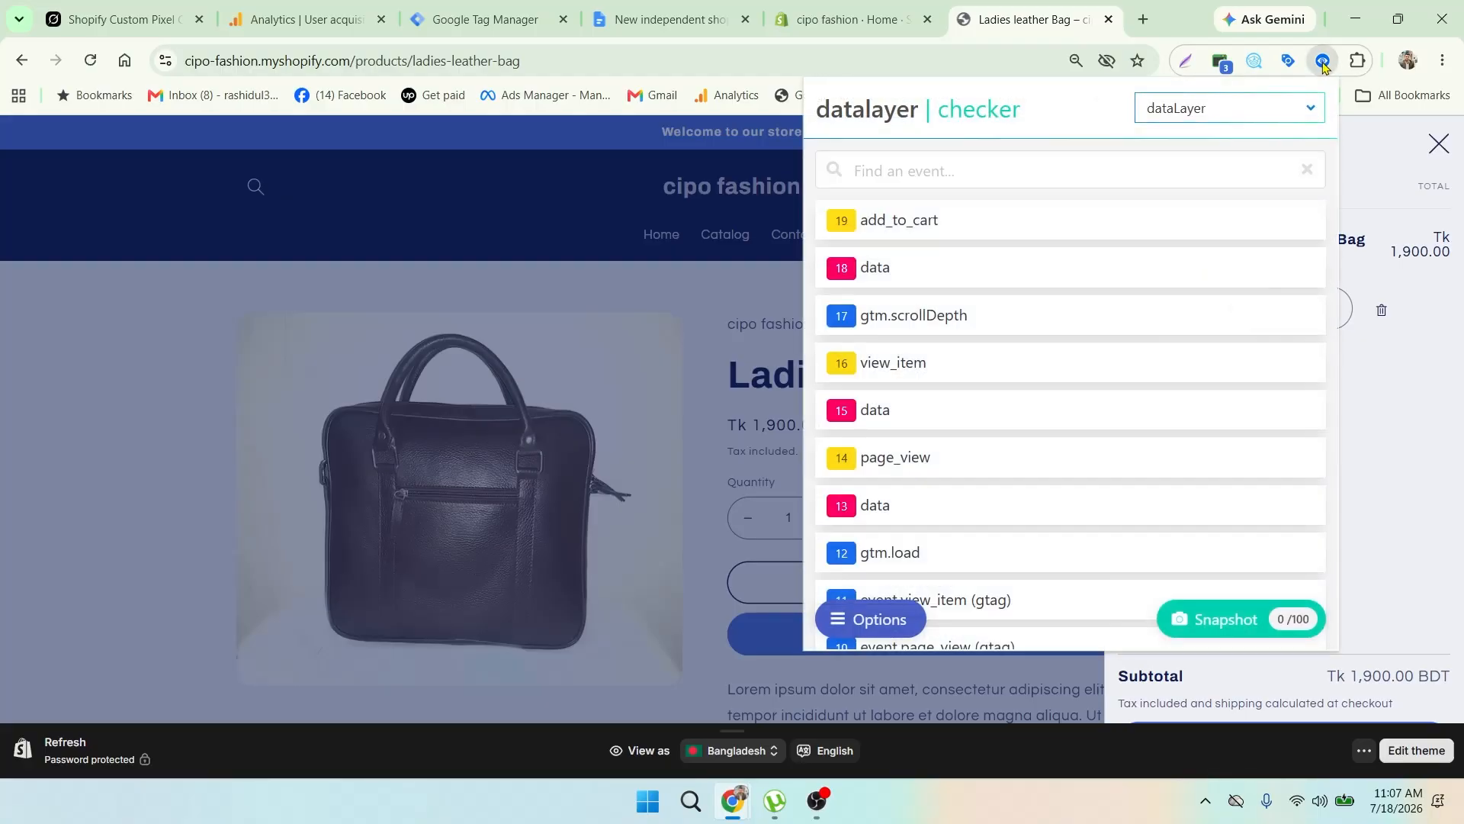
click(948, 230)
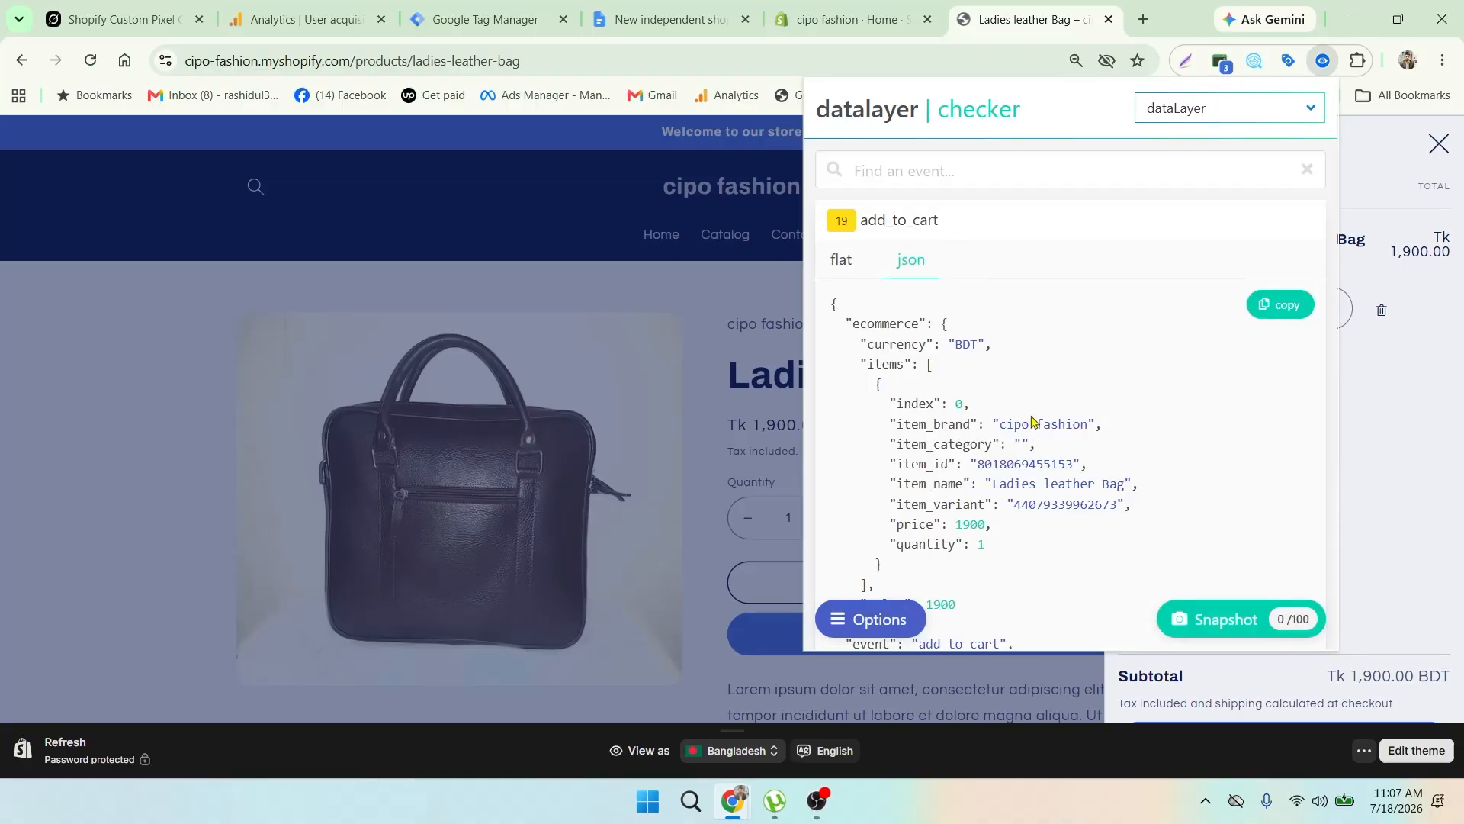
drag(898, 465, 966, 485)
click(901, 483)
click(901, 429)
drag(901, 429, 940, 428)
scroll(928, 507, down, 1)
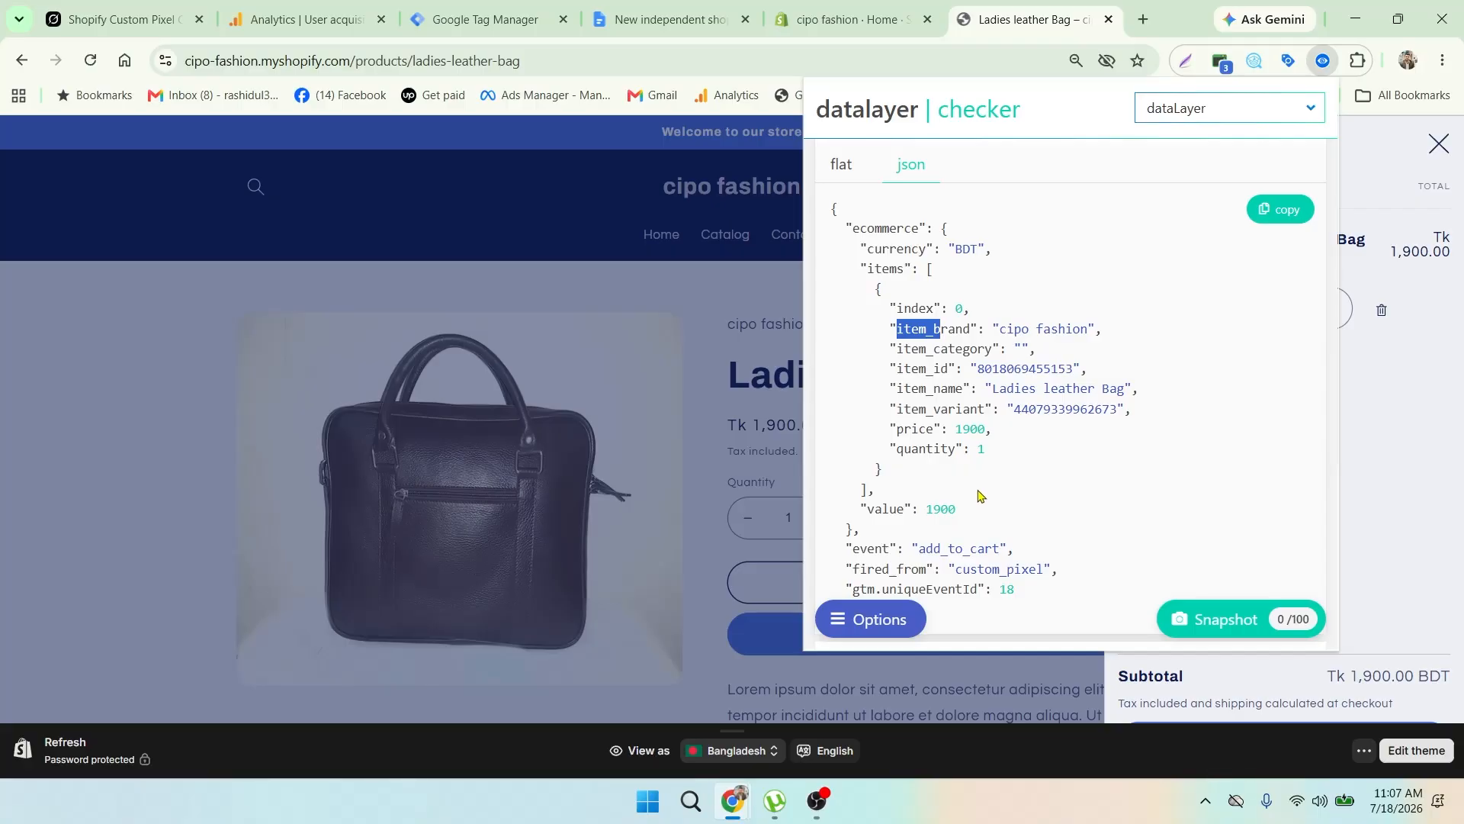
scroll(980, 489, up, 1)
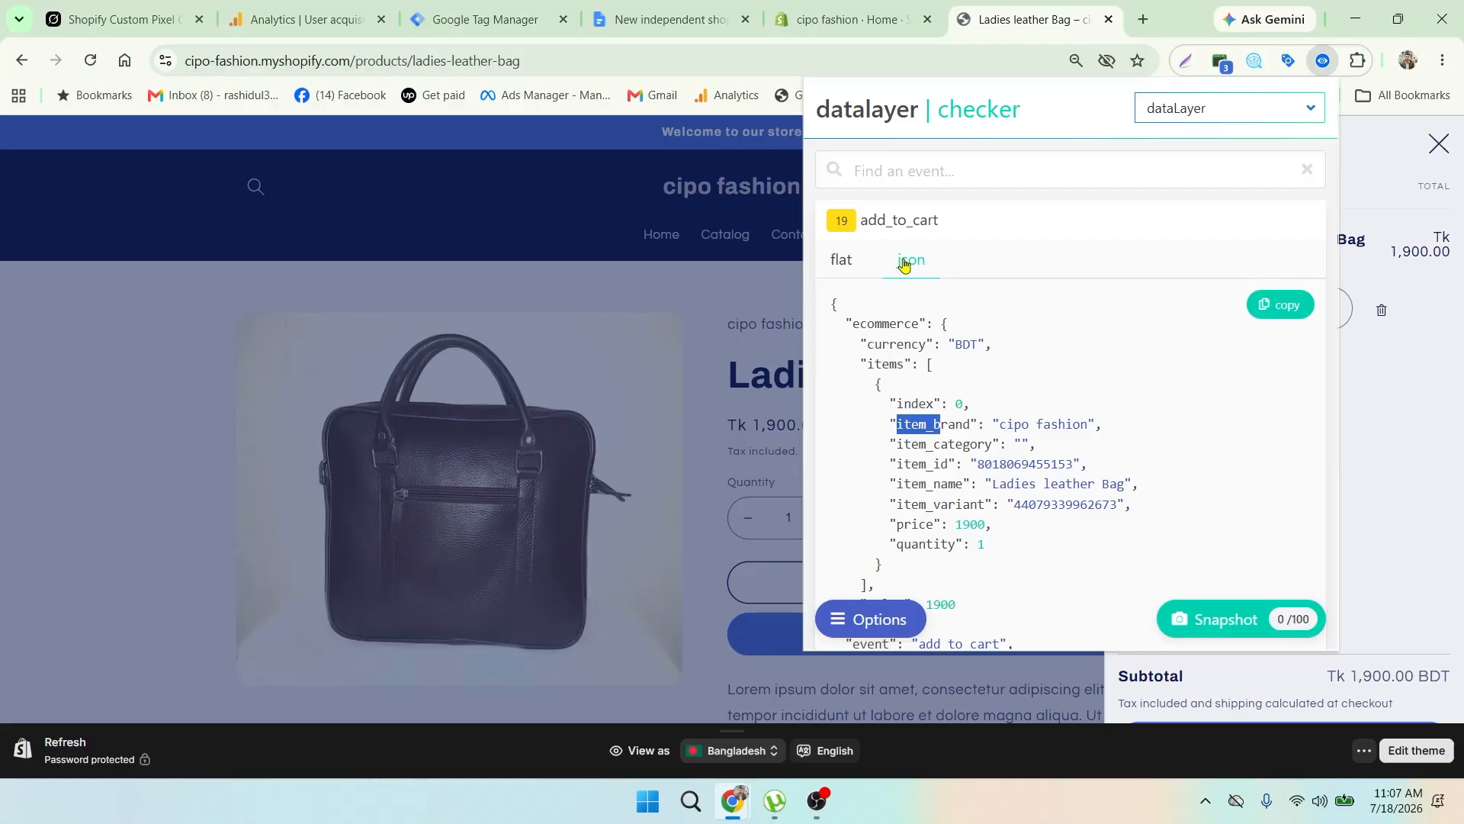
click(841, 260)
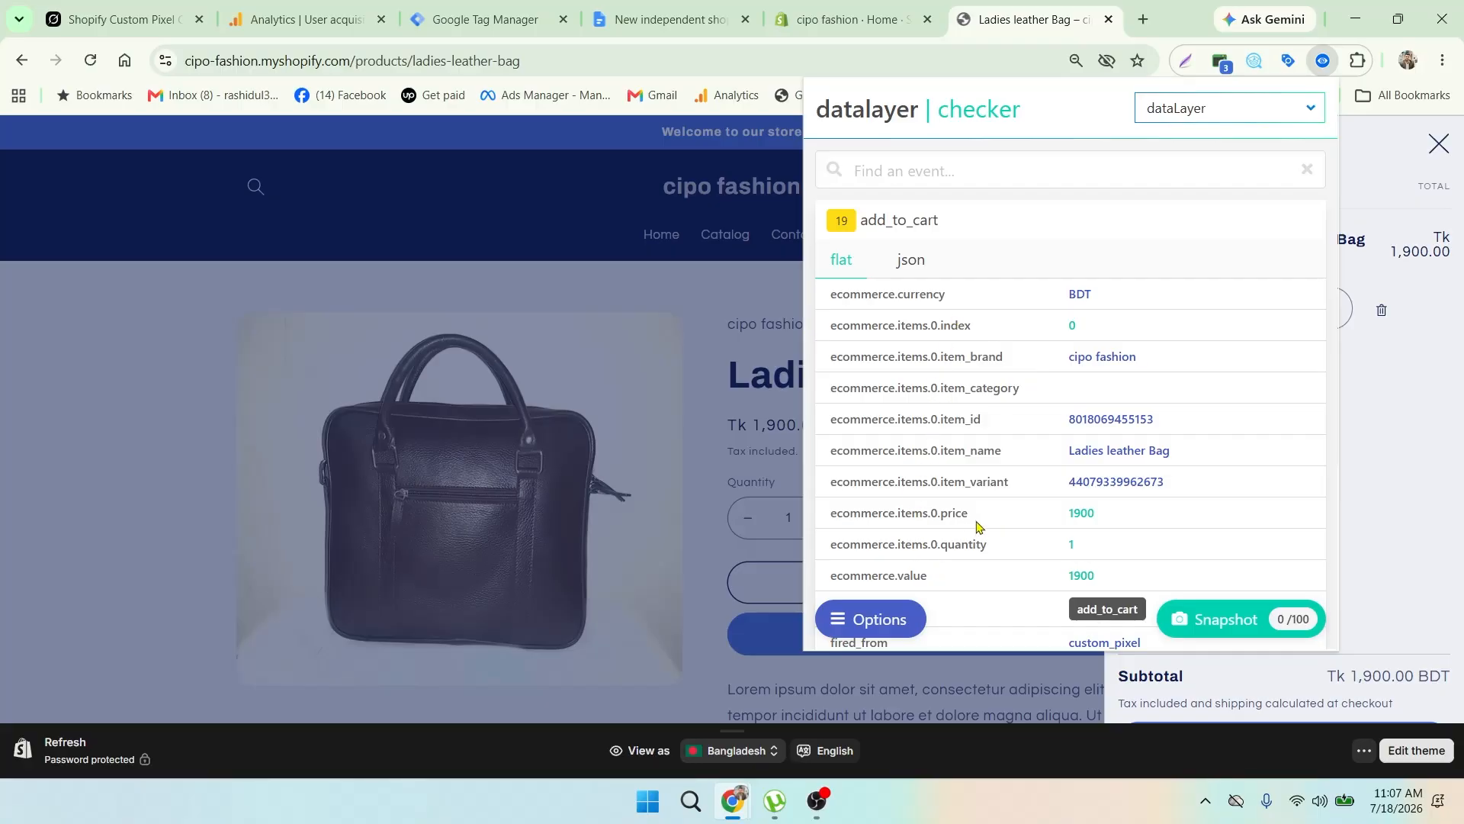
click(1364, 171)
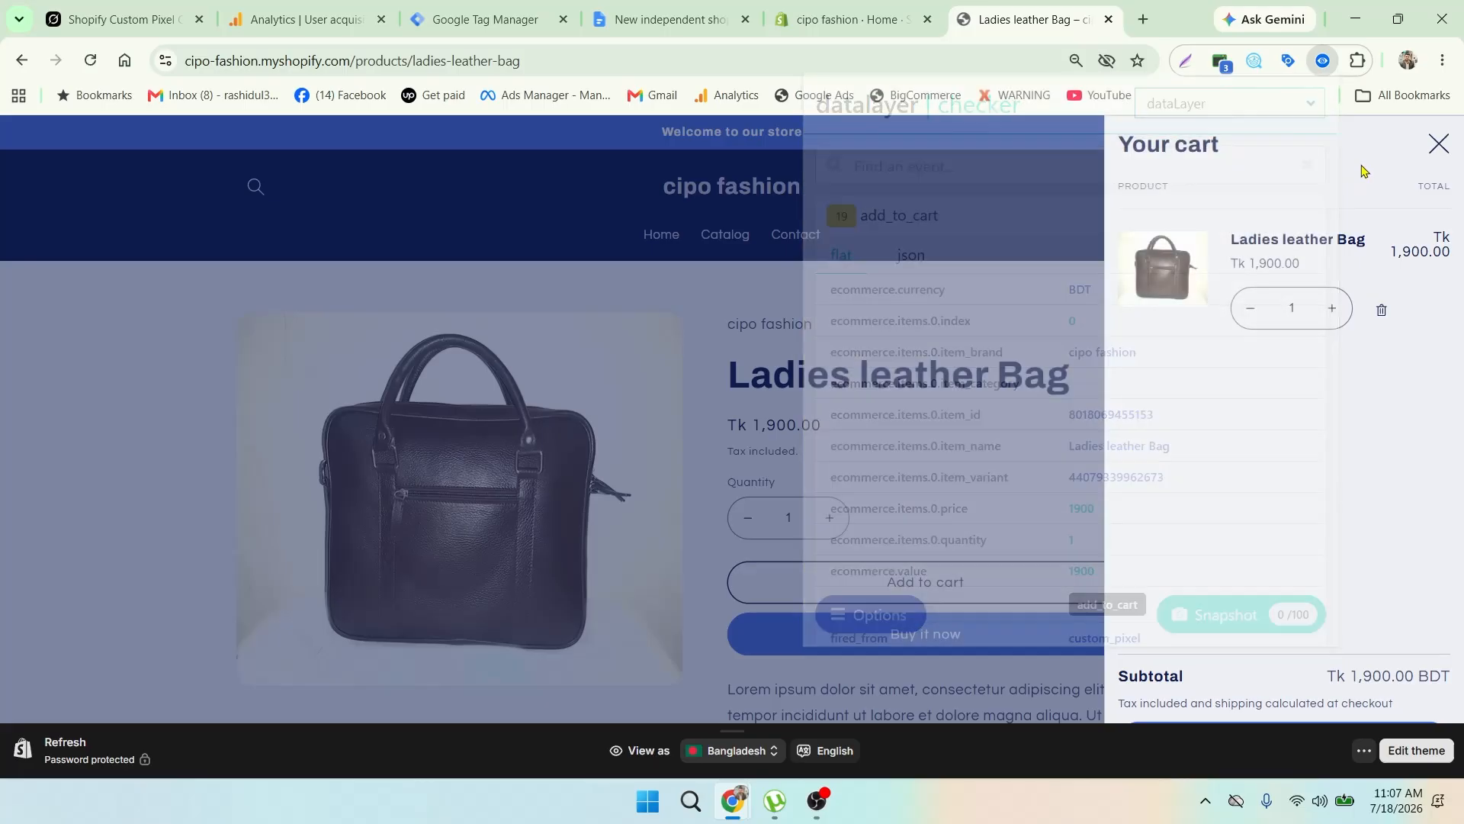
Step: Exit the theme preview, then add another Ladies leather Bag to the cart and proceed to checkout
click(1365, 750)
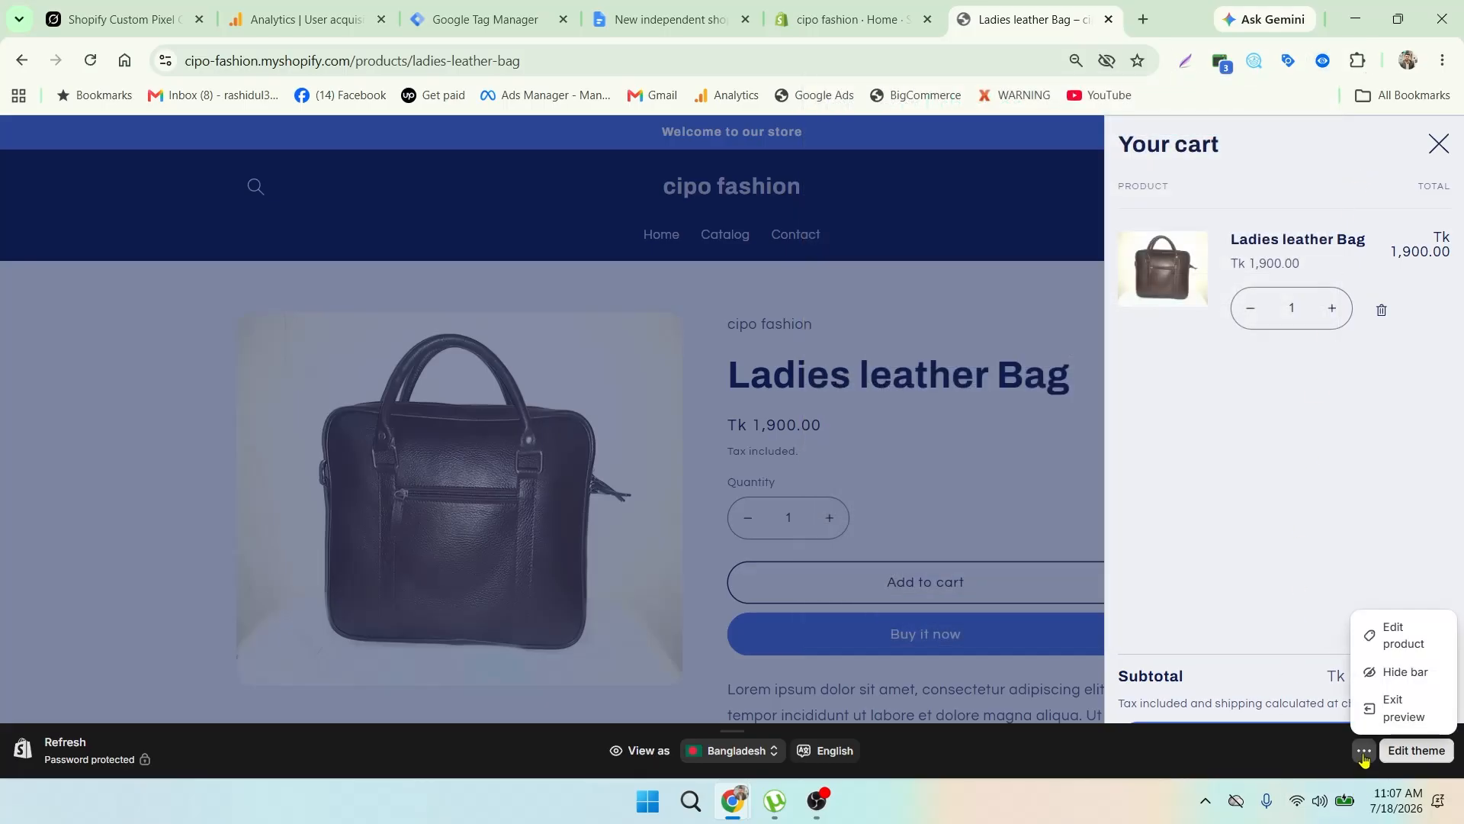
click(1397, 708)
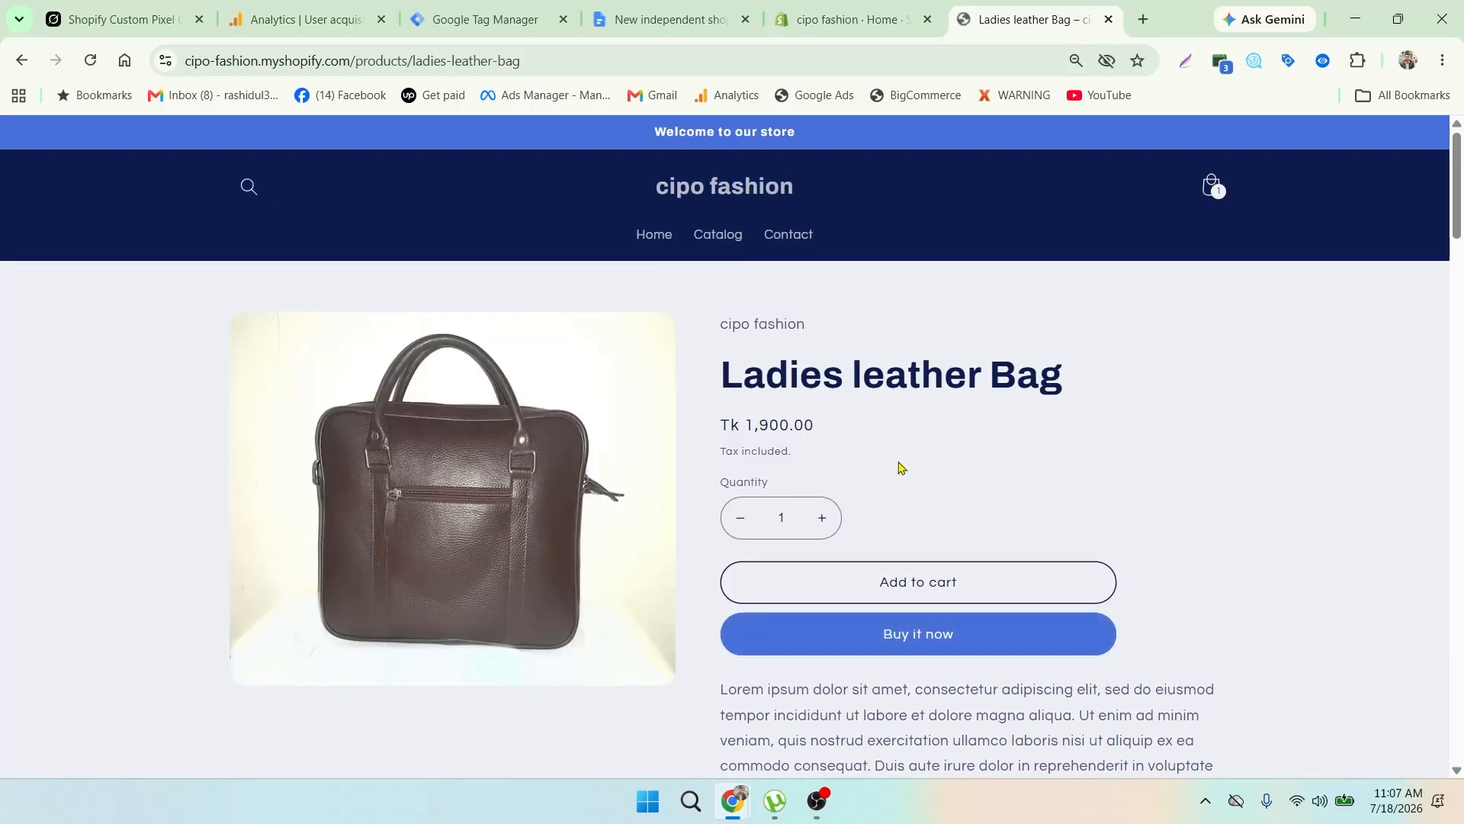
scroll(898, 464, down, 2)
click(894, 406)
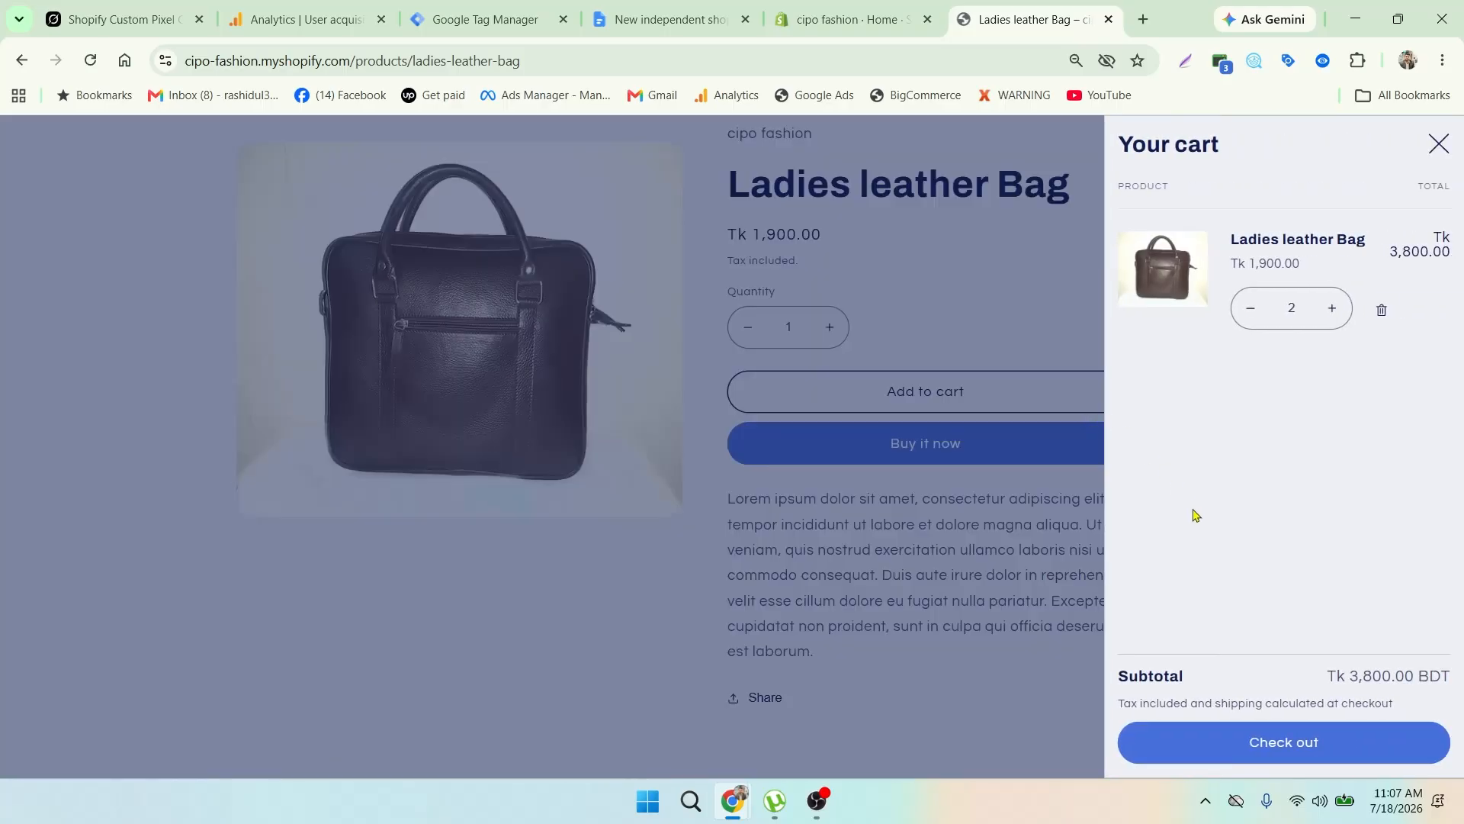
click(1258, 746)
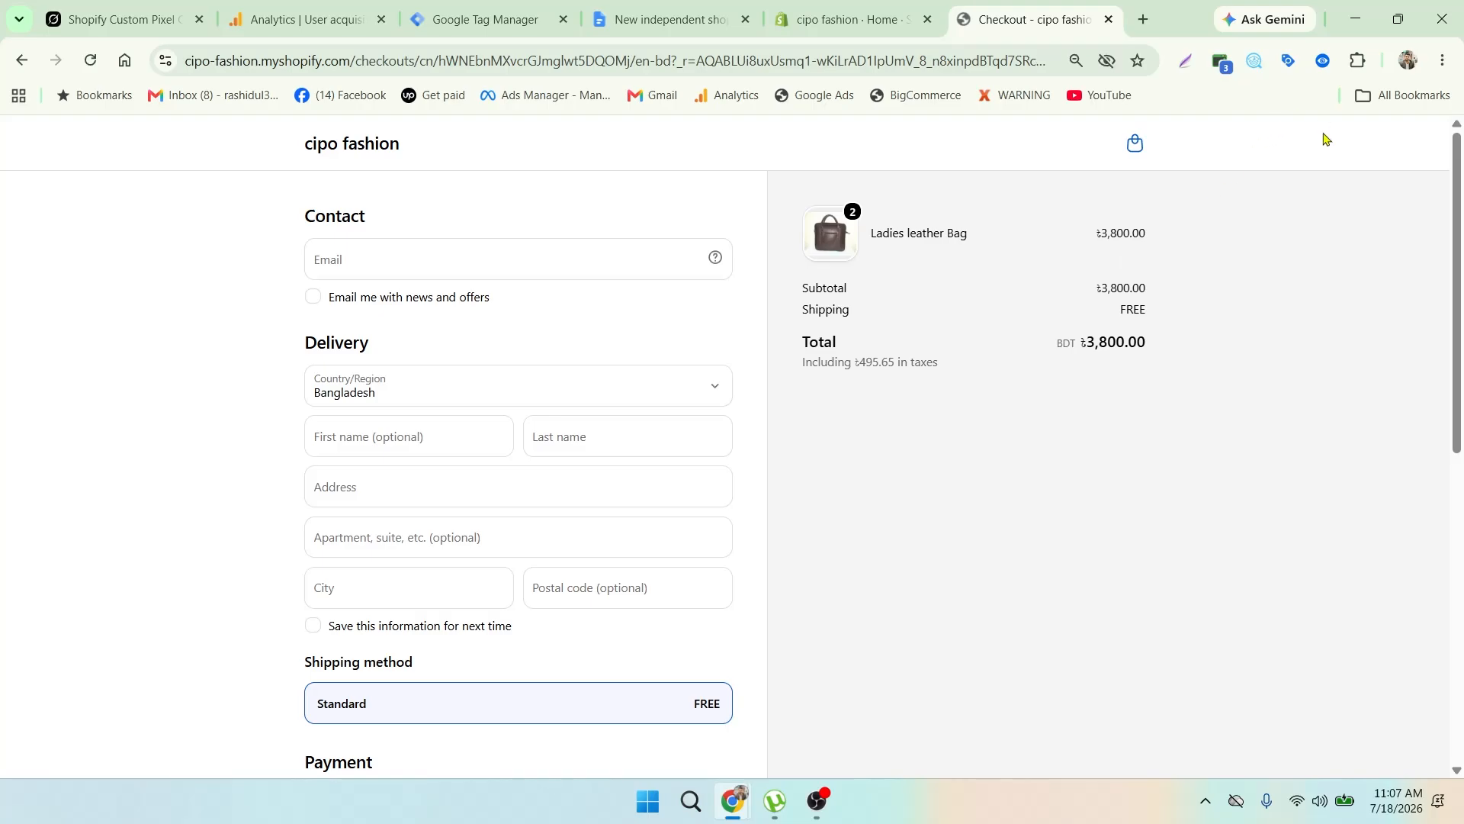
Step: Examine the begin_checkout event's ecommerce data in JSON form in Datalayer Checker on the checkout page
click(1323, 63)
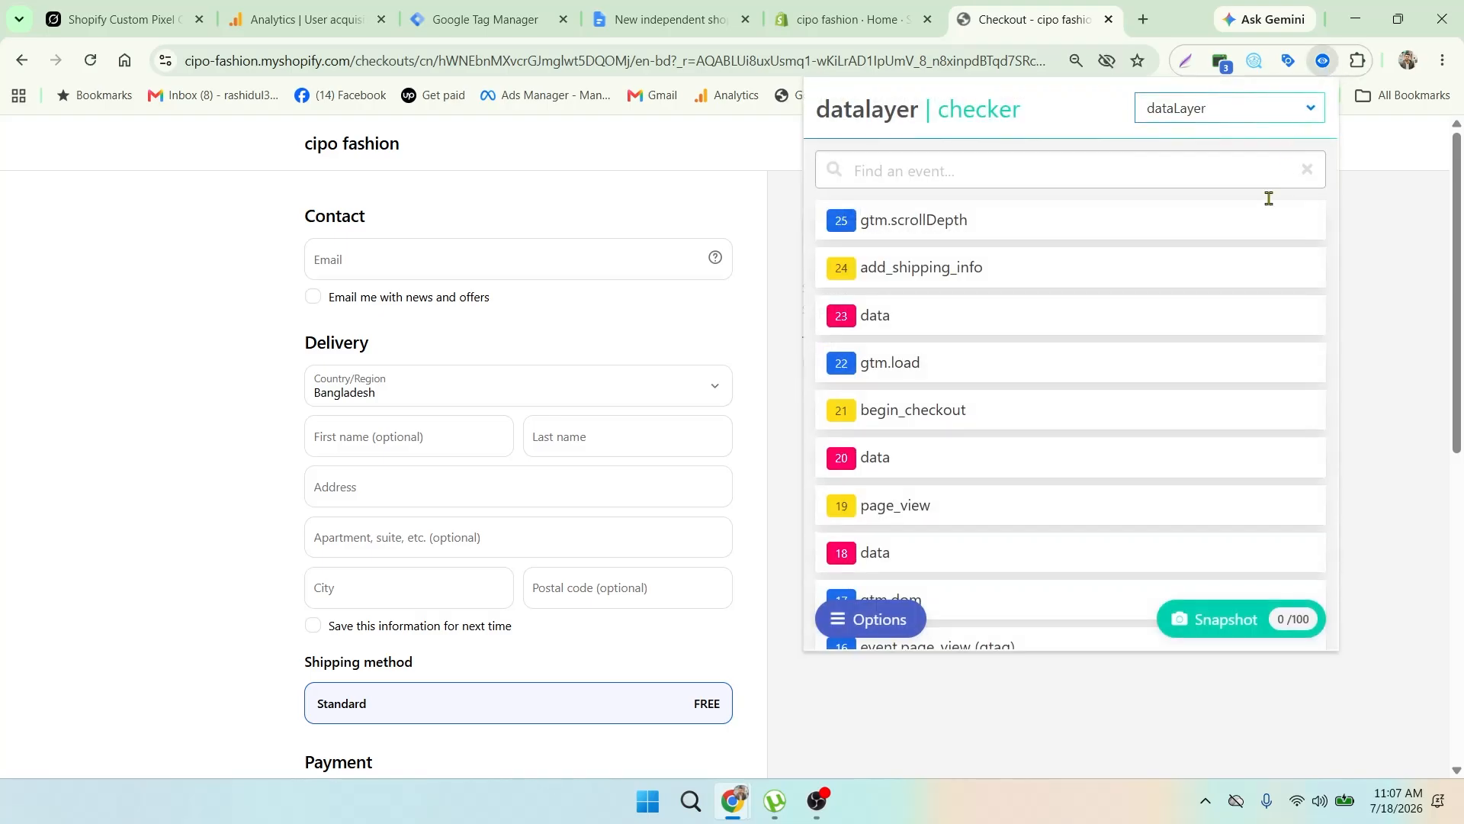
click(941, 419)
scroll(1050, 478, down, 1)
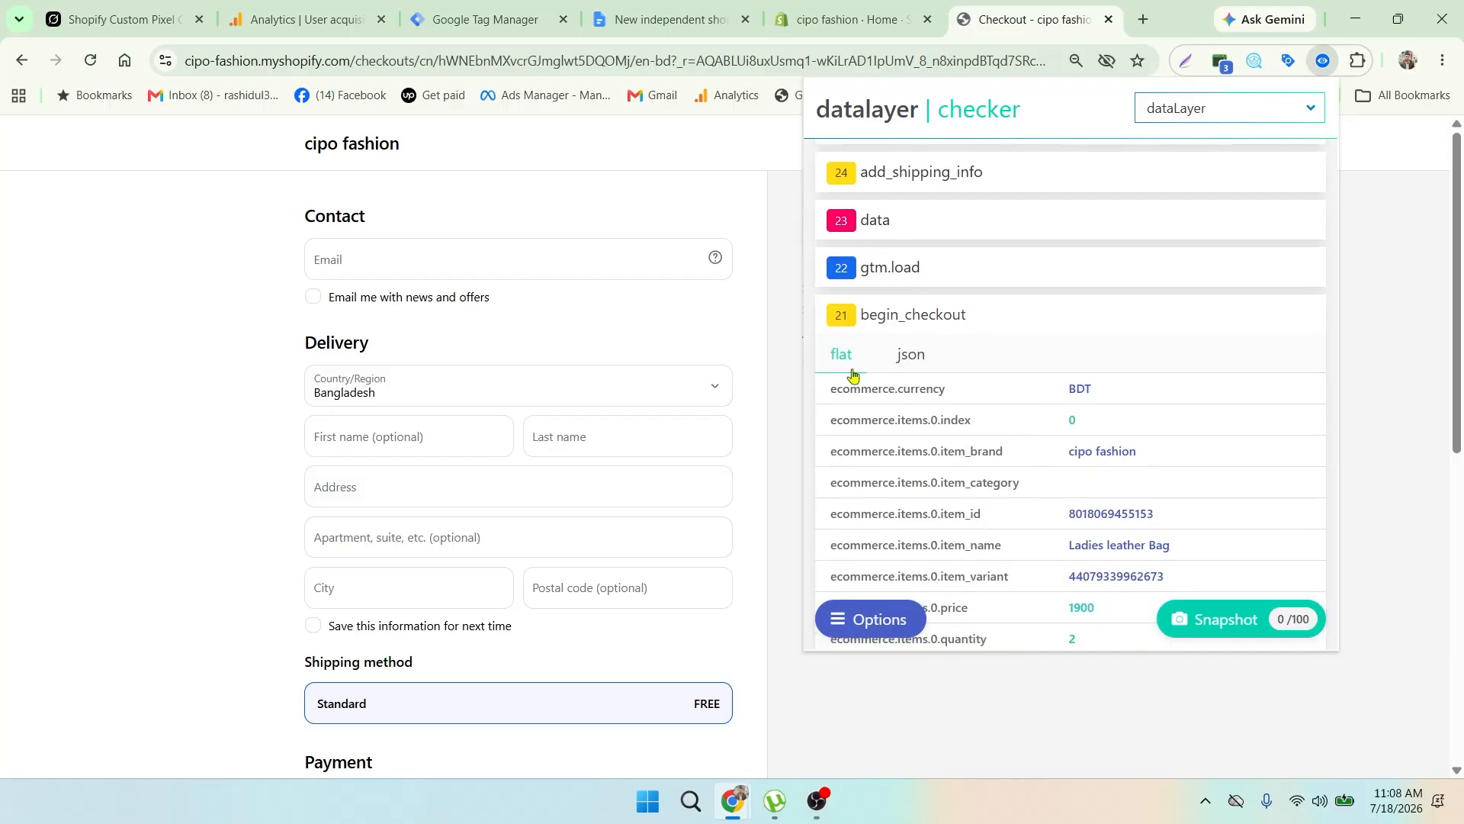
click(905, 357)
scroll(1079, 404, down, 2)
scroll(1082, 408, down, 1)
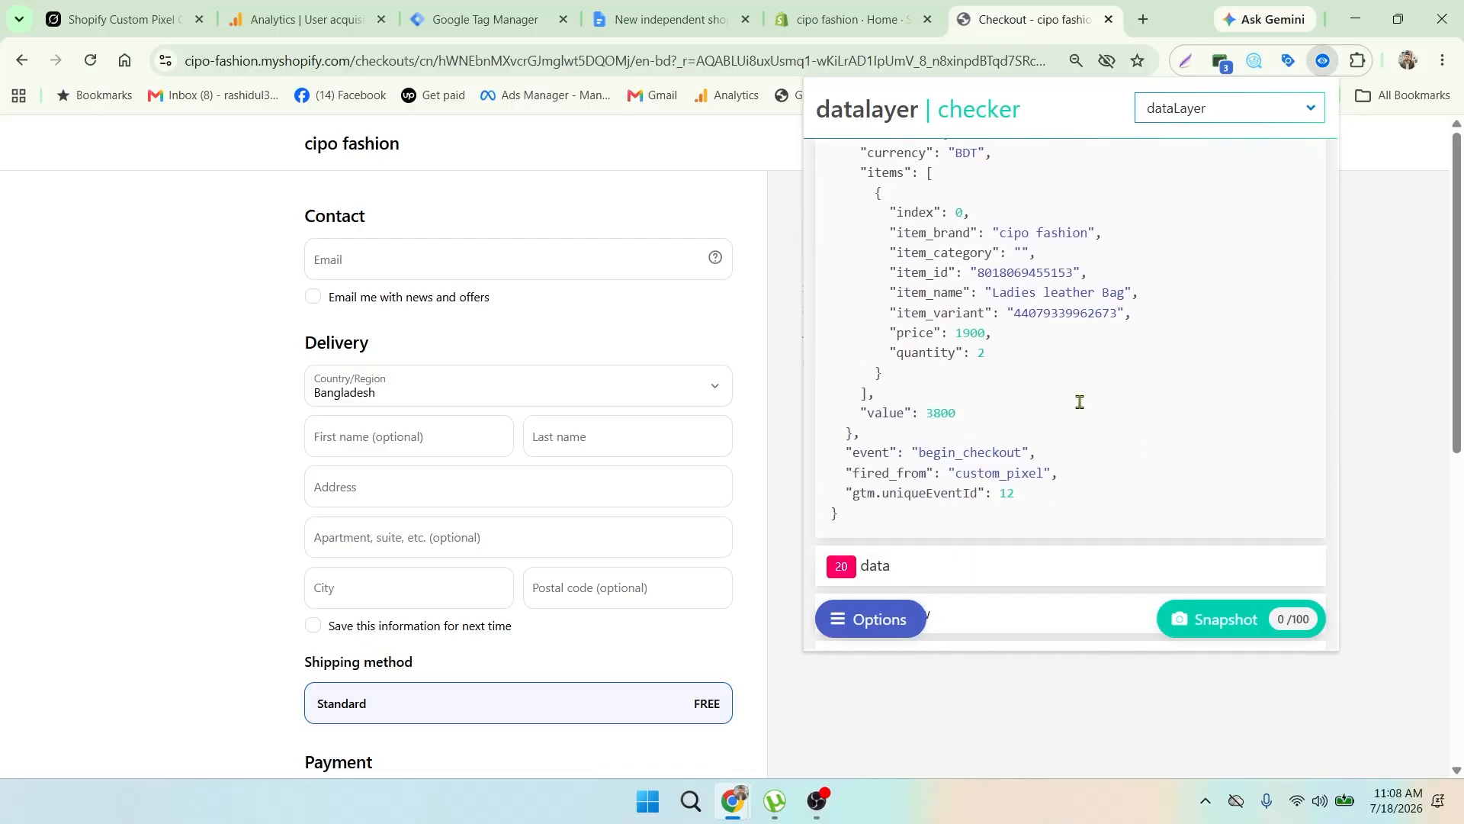
scroll(1081, 408, up, 1)
scroll(1082, 408, up, 5)
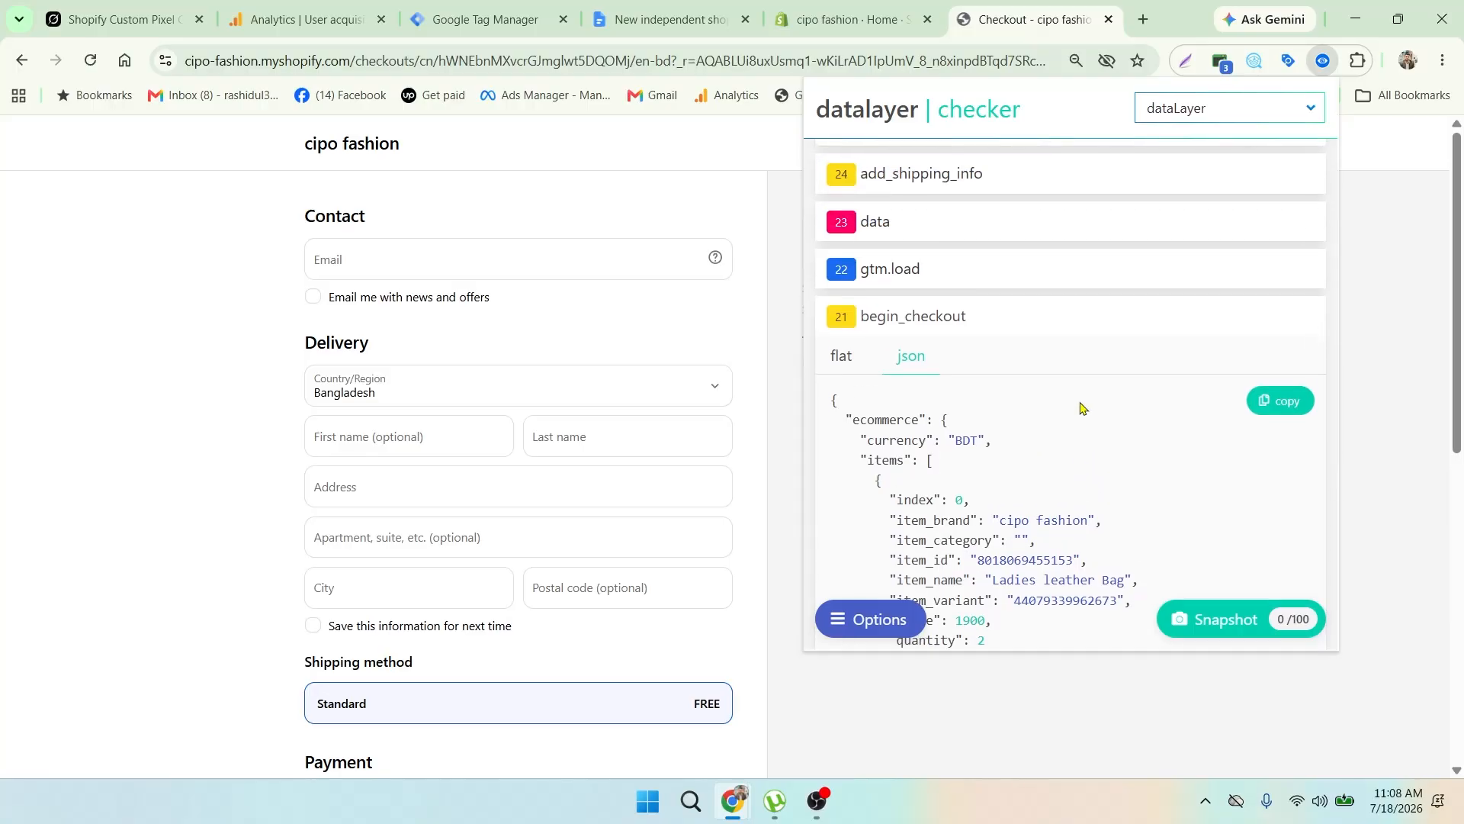
Step: Examine the add_shipping_info event's JSON data, including its items, shipping tier and value, and close Datalayer Checker
click(1003, 283)
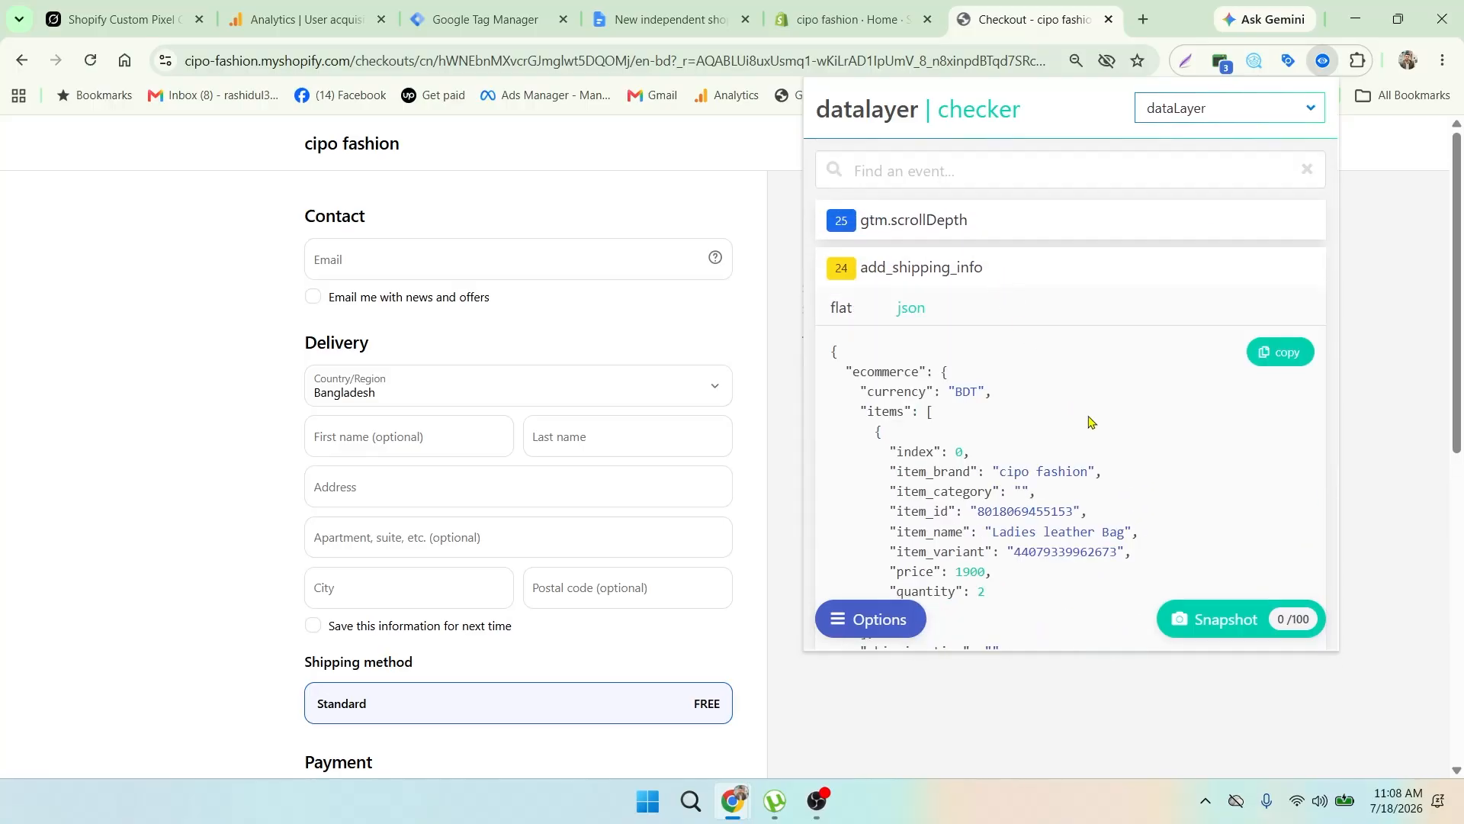
scroll(1090, 422, down, 1)
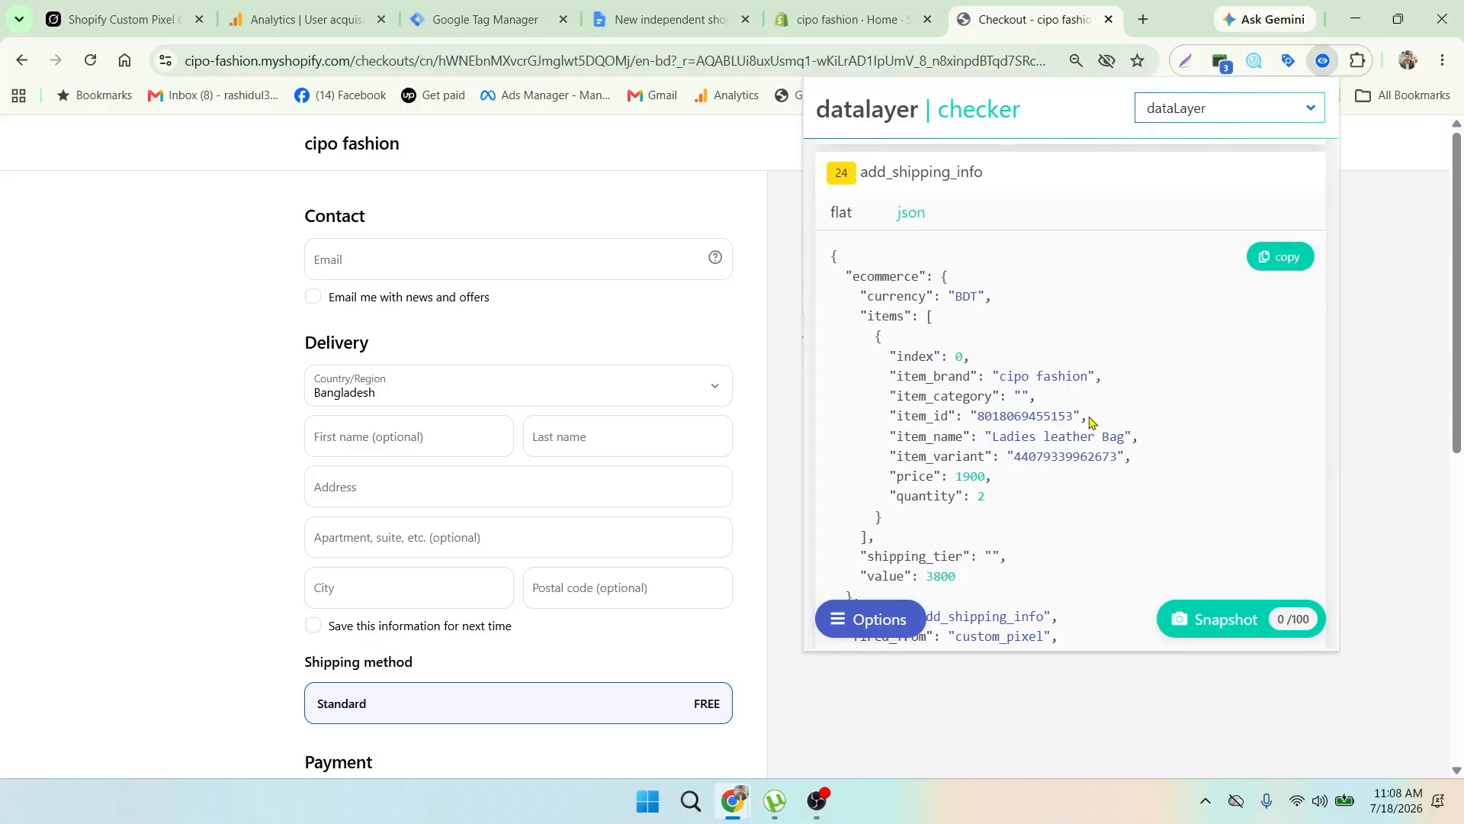
scroll(1090, 421, up, 1)
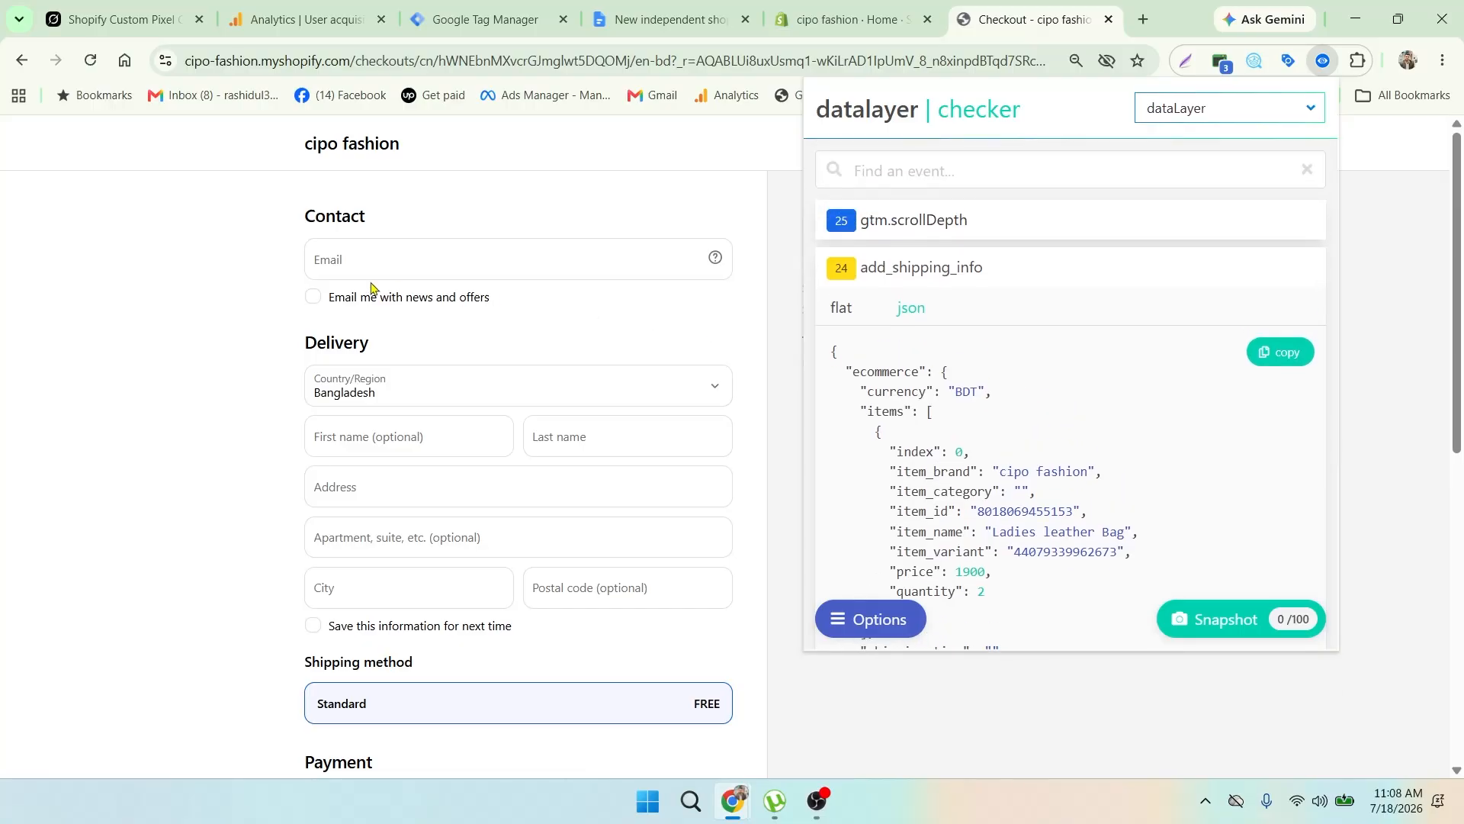
click(191, 330)
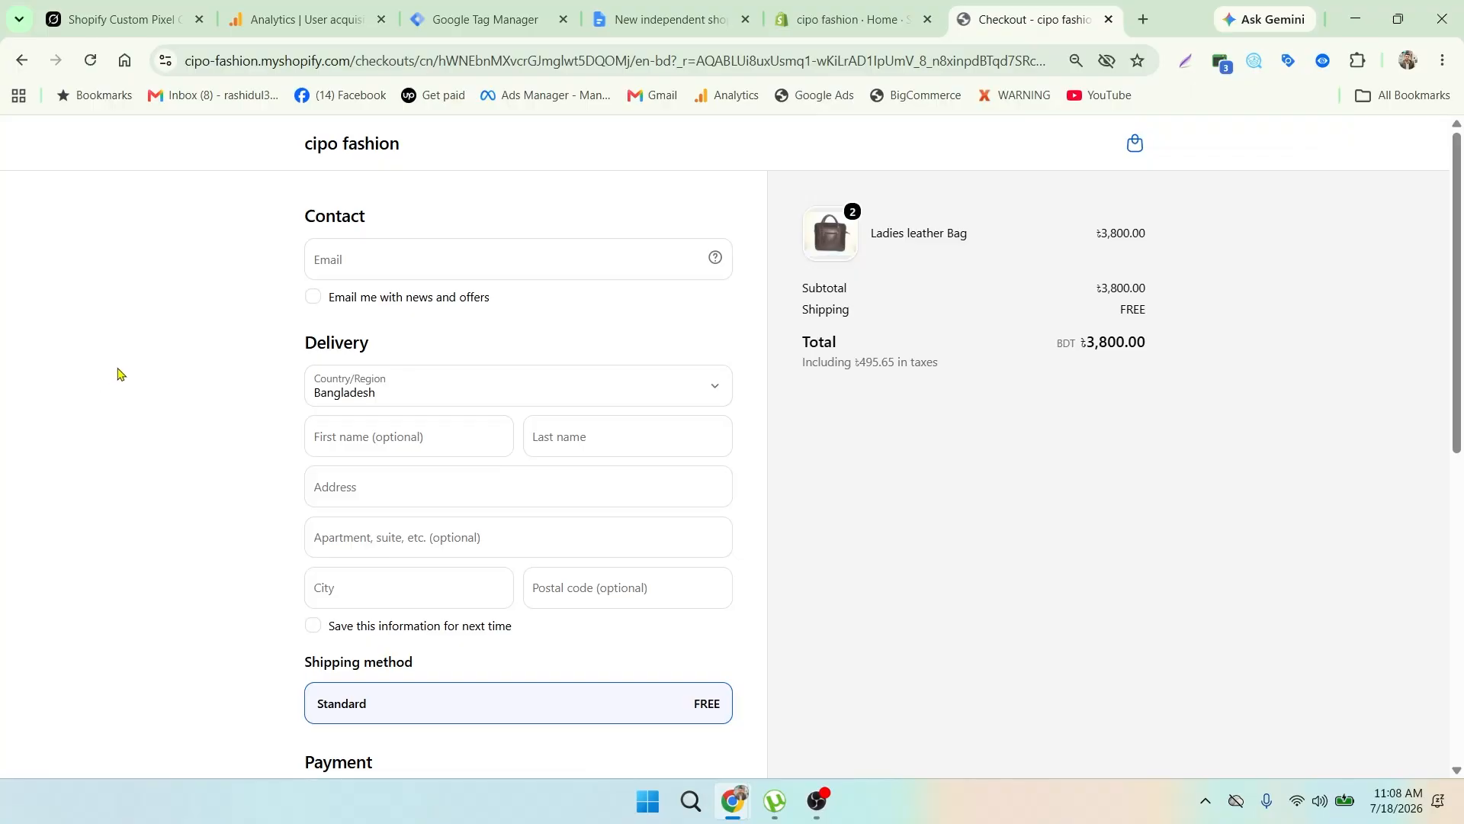
Step: Fill in the checkout's contact e-mail, customer name and delivery address from the browser's saved address entry
click(396, 260)
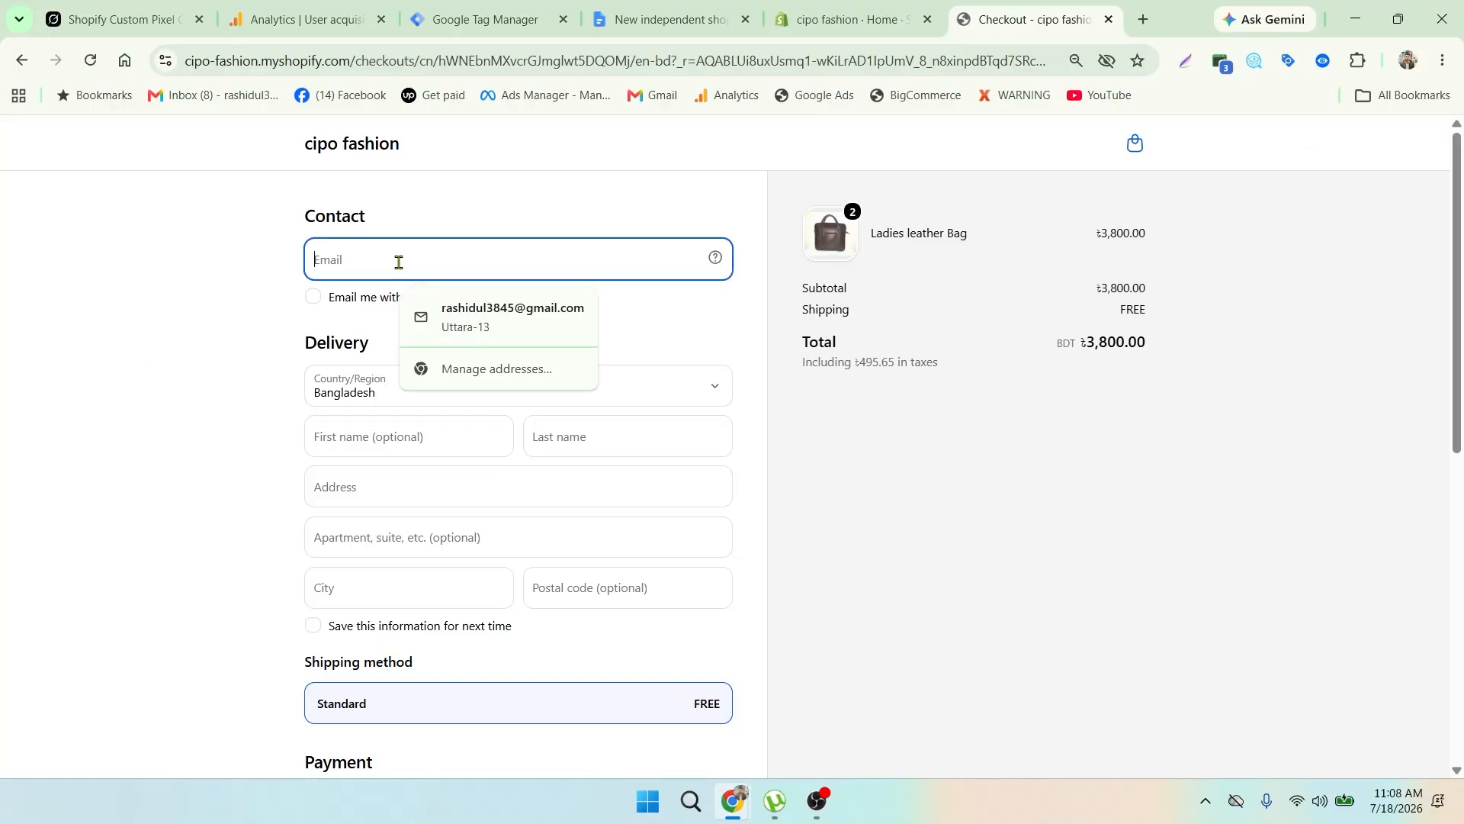
click(533, 310)
scroll(546, 447, down, 6)
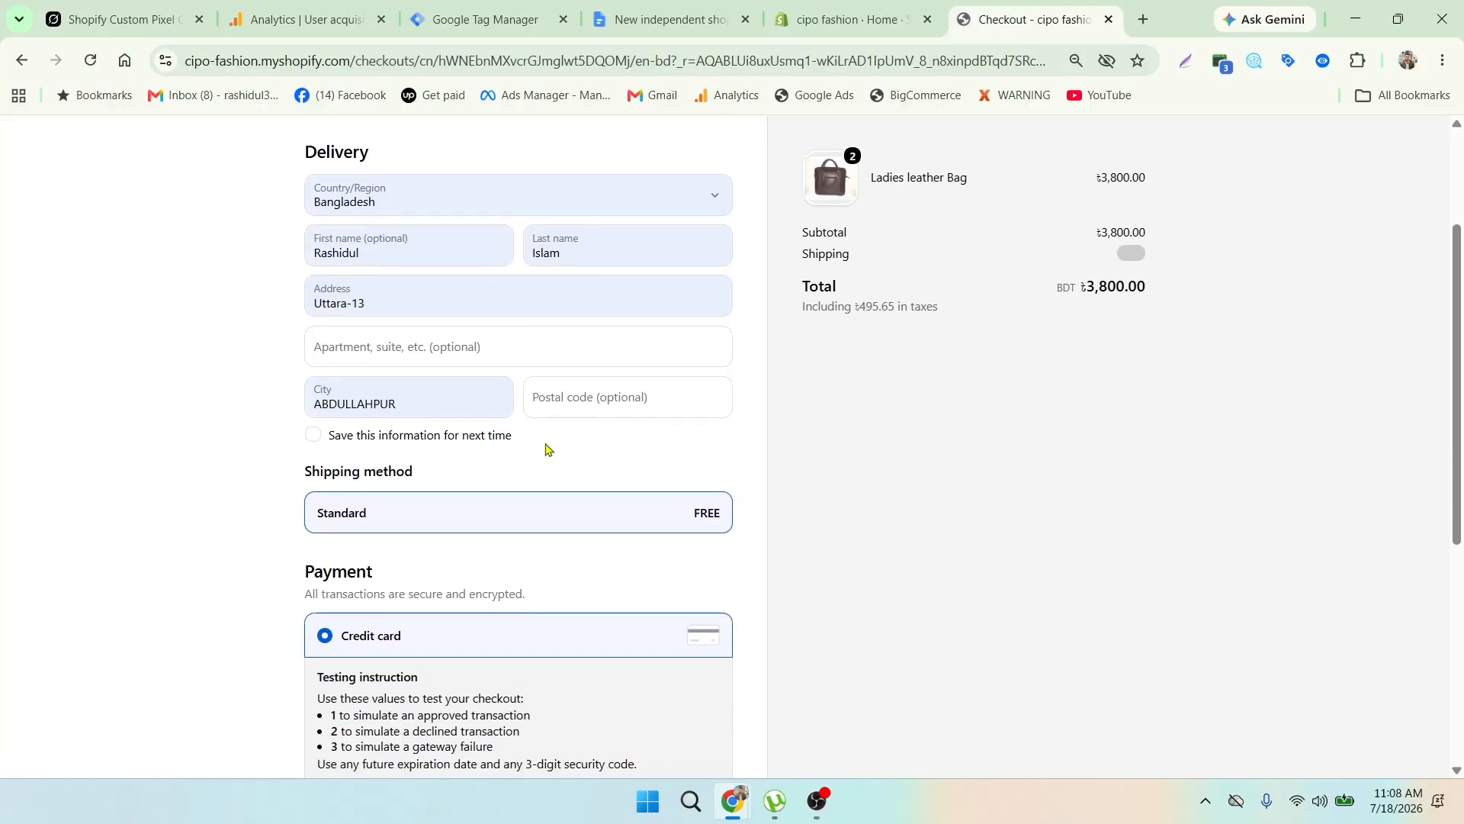
Step: Enter the test card number for an approved transaction, its expiration date and security code, and pay for the order
scroll(560, 442, down, 1)
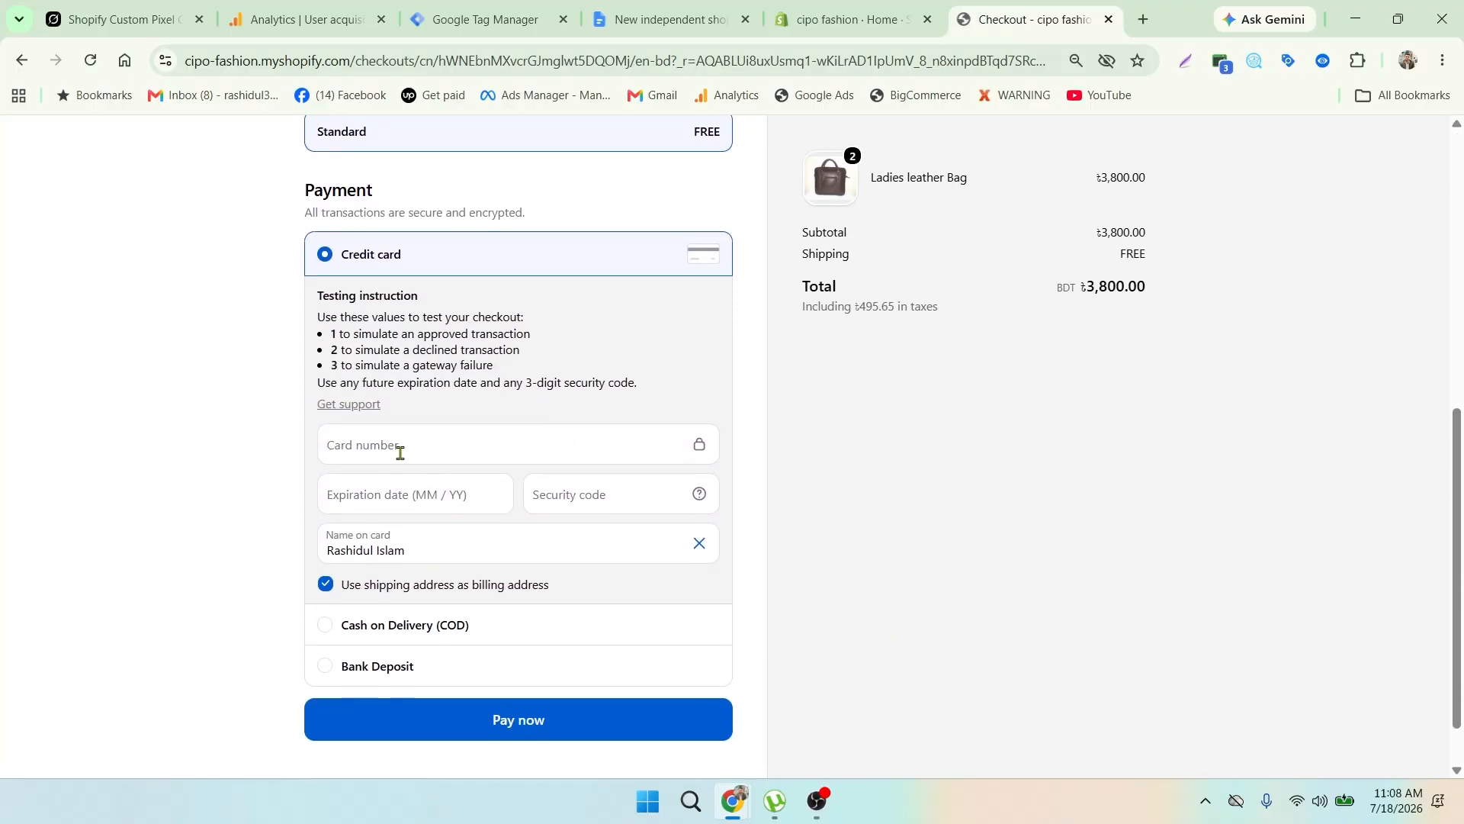
click(361, 448)
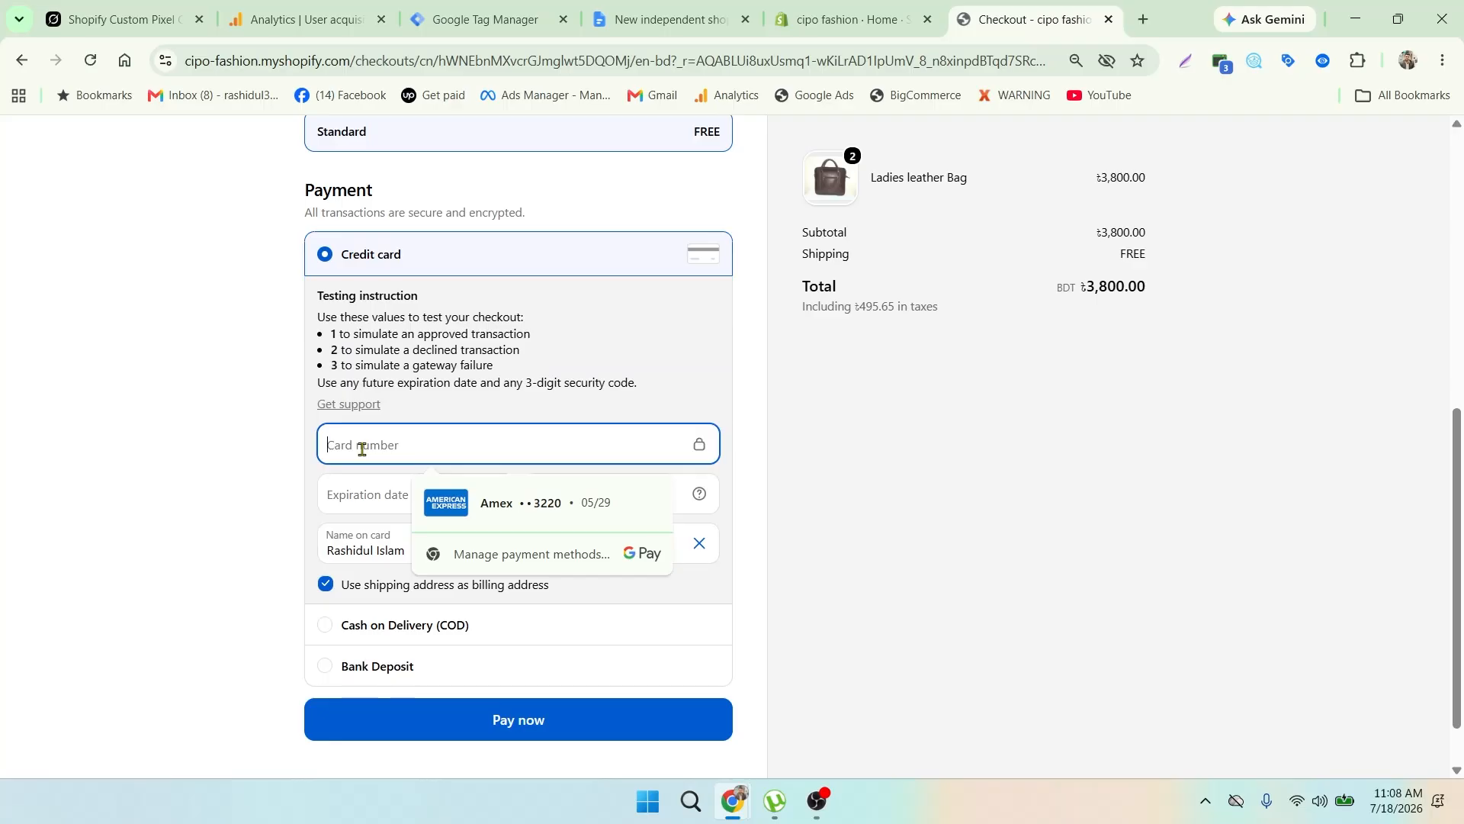
text(1)
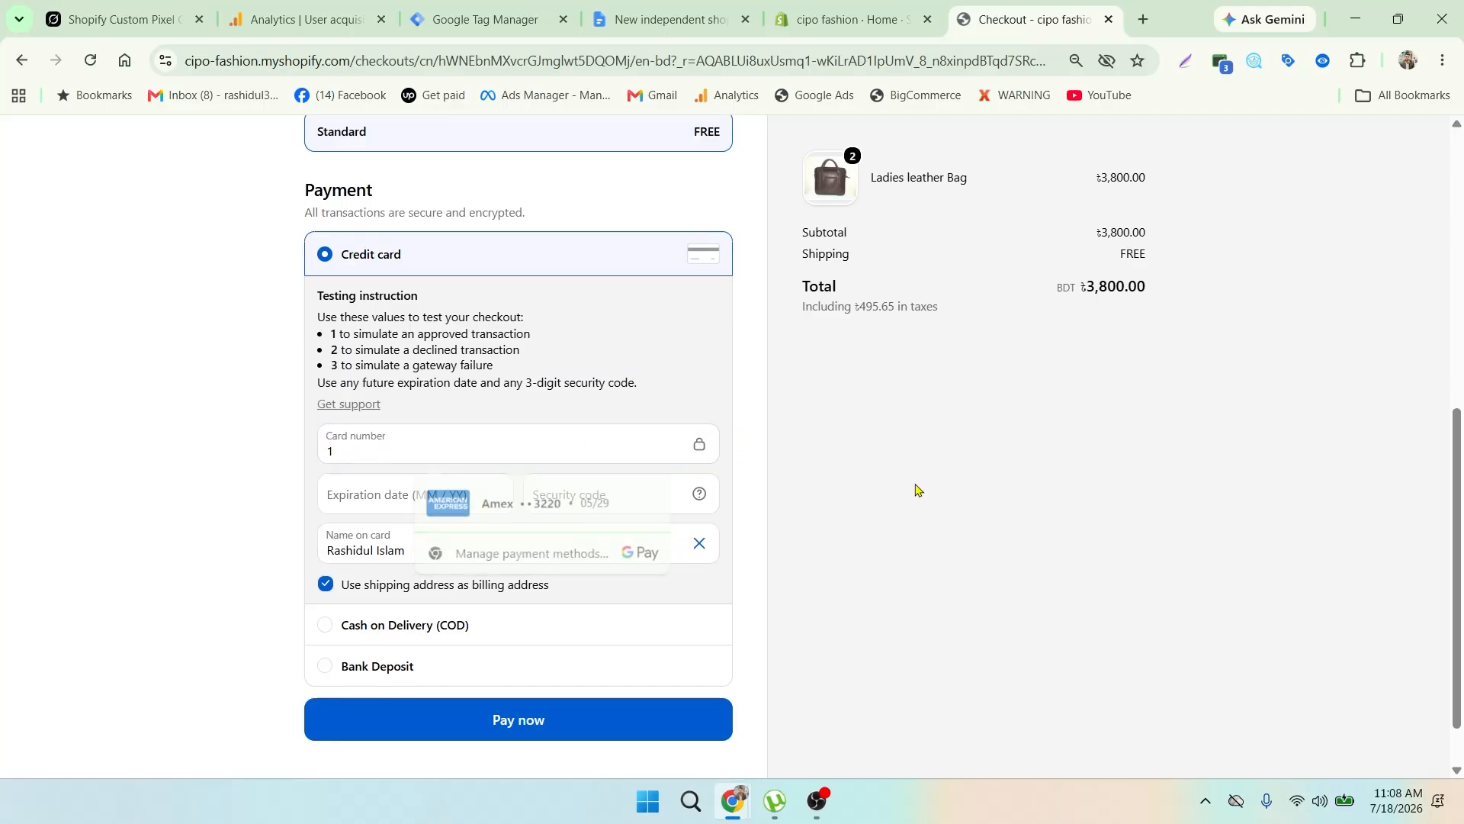
click(385, 491)
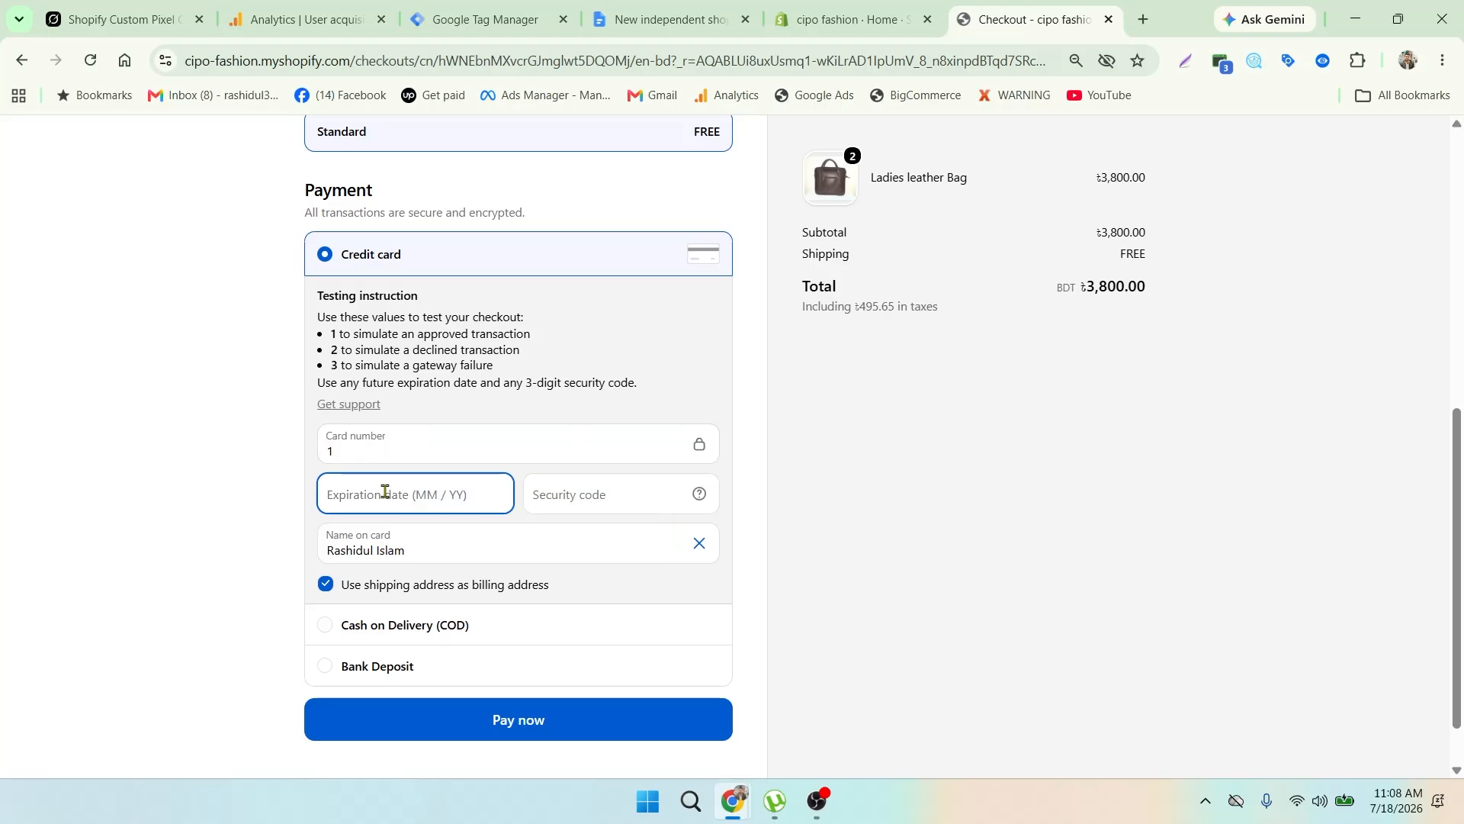
text(11 / )
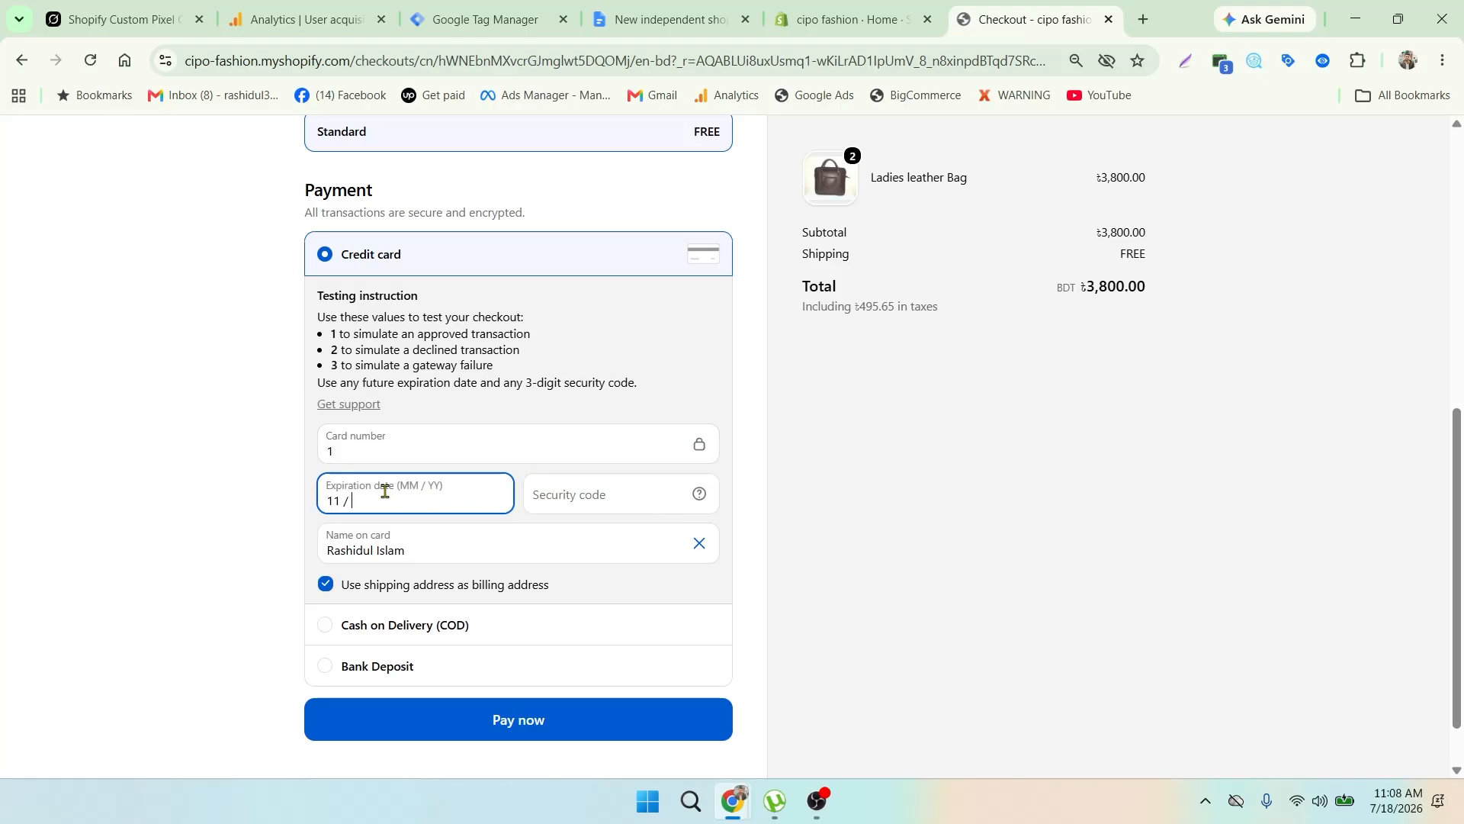
text(28)
click(586, 491)
text(123)
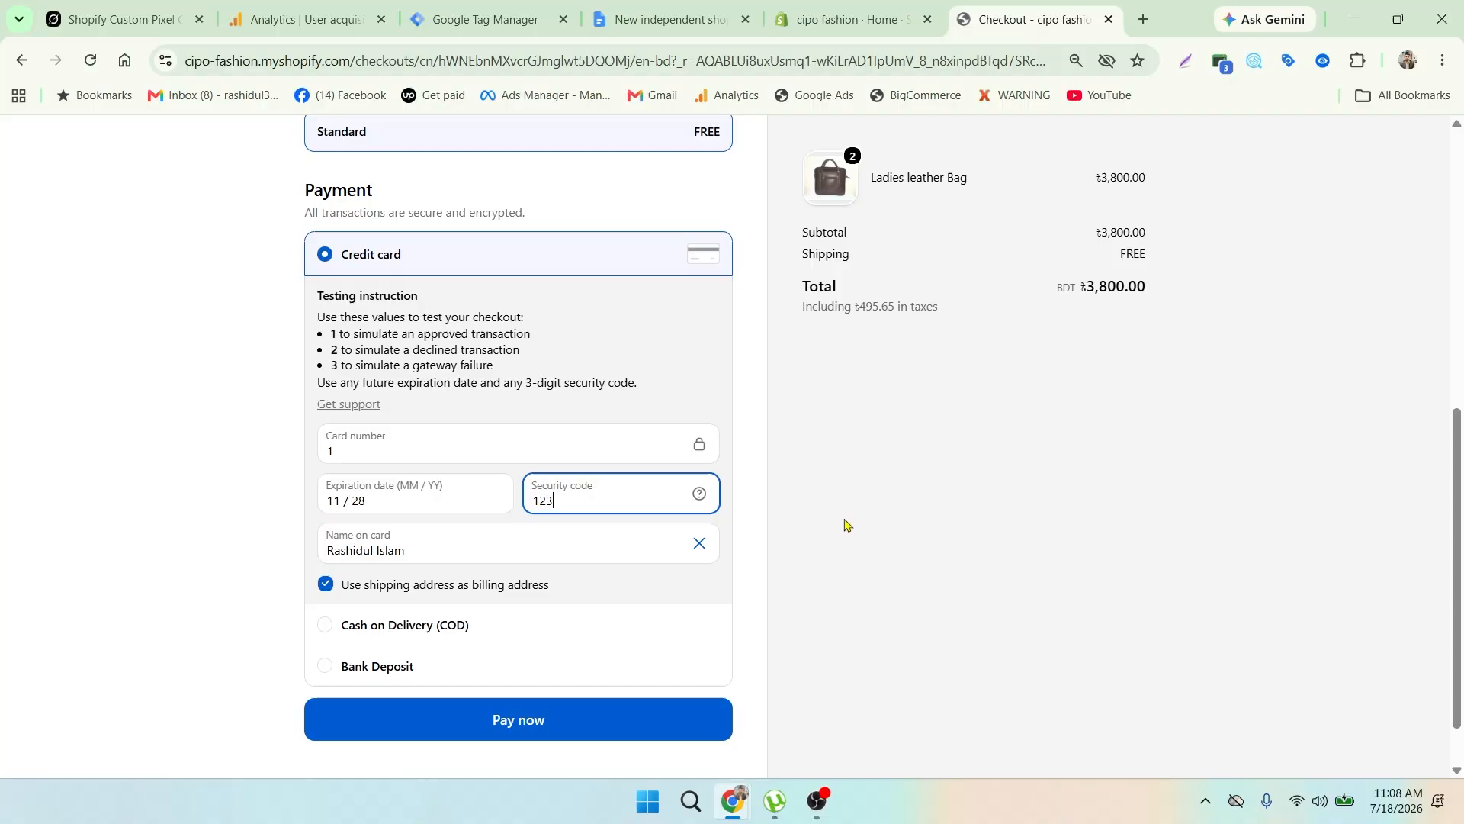
scroll(845, 524, down, 1)
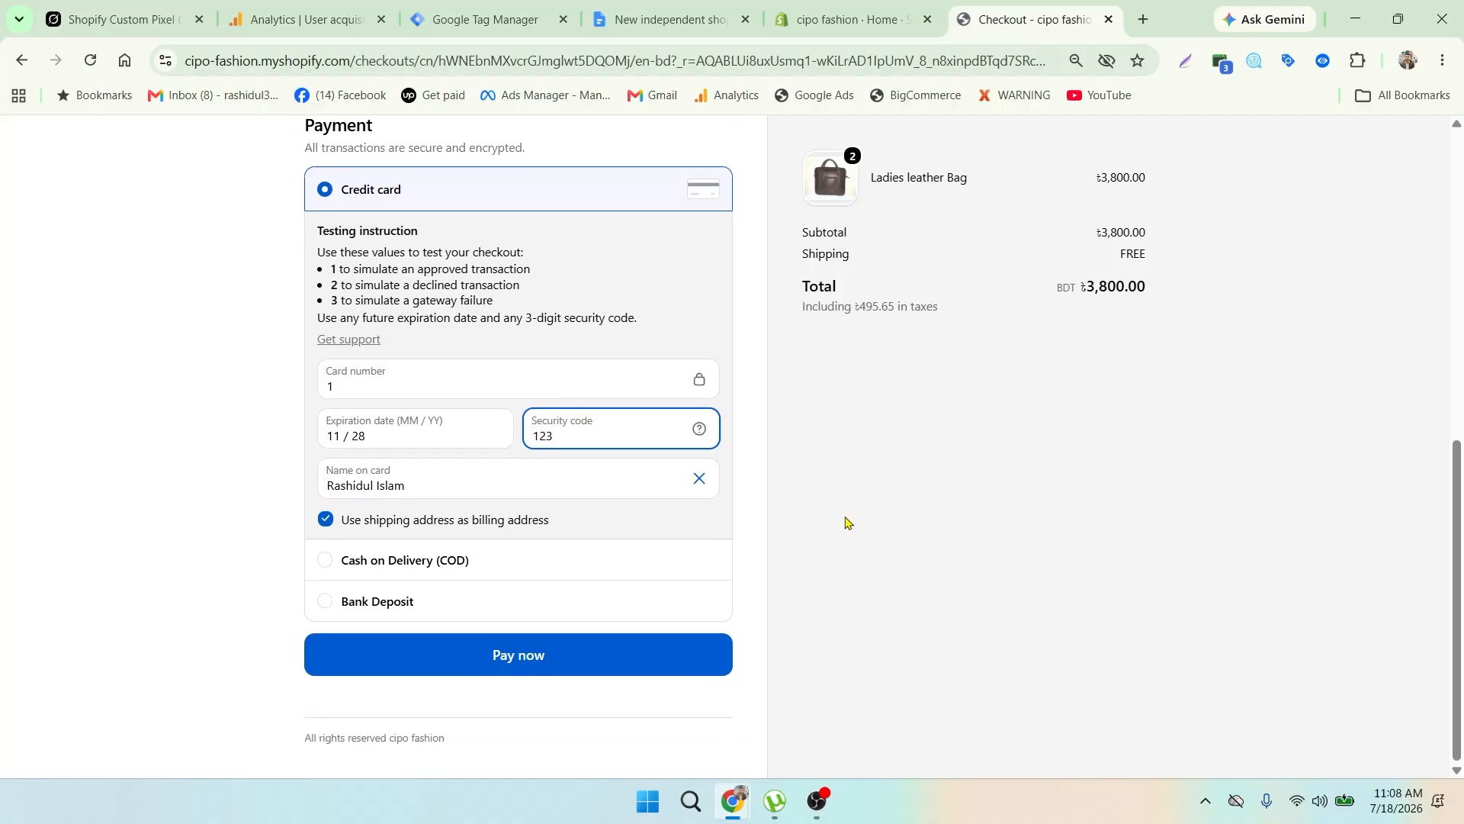
click(421, 646)
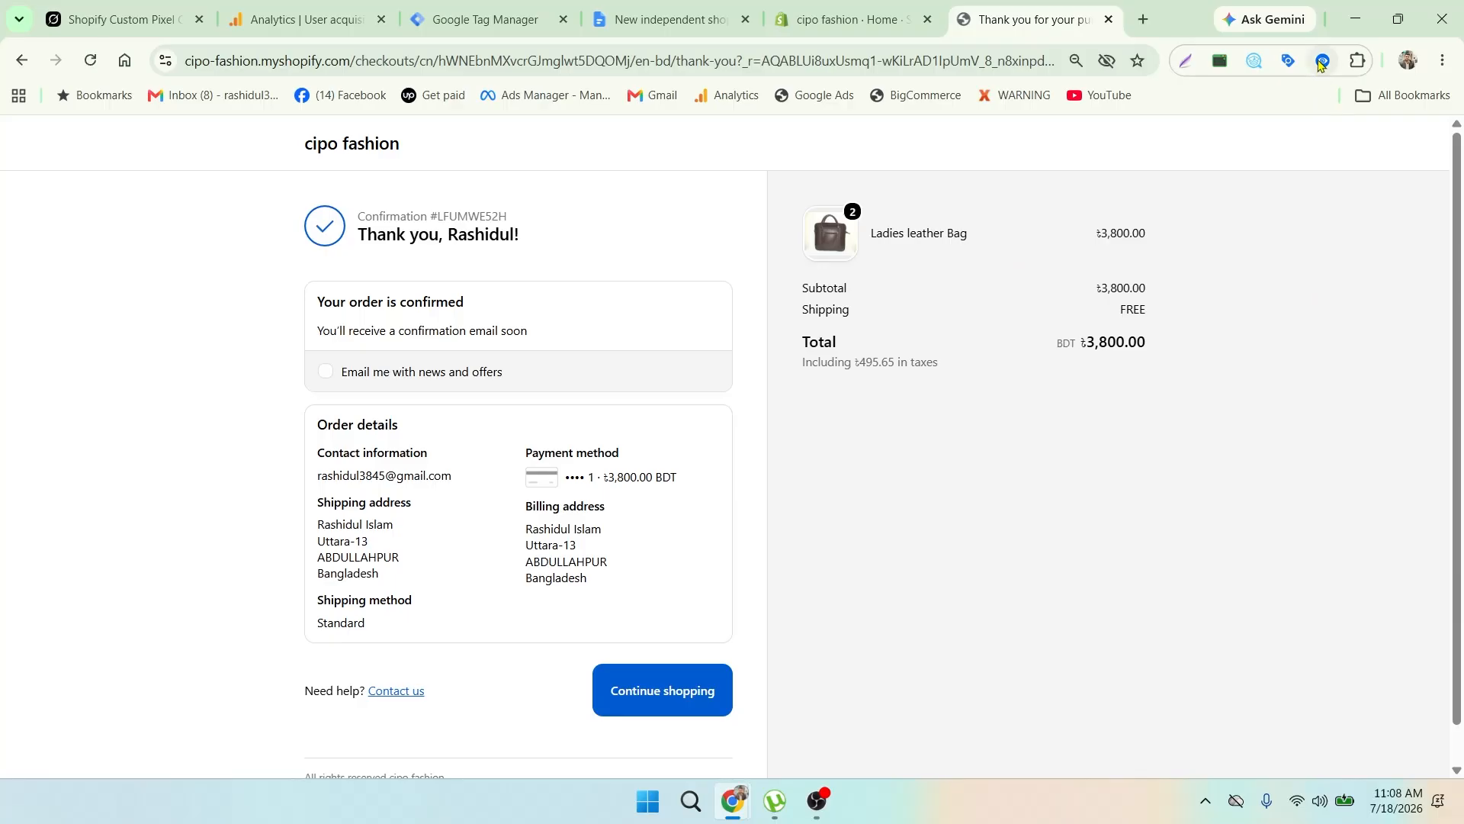
Step: Examine the purchase event's JSON data in Datalayer Checker, including items, shipping, tax, transaction ID and value
click(1323, 61)
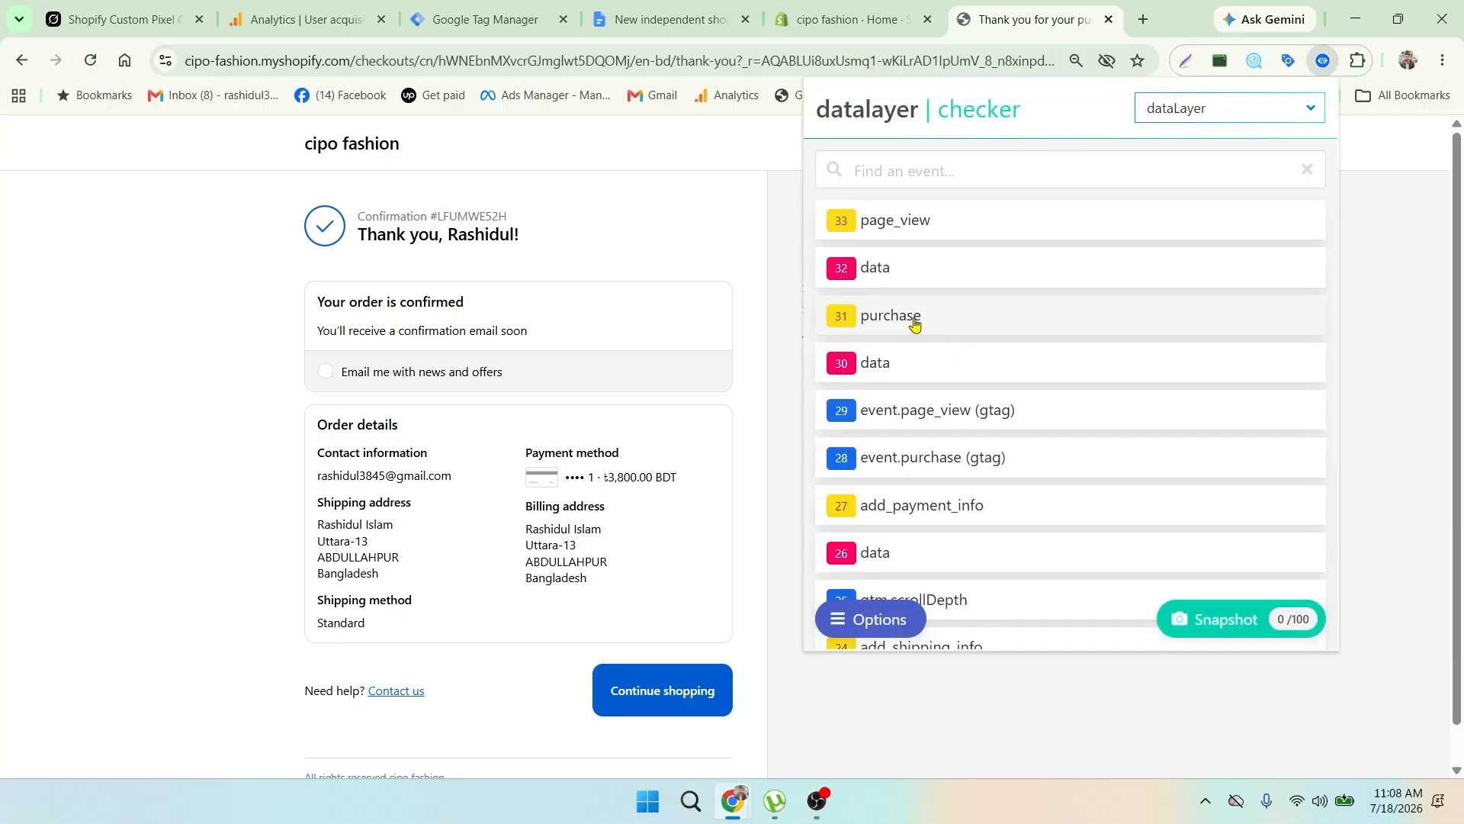
click(915, 324)
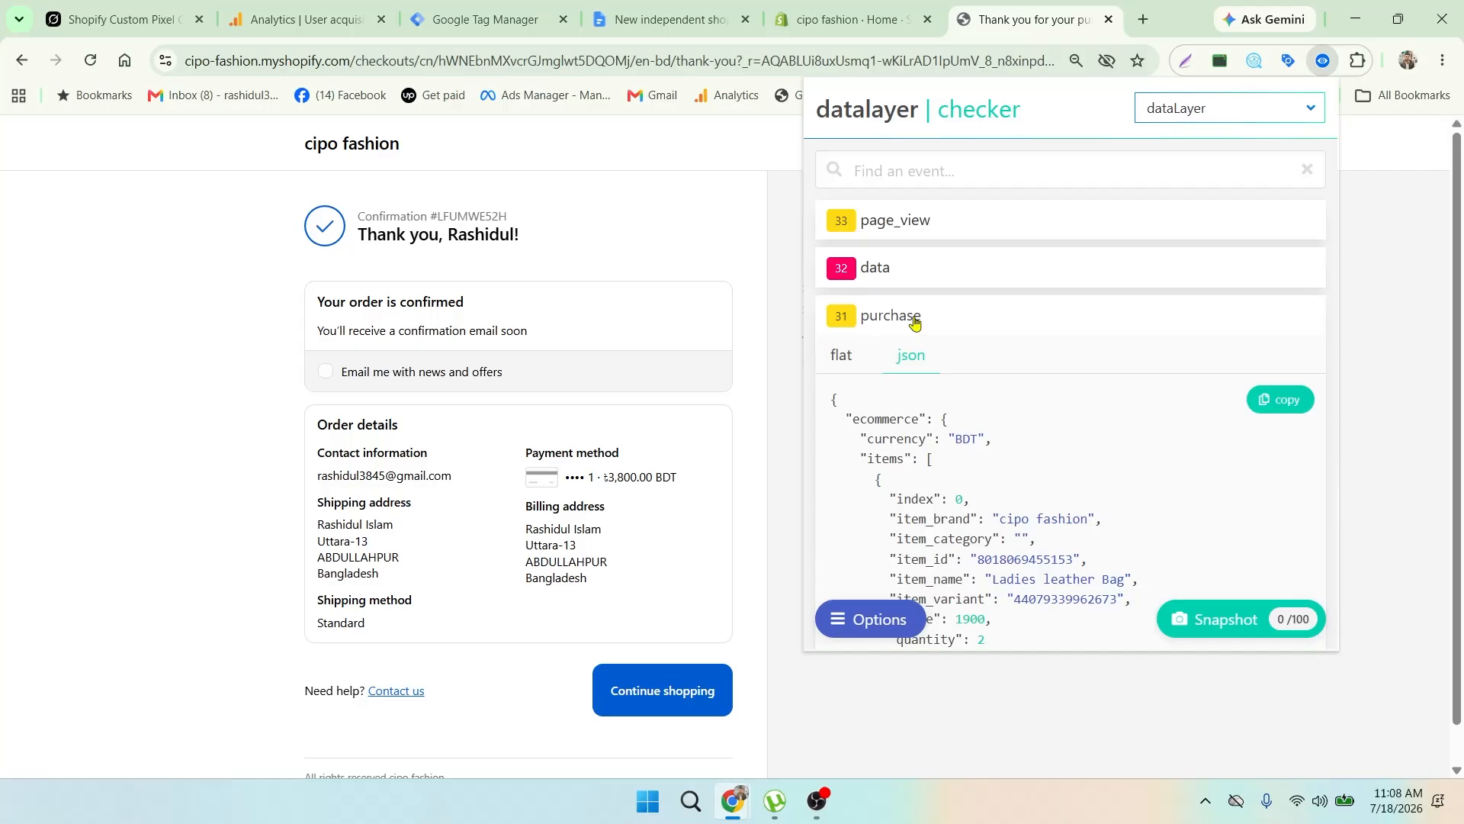
scroll(1076, 369, down, 1)
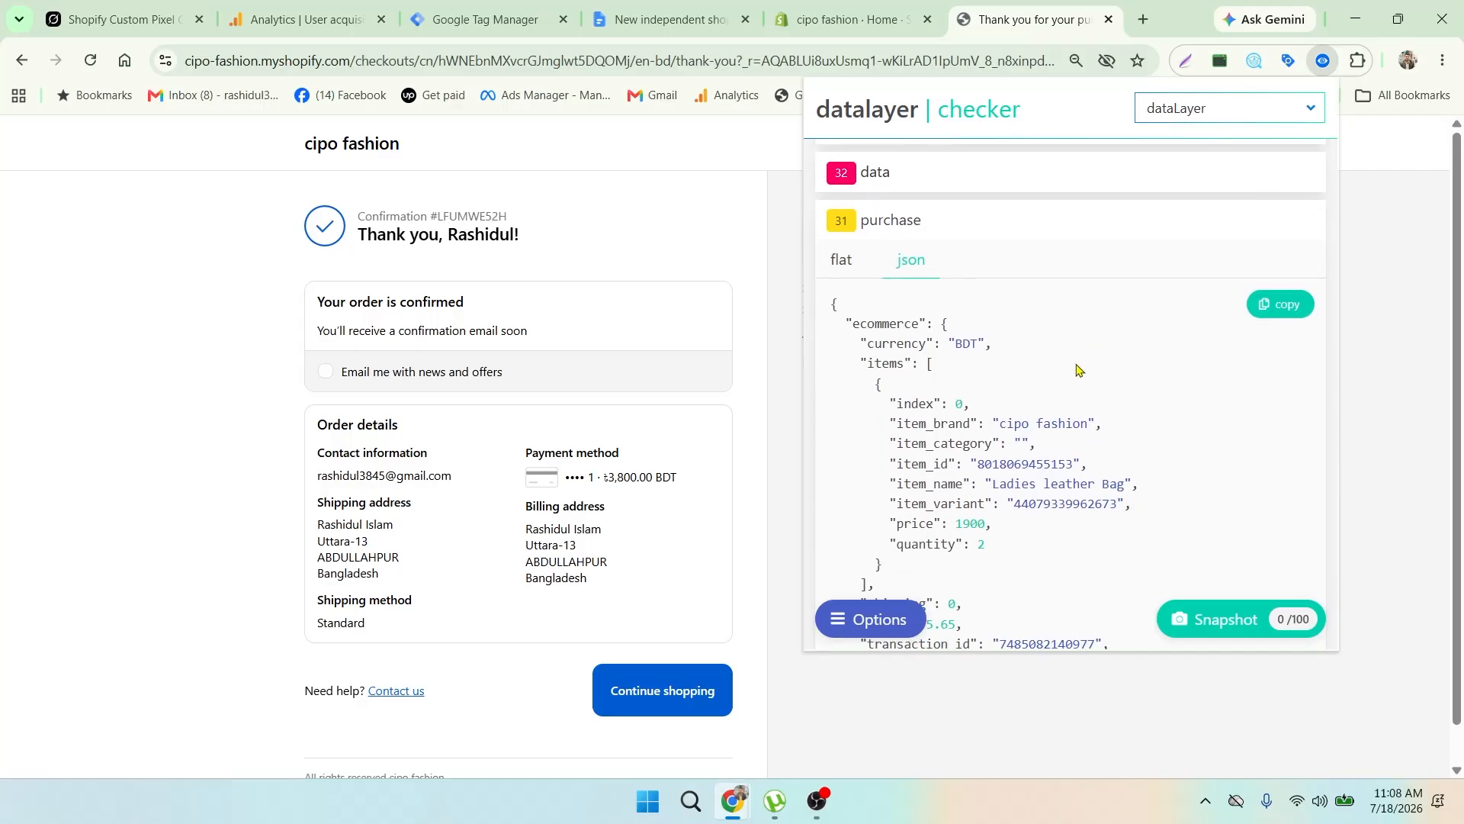
scroll(1045, 381, down, 1)
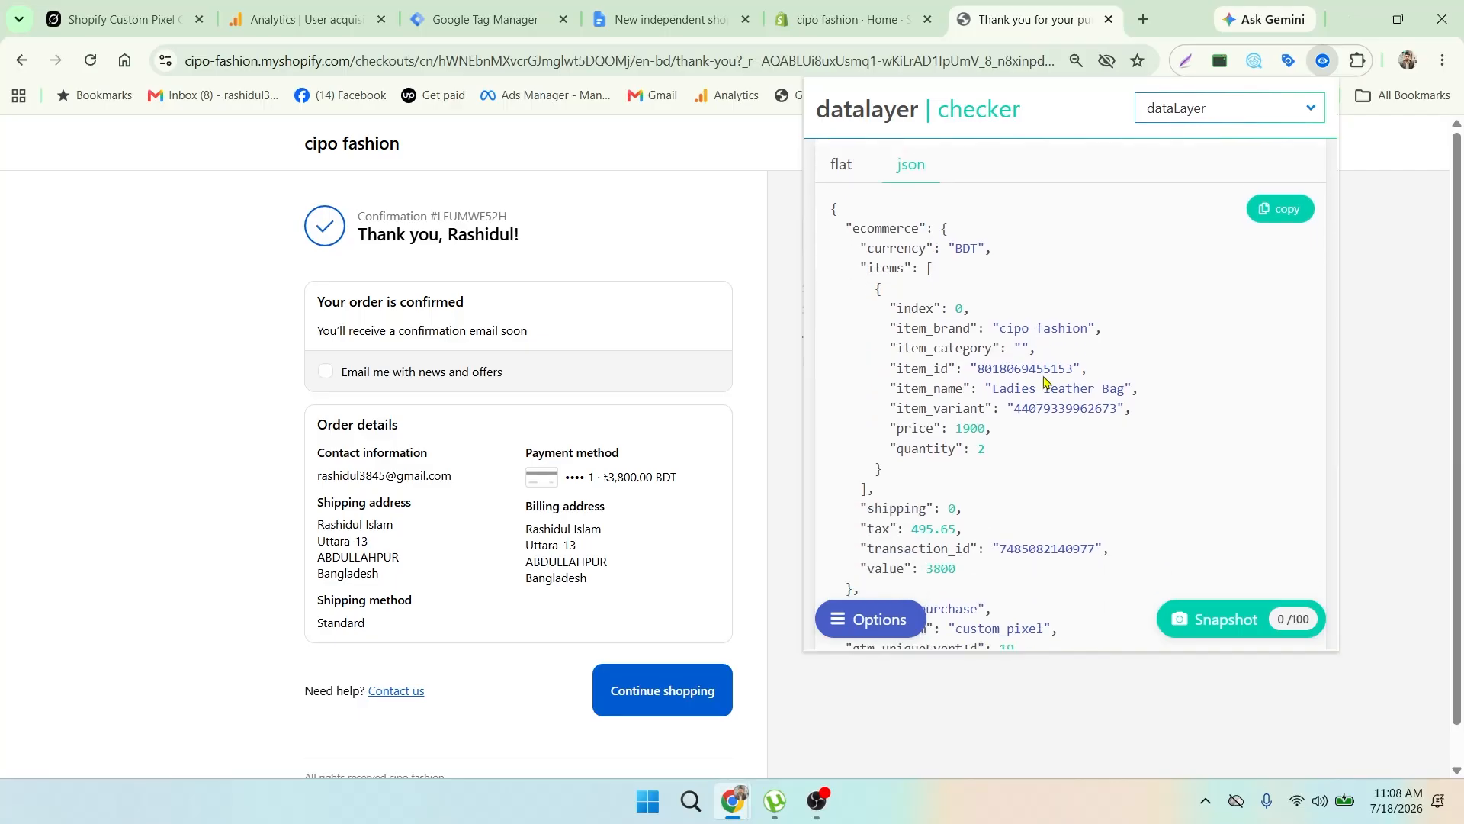
scroll(986, 464, down, 1)
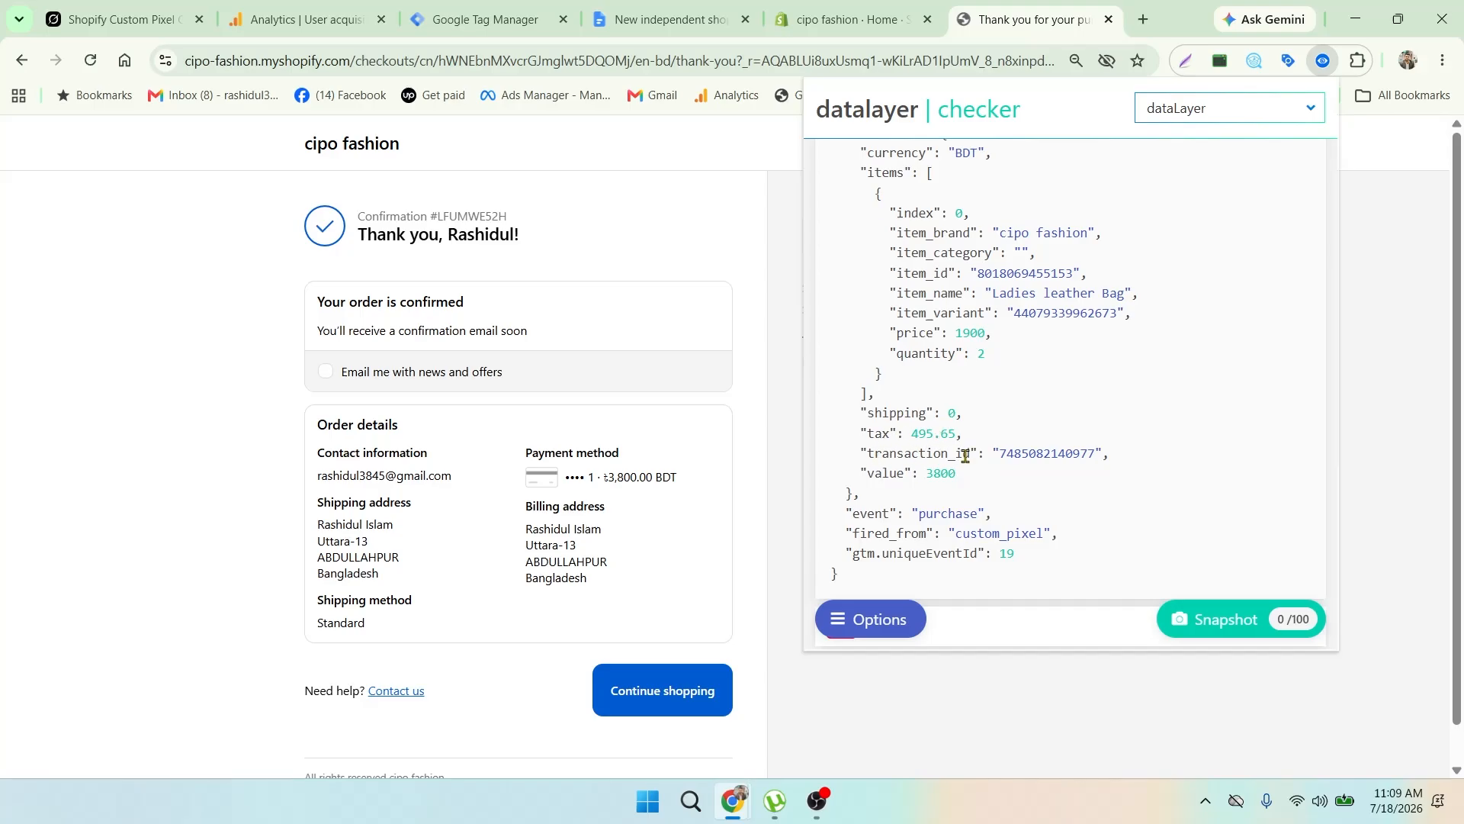
scroll(988, 486, down, 1)
scroll(987, 486, down, 2)
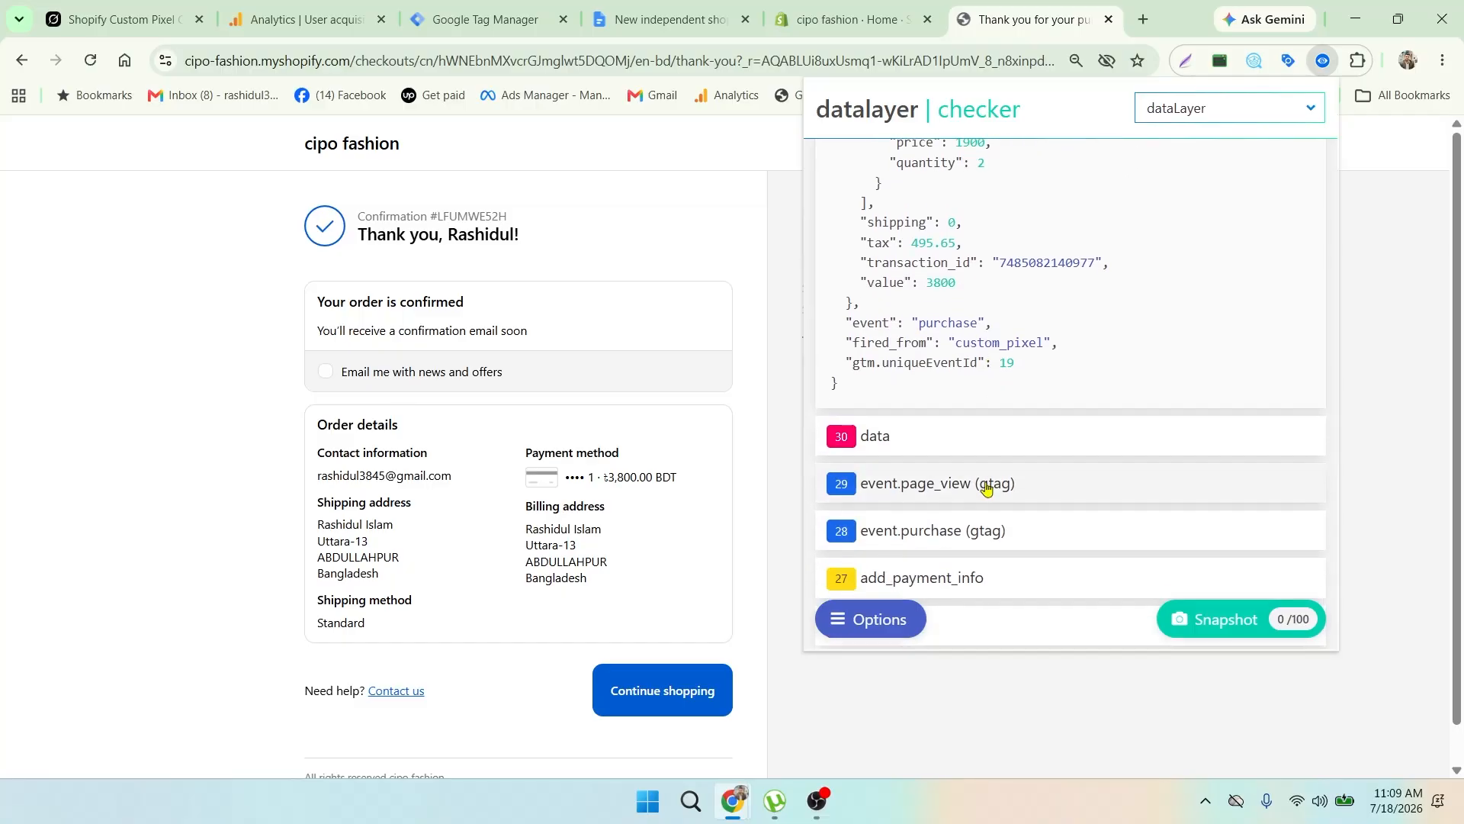
scroll(988, 486, up, 3)
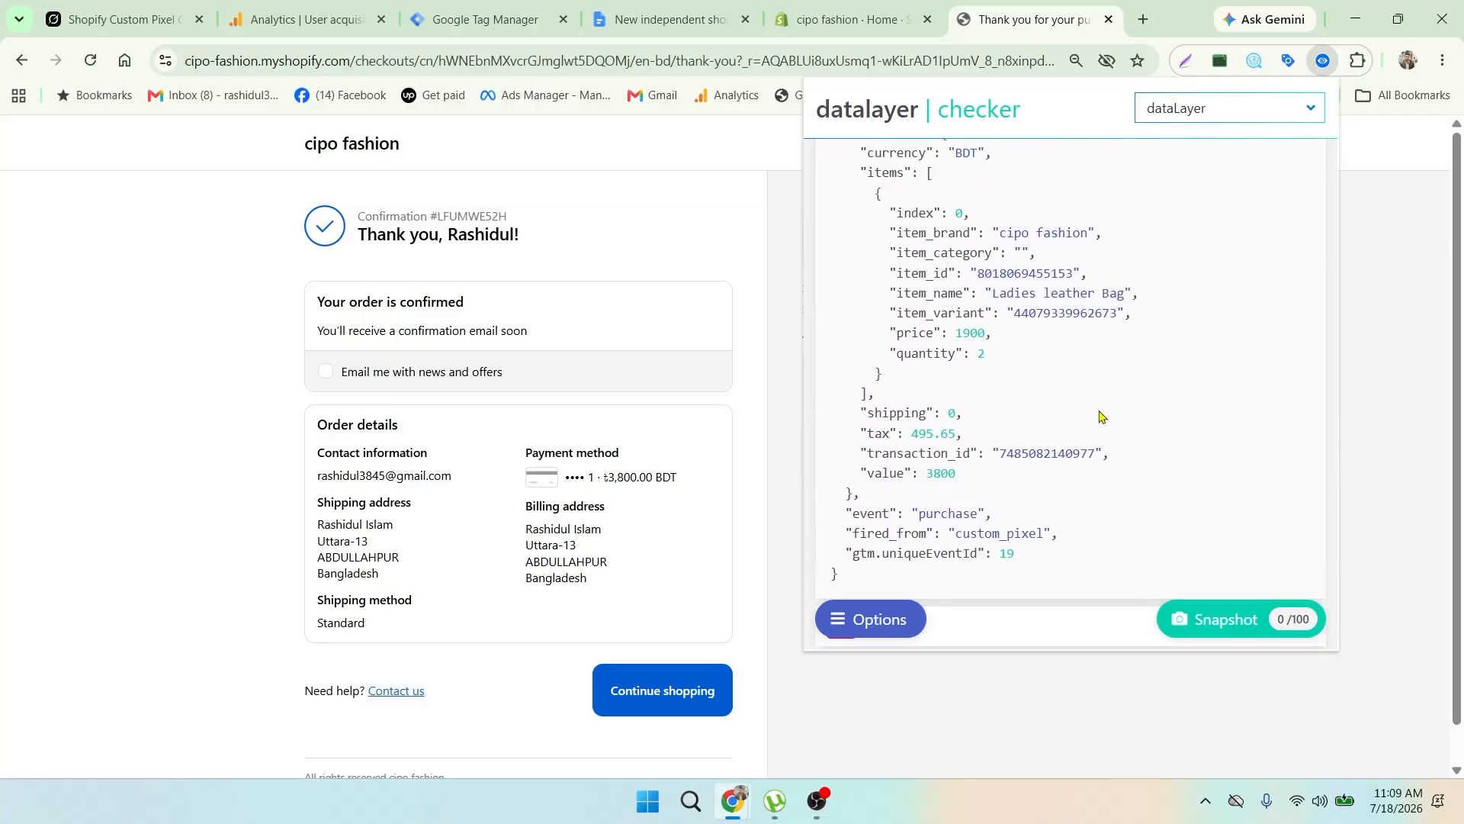